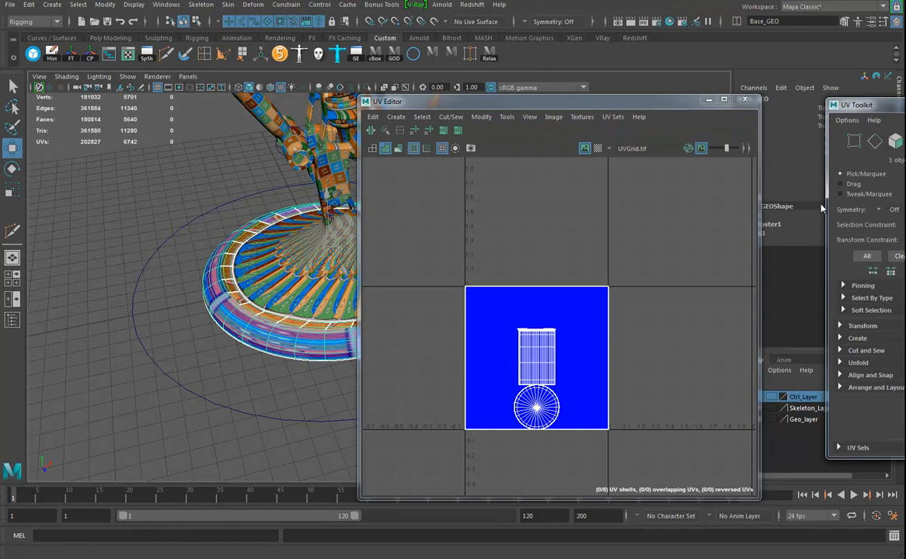
- Move the UV Editor clear of the model and isolate the ring-shaped base mesh
{"action": "left_click_drag", "start_coordinate": [584, 105], "coordinate": [715, 103]}
{"action": "left_click_drag", "start_coordinate": [378, 261], "coordinate": [351, 240], "text": "alt"}
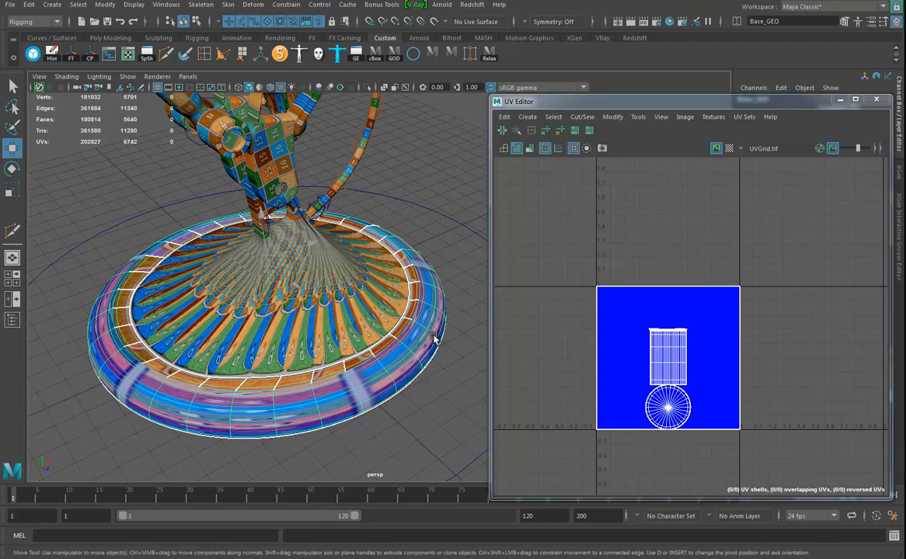
{"action": "left_click", "coordinate": [366, 87]}
{"action": "middle_click_drag", "start_coordinate": [387, 312], "coordinate": [411, 293], "text": "alt"}
{"action": "left_click_drag", "start_coordinate": [336, 300], "coordinate": [398, 299], "text": "alt"}
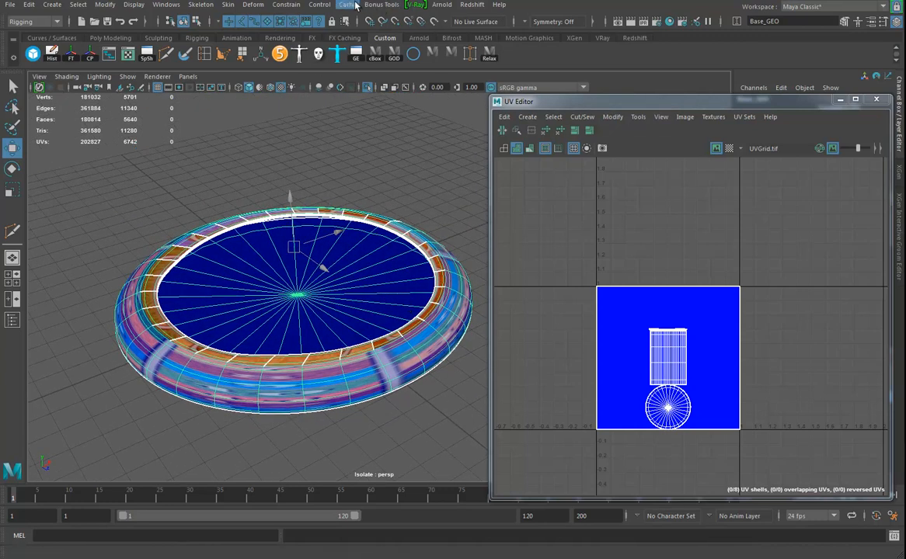
- Switch to the Modeling menu set and apply a camera-based UV projection to the base
{"action": "left_click", "coordinate": [31, 21]}
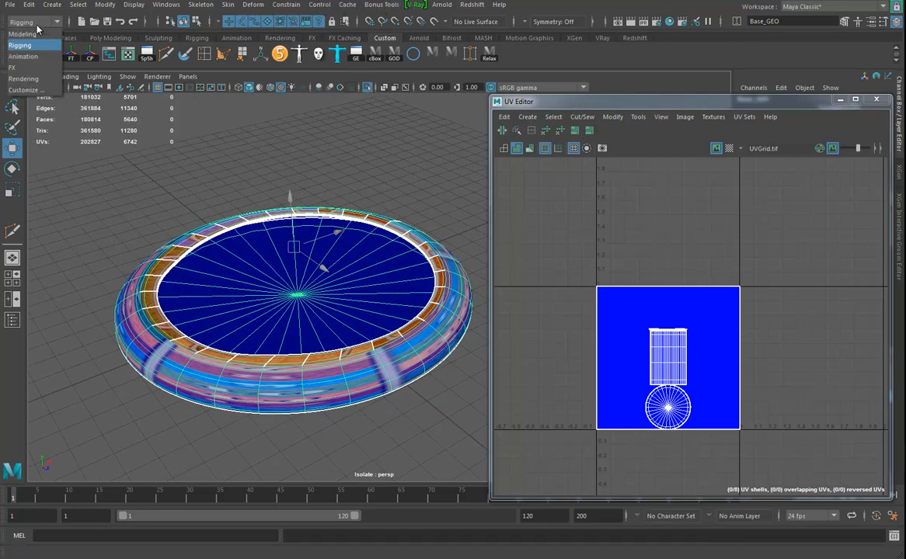
{"action": "left_click", "coordinate": [27, 31]}
{"action": "left_click", "coordinate": [430, 5]}
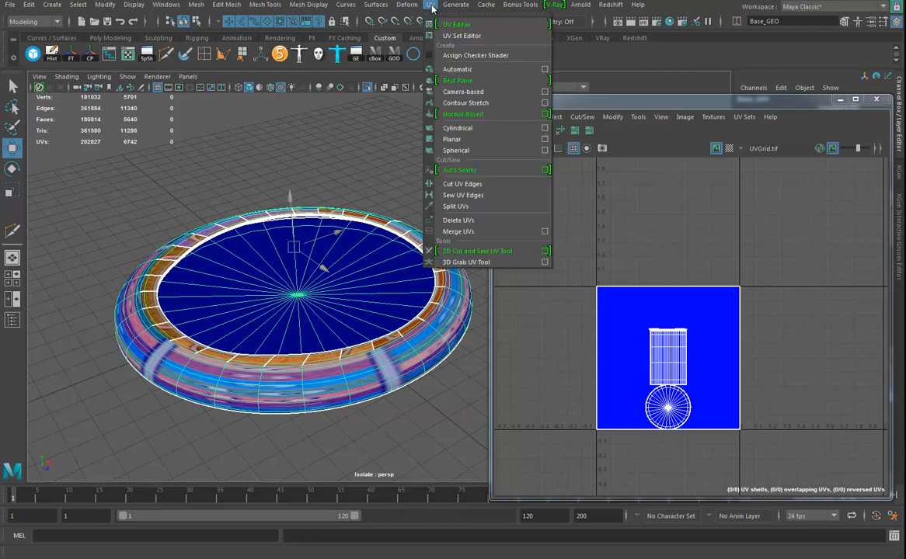
{"action": "left_click", "coordinate": [482, 93]}
- Cut the UVs along the edge loop around the rim of the base's flat underside
{"action": "right_click_drag", "start_coordinate": [394, 370], "coordinate": [505, 388], "text": "alt"}
{"action": "left_click_drag", "start_coordinate": [362, 366], "coordinate": [354, 319], "text": "alt"}
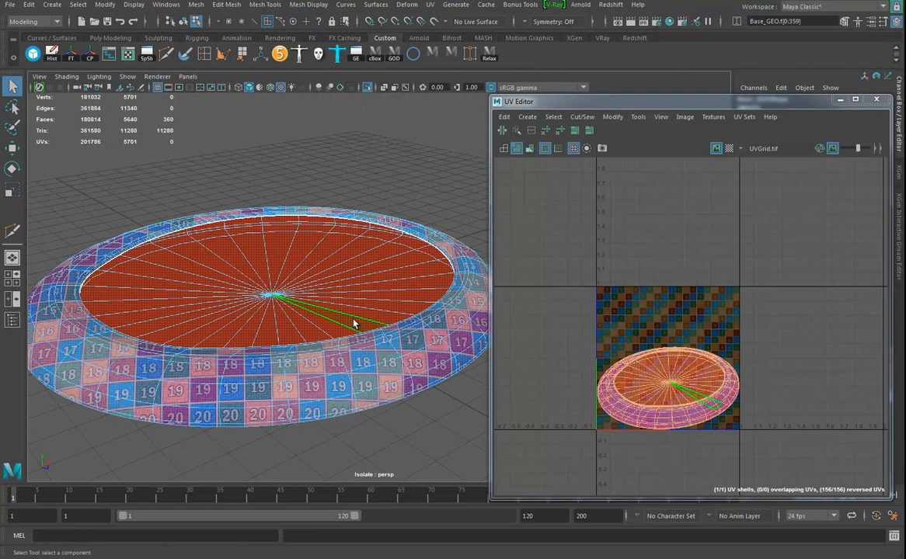
{"action": "key", "text": "5"}
{"action": "mouse_move", "coordinate": [329, 394]}
{"action": "left_mouse_down", "text": "alt"}
{"action": "mouse_move", "coordinate": [353, 331]}
{"action": "mouse_move", "coordinate": [374, 328]}
{"action": "left_mouse_up", "text": "alt"}
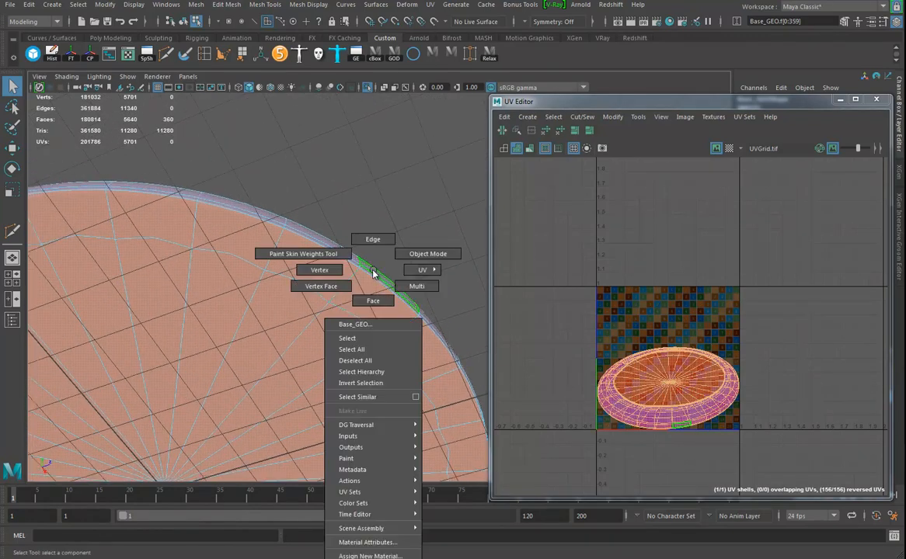
{"action": "double_click", "coordinate": [371, 283]}
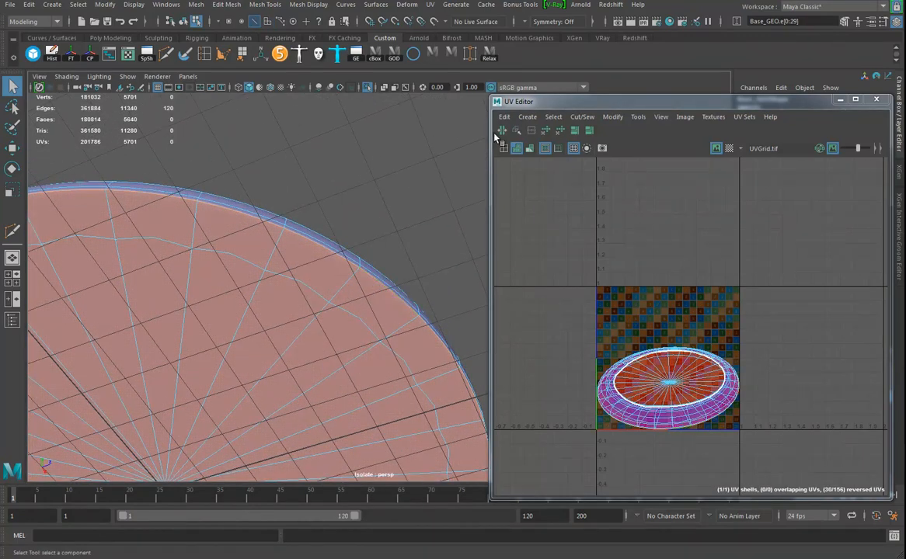
{"action": "left_click", "coordinate": [503, 131]}
- Select all UVs of the base and unfold its ring and disc shells
{"action": "key", "text": "w"}
{"action": "left_click_drag", "start_coordinate": [364, 248], "coordinate": [449, 258], "text": "alt"}
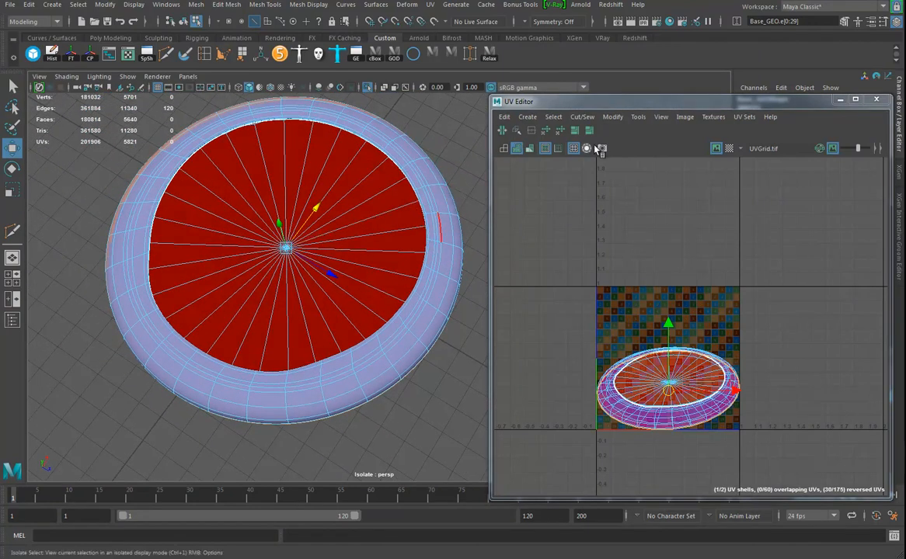
{"action": "left_click", "coordinate": [607, 321]}
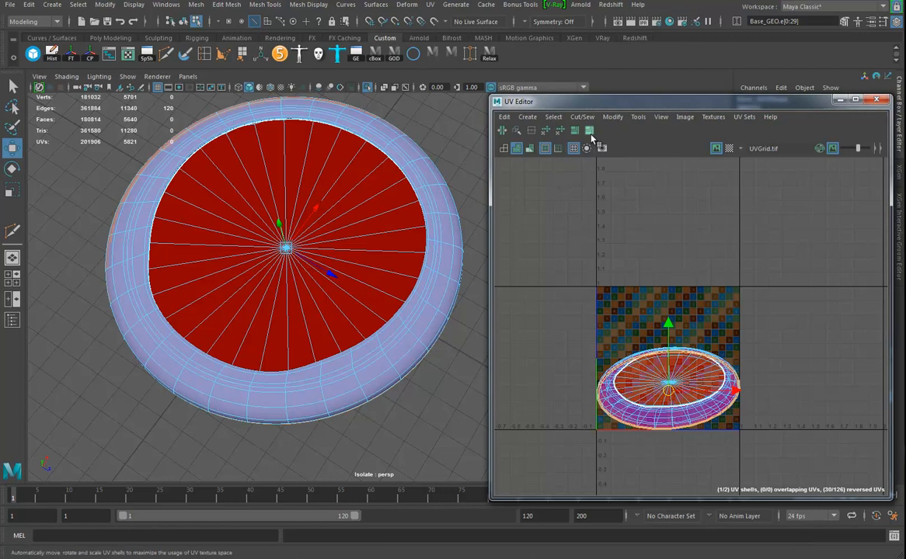
{"action": "right_click_drag", "start_coordinate": [430, 191], "coordinate": [515, 194]}
{"action": "left_click_drag", "start_coordinate": [553, 268], "coordinate": [766, 454]}
{"action": "left_click", "coordinate": [550, 130]}
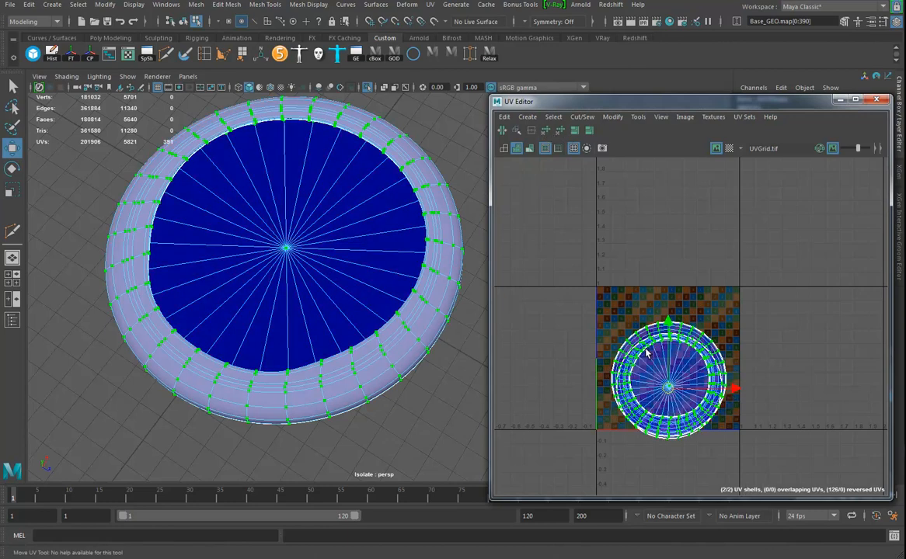
{"action": "left_click", "coordinate": [612, 117]}
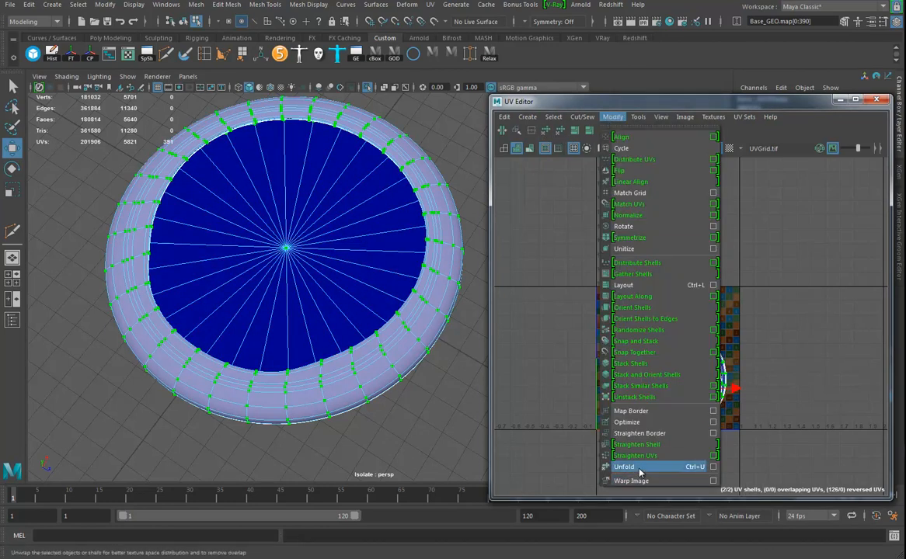
{"action": "left_click", "coordinate": [637, 466]}
- Move the disc shell to the centre of the ring shell and scale it down to fit inside the hole
{"action": "scroll", "coordinate": [664, 389], "scroll_direction": "up", "scroll_amount": 2}
{"action": "left_click", "coordinate": [689, 316]}
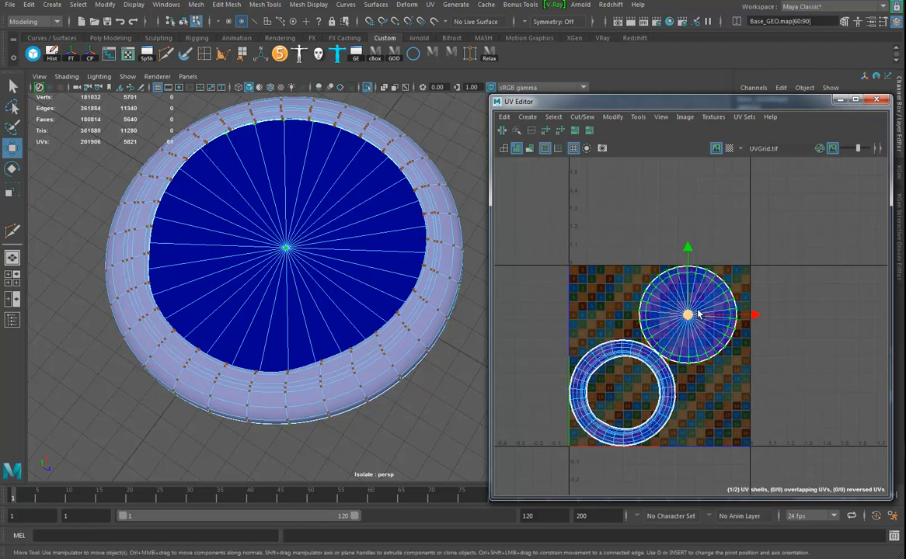
{"action": "left_click_drag", "start_coordinate": [689, 316], "coordinate": [623, 398]}
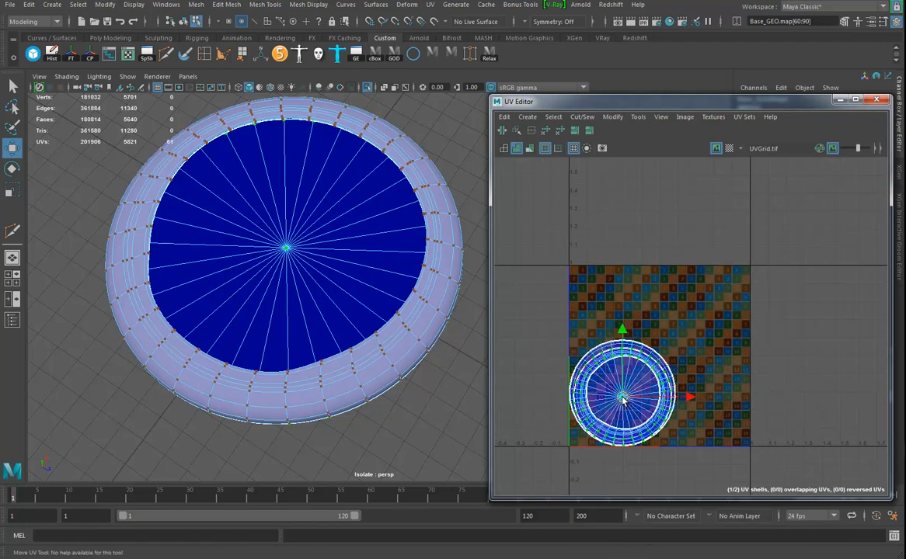
{"action": "key", "text": "r"}
{"action": "left_click_drag", "start_coordinate": [369, 406], "coordinate": [381, 299], "text": "alt"}
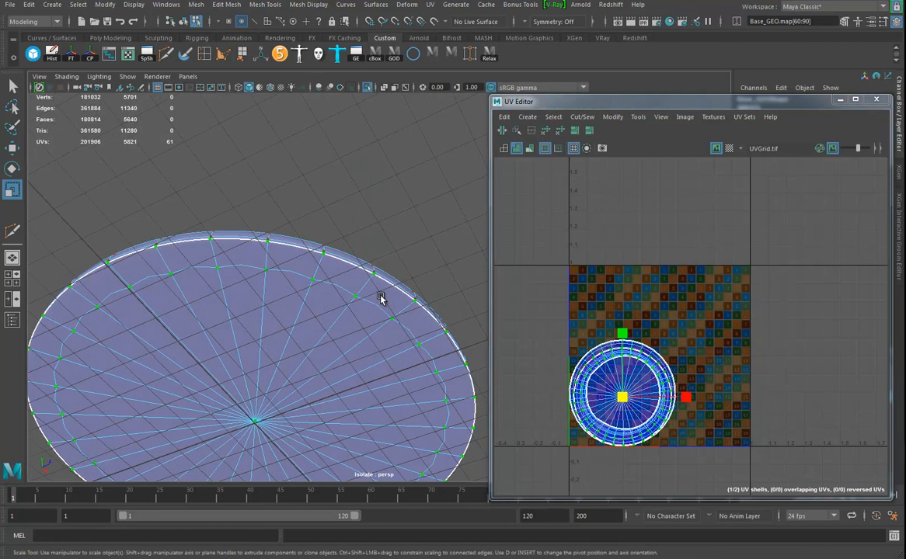
{"action": "mouse_move", "coordinate": [635, 397]}
{"action": "left_mouse_down"}
{"action": "mouse_move", "coordinate": [592, 412]}
{"action": "mouse_move", "coordinate": [626, 410]}
{"action": "left_mouse_up"}
- Select both base shells and apply Layout UVs with uniform scaling into the full-square region
{"action": "middle_click_drag", "start_coordinate": [542, 333], "coordinate": [565, 296], "text": "alt"}
{"action": "left_click_drag", "start_coordinate": [733, 462], "coordinate": [748, 456]}
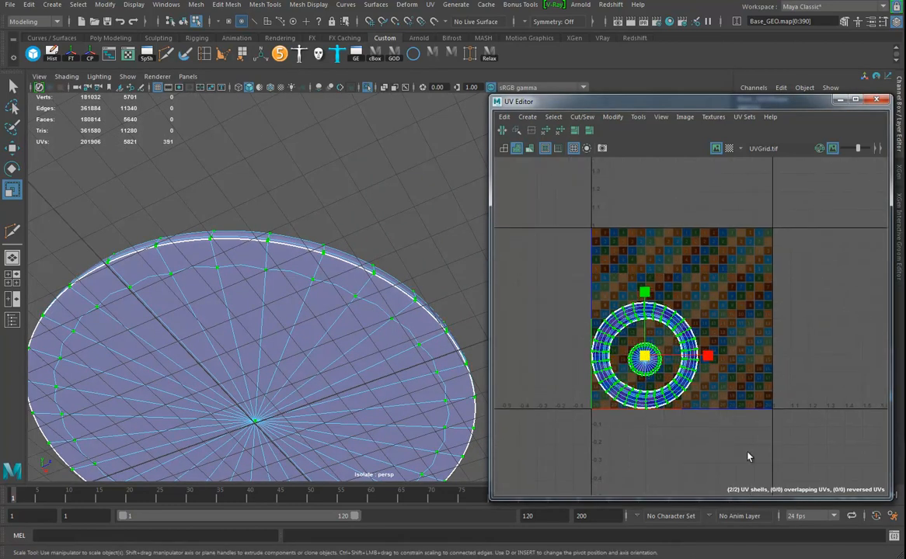
{"action": "left_click", "coordinate": [611, 118]}
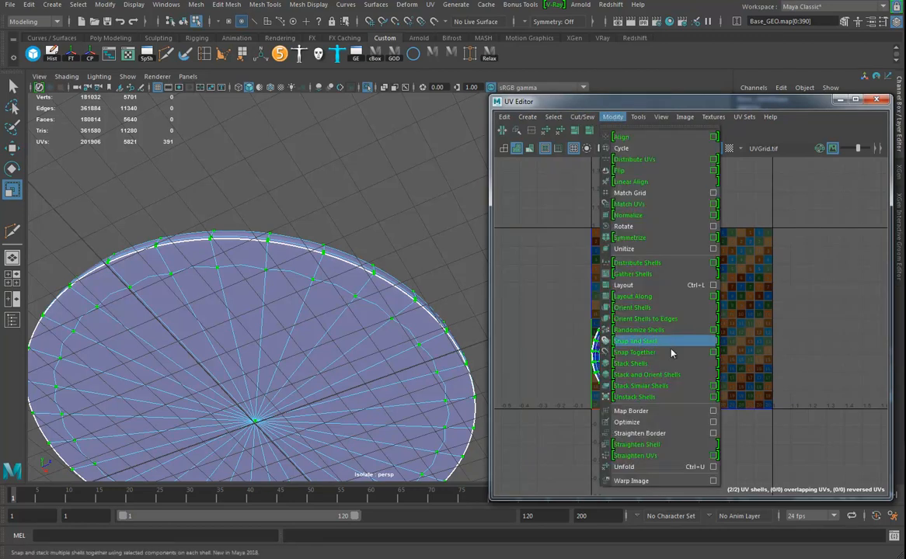
{"action": "left_click", "coordinate": [713, 285]}
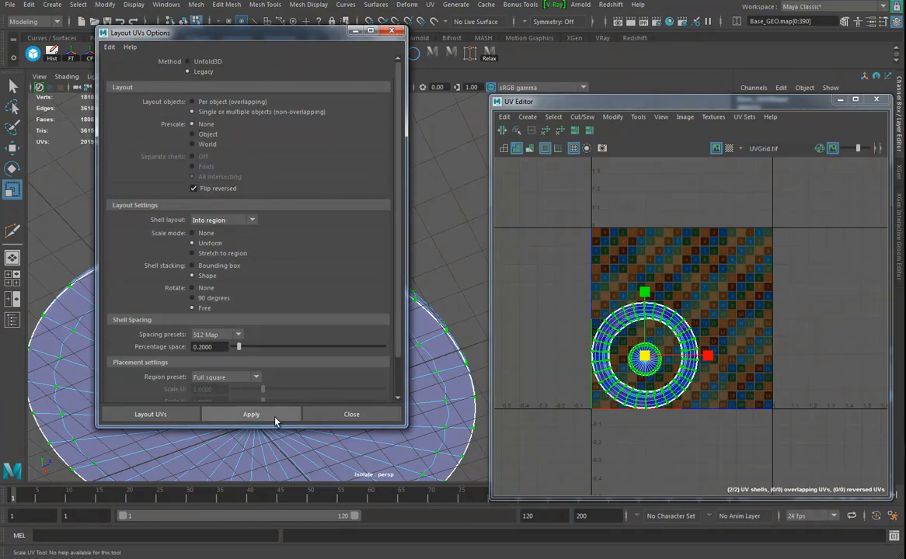
{"action": "left_click", "coordinate": [251, 414]}
- Move the small disc shell back to the centre of the ring shell
{"action": "left_click", "coordinate": [745, 256]}
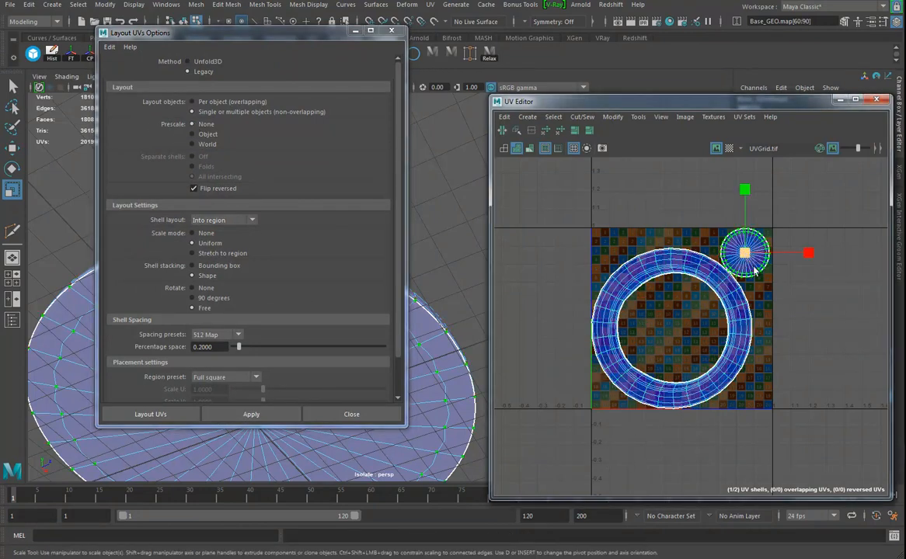
{"action": "key", "text": "w"}
{"action": "left_click_drag", "start_coordinate": [745, 254], "coordinate": [671, 329]}
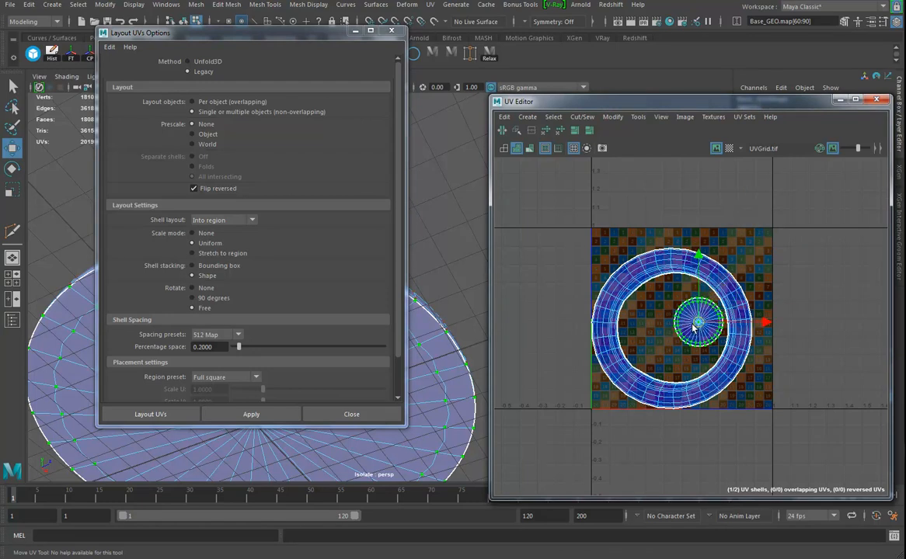
- Move and scale both shells together to fill the UV tile, and close the layout options
{"action": "left_click", "coordinate": [607, 298], "text": "shift"}
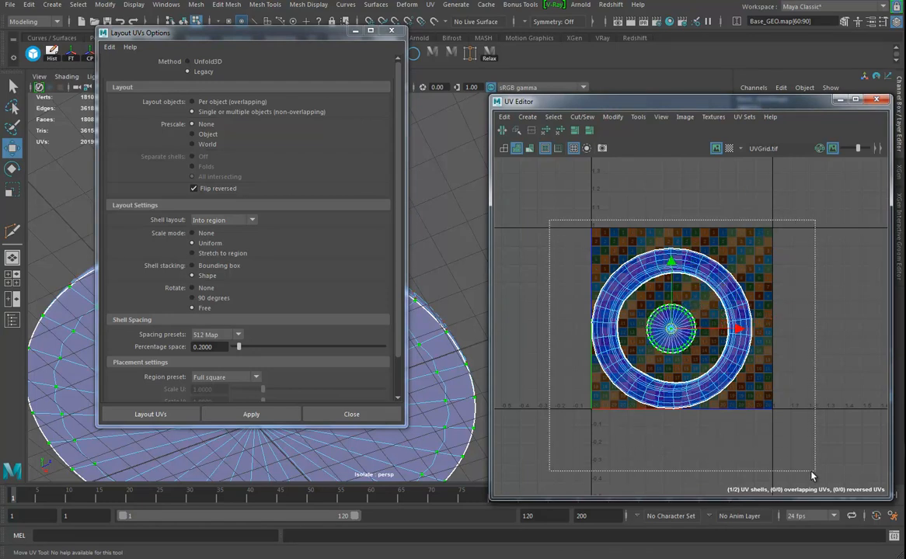
{"action": "left_click_drag", "start_coordinate": [670, 338], "coordinate": [689, 327]}
{"action": "key", "text": "r"}
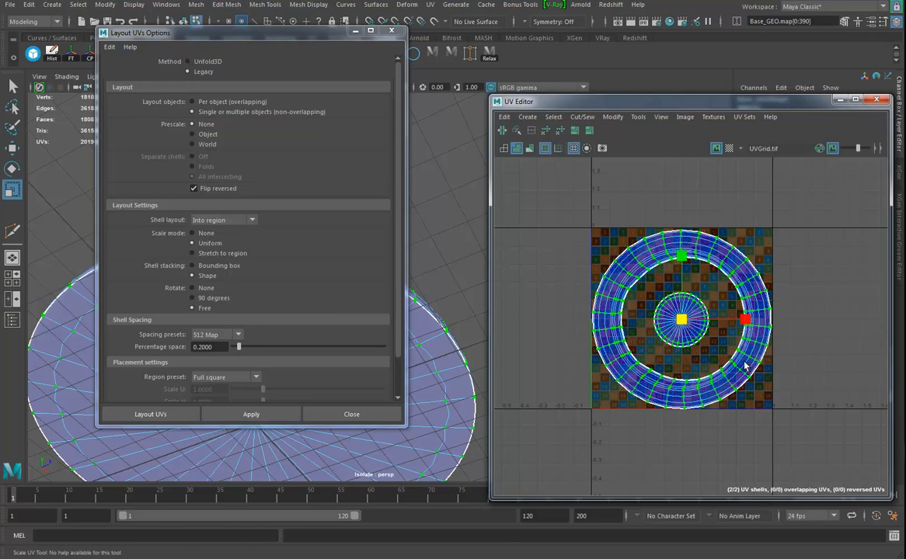
{"action": "left_click", "coordinate": [392, 34]}
- Return the base to object mode, switch the UV display from shaded to wireframe, and check the shells' UV distortion
{"action": "left_click_drag", "start_coordinate": [342, 295], "coordinate": [405, 329], "text": "alt"}
{"action": "right_click_drag", "start_coordinate": [402, 271], "coordinate": [439, 285]}
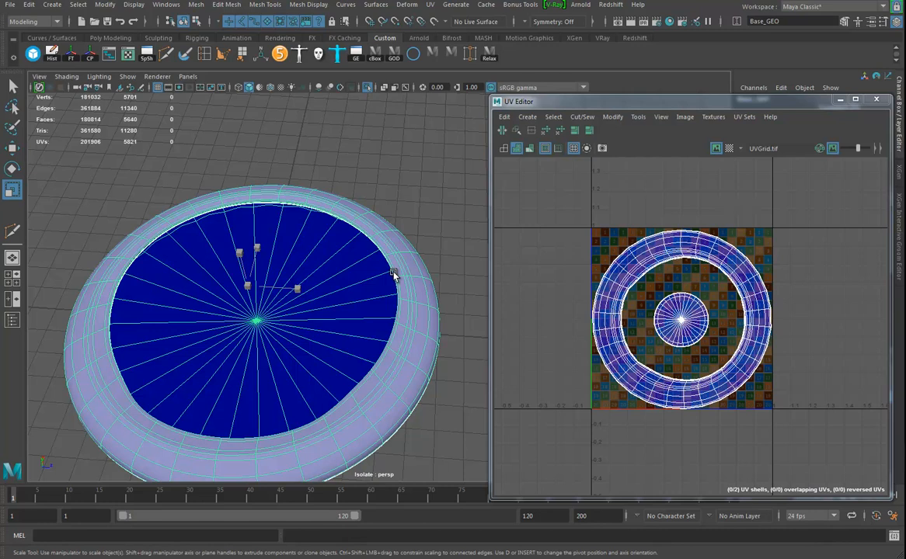
{"action": "left_click", "coordinate": [516, 149]}
{"action": "left_click", "coordinate": [532, 151]}
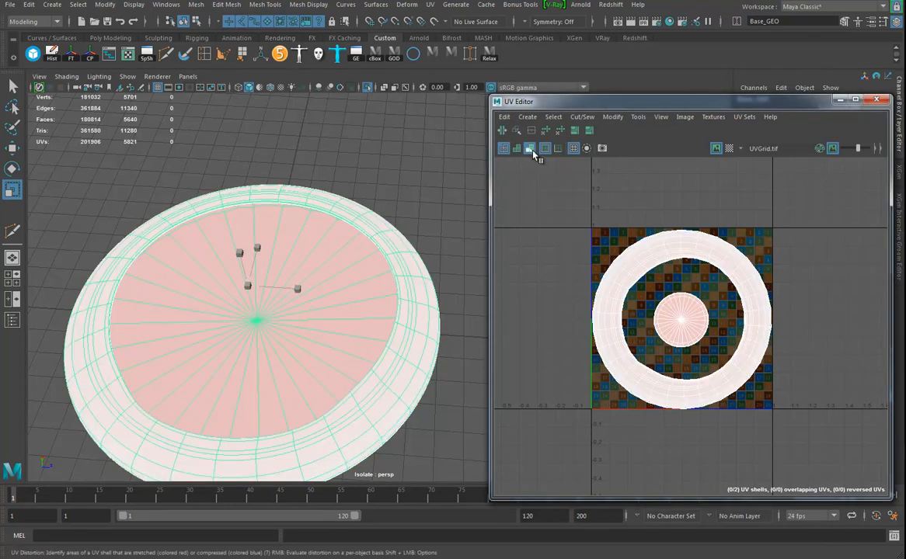
{"action": "left_click", "coordinate": [530, 148]}
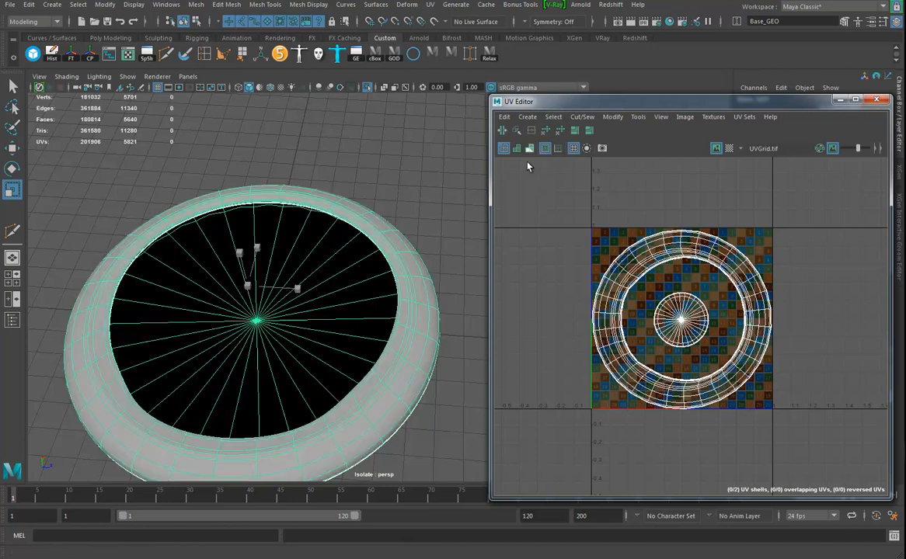
- Leave the base's isolated view and isolate the cone-shaped base swivel mesh instead
{"action": "left_click_drag", "start_coordinate": [368, 346], "coordinate": [380, 194], "text": "alt"}
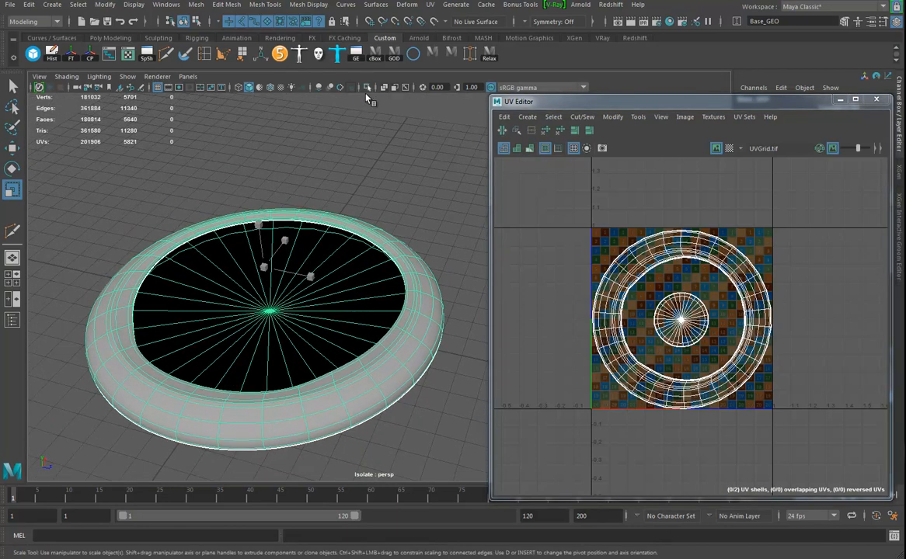
{"action": "left_click", "coordinate": [368, 86]}
{"action": "left_click_drag", "start_coordinate": [387, 285], "coordinate": [413, 183], "text": "alt"}
{"action": "left_click", "coordinate": [368, 317]}
{"action": "left_click", "coordinate": [367, 86]}
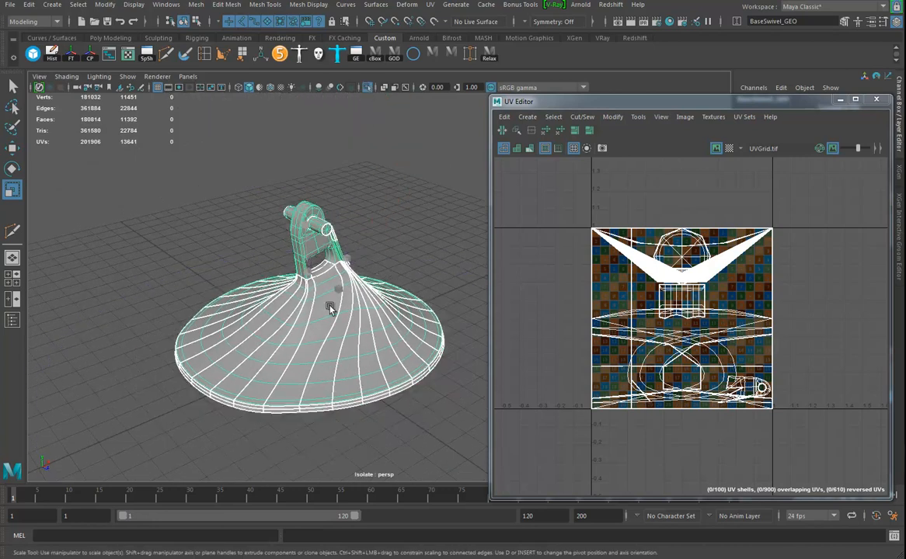
- Apply a camera-based UV projection to the base swivel from an angled view
{"action": "right_click_drag", "start_coordinate": [348, 205], "coordinate": [486, 349], "text": "alt"}
{"action": "left_click_drag", "start_coordinate": [486, 348], "coordinate": [427, 311], "text": "alt"}
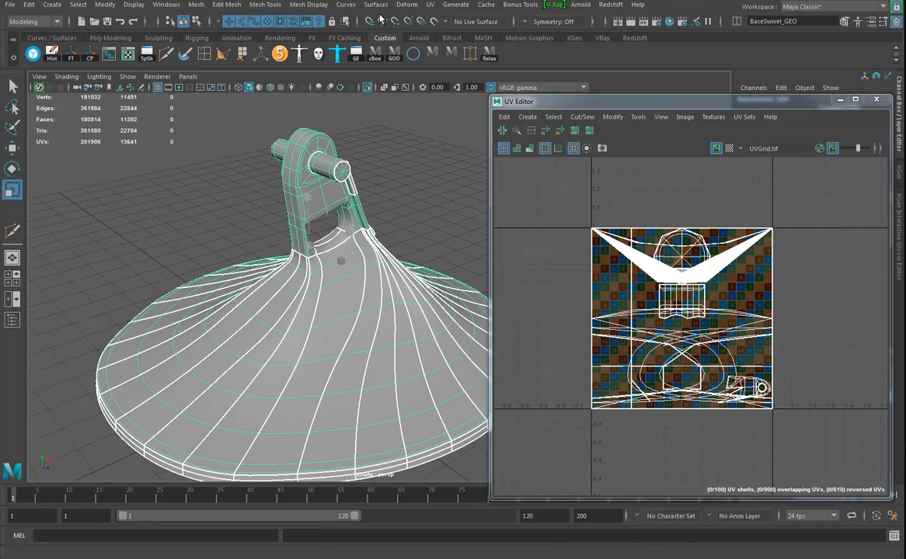
{"action": "left_click", "coordinate": [431, 5]}
{"action": "left_click", "coordinate": [464, 92]}
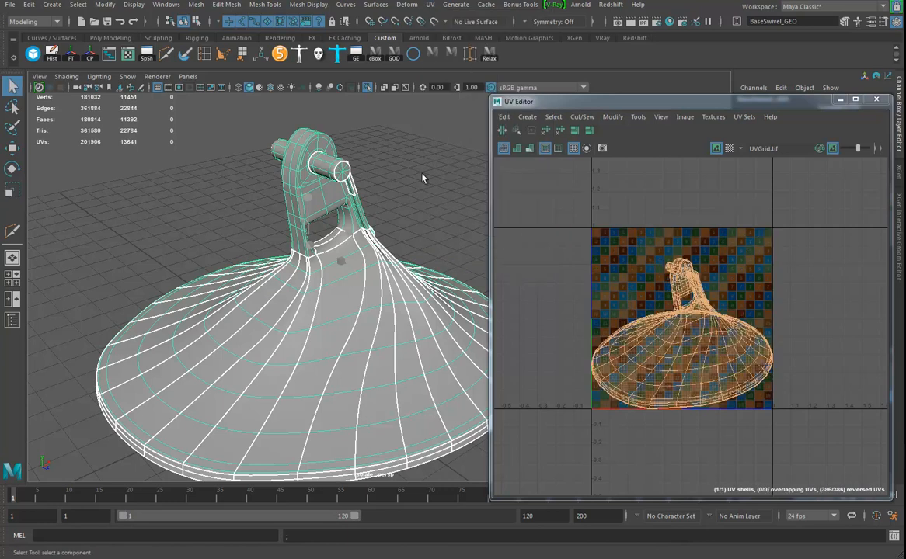
- Cut UV seams on the swivel's edge loops around both pin end caps and where the pins meet the bracket
{"action": "left_click_drag", "start_coordinate": [391, 337], "coordinate": [317, 309], "text": "alt"}
{"action": "right_click_drag", "start_coordinate": [317, 309], "coordinate": [399, 323], "text": "alt"}
{"action": "middle_click_drag", "start_coordinate": [398, 323], "coordinate": [261, 317], "text": "alt"}
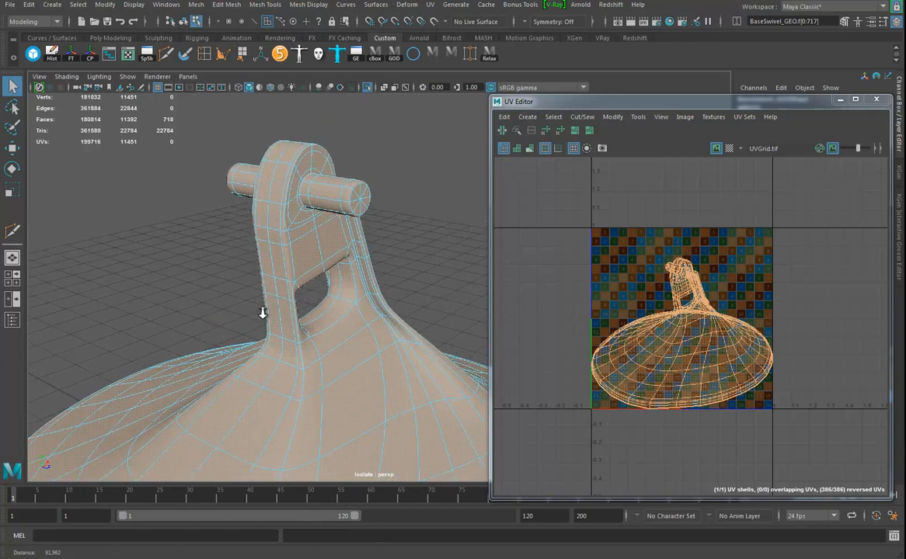
{"action": "right_click_drag", "start_coordinate": [261, 317], "coordinate": [419, 314], "text": "alt"}
{"action": "left_click_drag", "start_coordinate": [420, 314], "coordinate": [410, 376], "text": "alt"}
{"action": "right_click_drag", "start_coordinate": [344, 218], "coordinate": [331, 194]}
{"action": "double_click", "coordinate": [321, 202]}
{"action": "left_click_drag", "start_coordinate": [326, 201], "coordinate": [401, 218], "text": "alt"}
{"action": "left_click_drag", "start_coordinate": [261, 259], "coordinate": [387, 261], "text": "alt"}
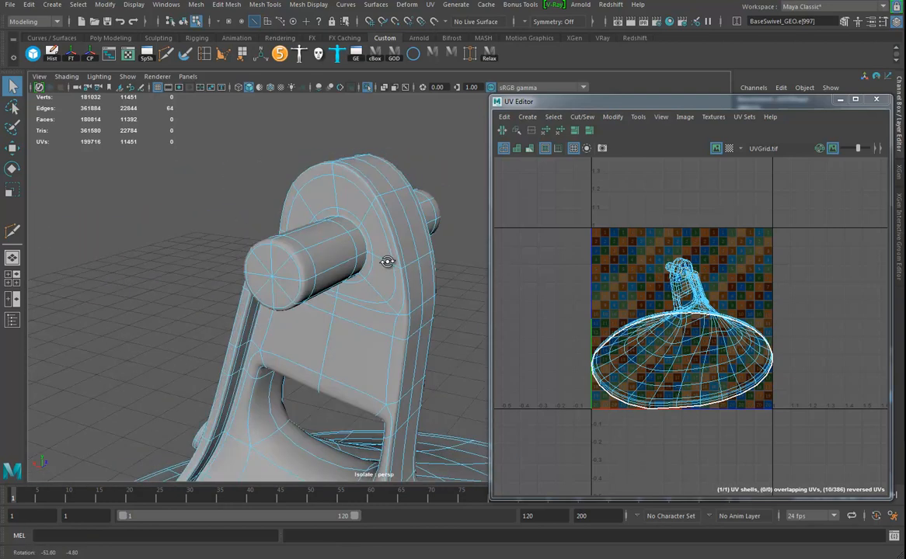
{"action": "key", "text": "e"}
{"action": "left_click_drag", "start_coordinate": [476, 146], "coordinate": [385, 217], "text": "alt"}
{"action": "double_click", "coordinate": [297, 246]}
- Cut a lengthwise UV seam along each of the swivel's two pins
{"action": "scroll", "coordinate": [596, 325], "scroll_direction": "up", "scroll_amount": 5}
{"action": "middle_click_drag", "start_coordinate": [721, 303], "coordinate": [524, 327], "text": "alt"}
{"action": "right_click_drag", "start_coordinate": [524, 327], "coordinate": [763, 274], "text": "alt"}
{"action": "middle_click_drag", "start_coordinate": [763, 274], "coordinate": [606, 418], "text": "alt"}
{"action": "right_click_drag", "start_coordinate": [603, 348], "coordinate": [760, 372], "text": "alt"}
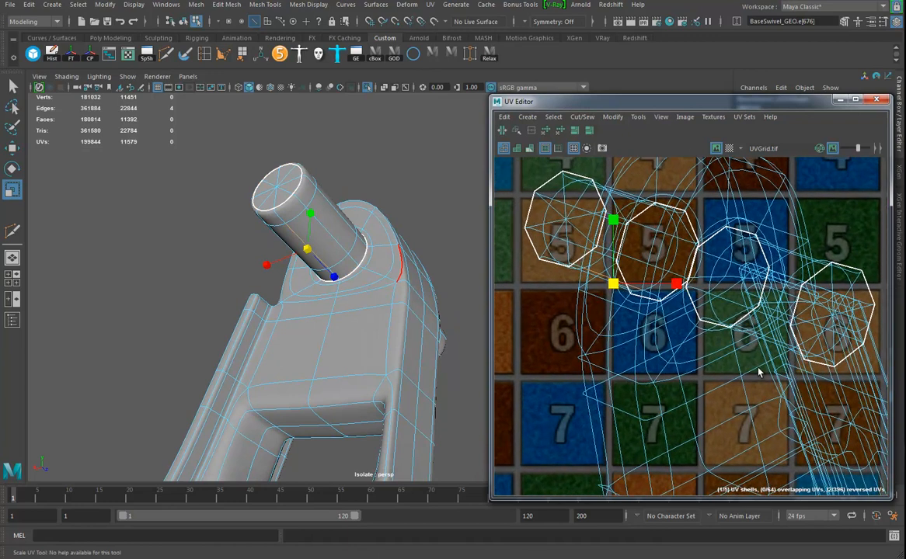
{"action": "left_click", "coordinate": [541, 306]}
{"action": "double_click", "coordinate": [605, 280]}
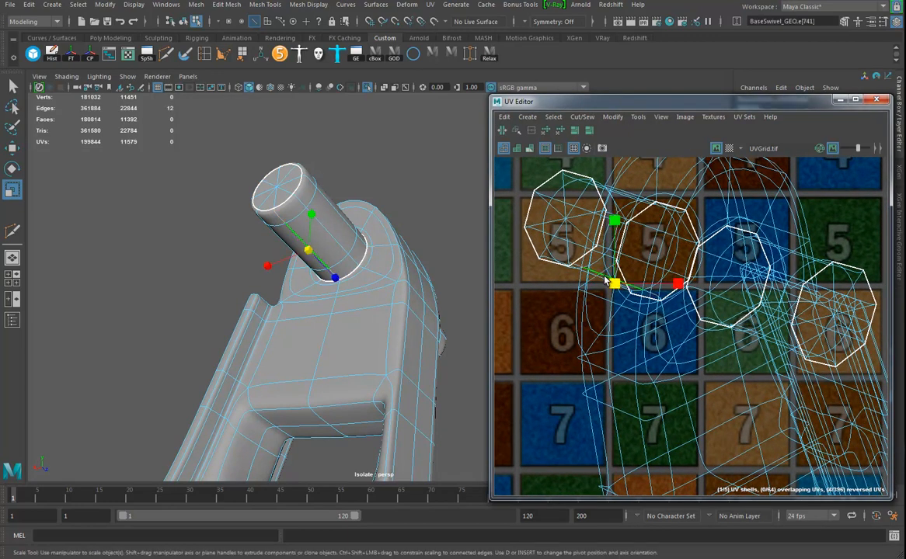
{"action": "double_click", "coordinate": [752, 334], "text": "shift"}
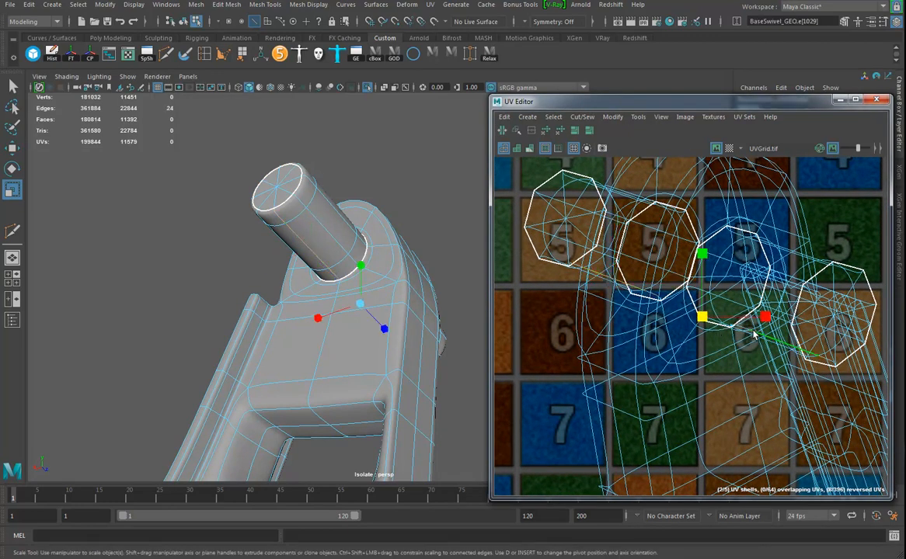
- Cut the UVs along the front and back edge loops outlining the bracket
{"action": "left_click_drag", "start_coordinate": [365, 338], "coordinate": [293, 172], "text": "alt"}
{"action": "double_click", "coordinate": [396, 243]}
{"action": "double_click", "coordinate": [418, 267], "text": "shift"}
{"action": "left_click", "coordinate": [503, 134]}
- Cut a UV seam across the thickness of the bracket's rounded top
{"action": "left_click", "coordinate": [312, 186]}
{"action": "double_click", "coordinate": [262, 159], "text": "shift"}
{"action": "double_click", "coordinate": [284, 270], "text": "shift"}
{"action": "left_click", "coordinate": [502, 131]}
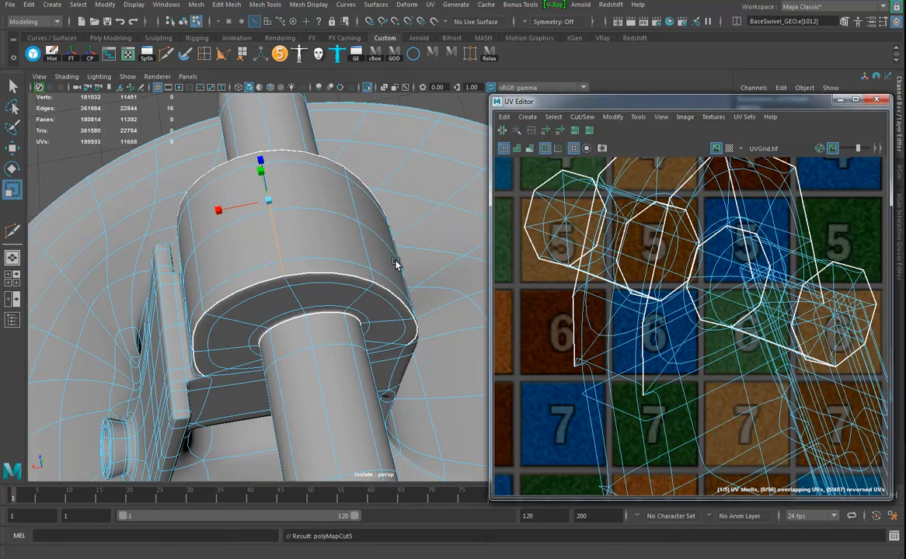
- Cut UV seams down the two long edges of the bracket's narrow side to its flared foot, excluding the edges on the disc
{"action": "left_click_drag", "start_coordinate": [388, 237], "coordinate": [368, 258], "text": "alt"}
{"action": "middle_click_drag", "start_coordinate": [368, 257], "coordinate": [360, 263], "text": "alt"}
{"action": "left_click_drag", "start_coordinate": [360, 264], "coordinate": [360, 228], "text": "alt"}
{"action": "key", "text": "1"}
{"action": "left_click", "coordinate": [370, 230]}
{"action": "left_click", "coordinate": [419, 231], "text": "shift"}
{"action": "left_click", "coordinate": [357, 232]}
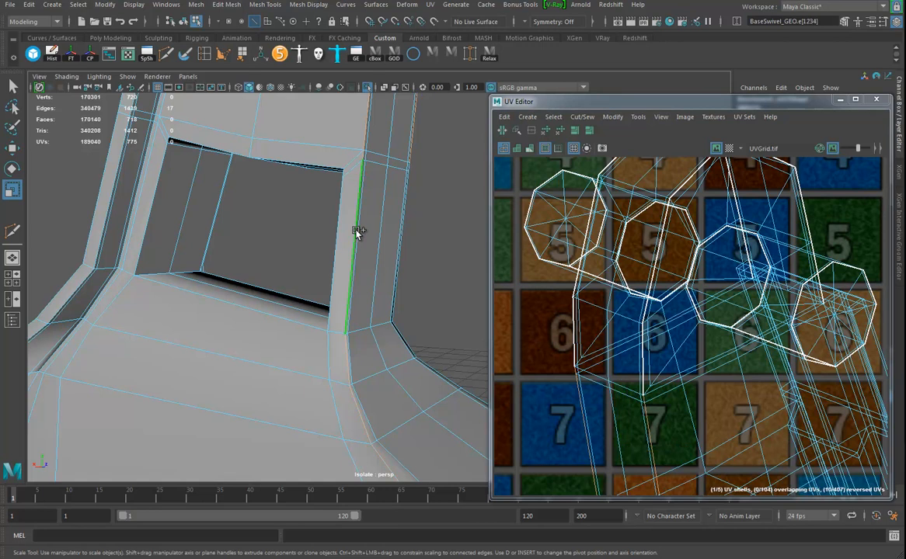
{"action": "left_click", "coordinate": [402, 238]}
{"action": "left_click_drag", "start_coordinate": [402, 238], "coordinate": [320, 326], "text": "alt"}
{"action": "right_click_drag", "start_coordinate": [320, 326], "coordinate": [332, 343], "text": "alt"}
{"action": "left_click_drag", "start_coordinate": [331, 343], "coordinate": [364, 323], "text": "alt"}
{"action": "key", "text": "ctrl+z"}
{"action": "key", "text": "ctrl+z"}
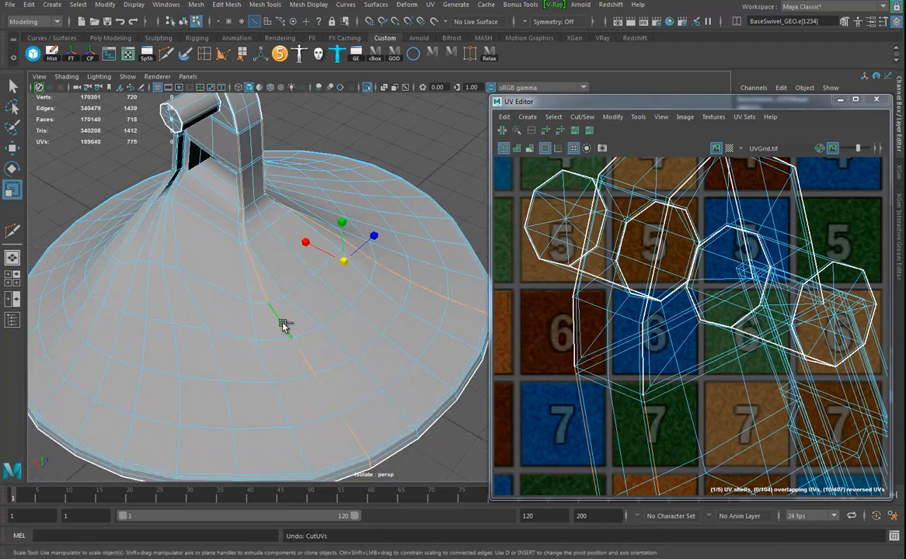
{"action": "left_click", "coordinate": [378, 262]}
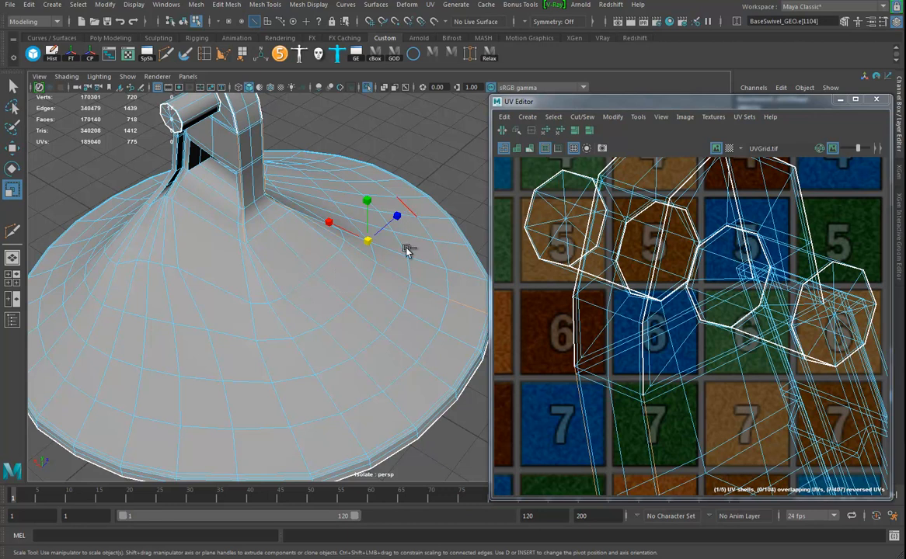
{"action": "left_click", "coordinate": [501, 131]}
- Cut a UV seam around the bracket's foot to separate the bracket from the disc
{"action": "left_click_drag", "start_coordinate": [309, 279], "coordinate": [339, 311], "text": "alt"}
{"action": "right_click_drag", "start_coordinate": [339, 311], "coordinate": [521, 363], "text": "alt"}
{"action": "double_click", "coordinate": [236, 293]}
{"action": "middle_click_drag", "start_coordinate": [268, 309], "coordinate": [430, 366], "text": "alt"}
{"action": "left_click_drag", "start_coordinate": [431, 366], "coordinate": [445, 348], "text": "alt"}
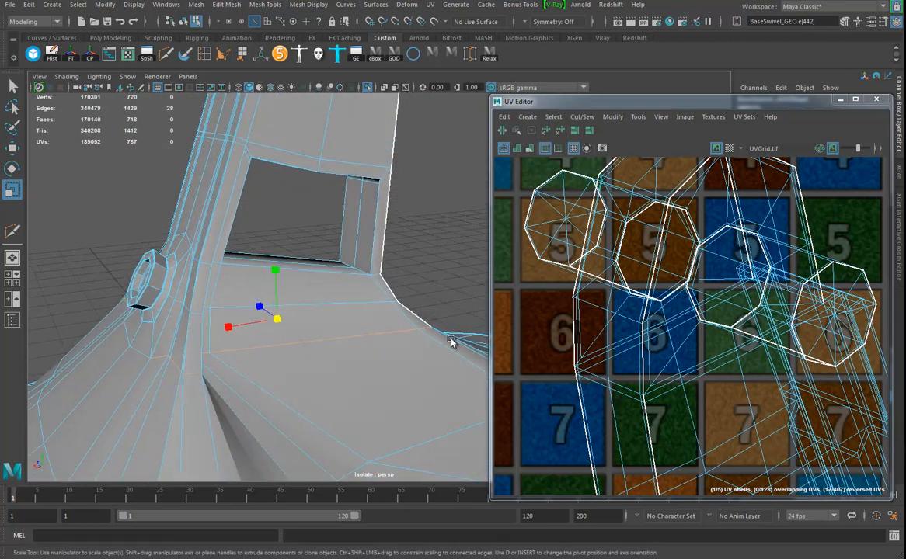
{"action": "left_click_drag", "start_coordinate": [271, 390], "coordinate": [349, 379], "text": "alt"}
{"action": "double_click", "coordinate": [323, 421], "text": "shift"}
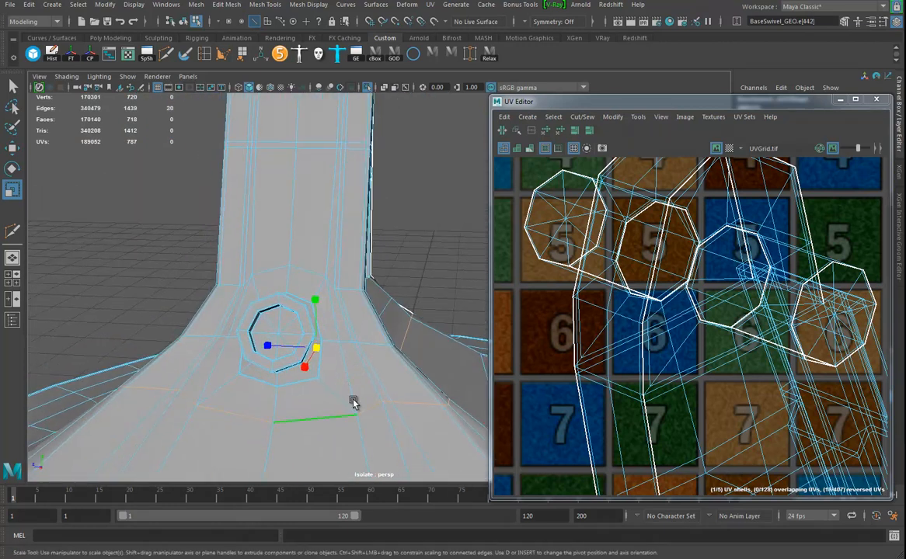
{"action": "left_click", "coordinate": [501, 132]}
- Cut UV seams along the front and back edge loops of the bracket's rectangular opening
{"action": "left_click_drag", "start_coordinate": [362, 359], "coordinate": [176, 294], "text": "alt"}
{"action": "left_click_drag", "start_coordinate": [224, 387], "coordinate": [324, 334], "text": "alt"}
{"action": "left_click", "coordinate": [324, 334]}
{"action": "double_click", "coordinate": [293, 200]}
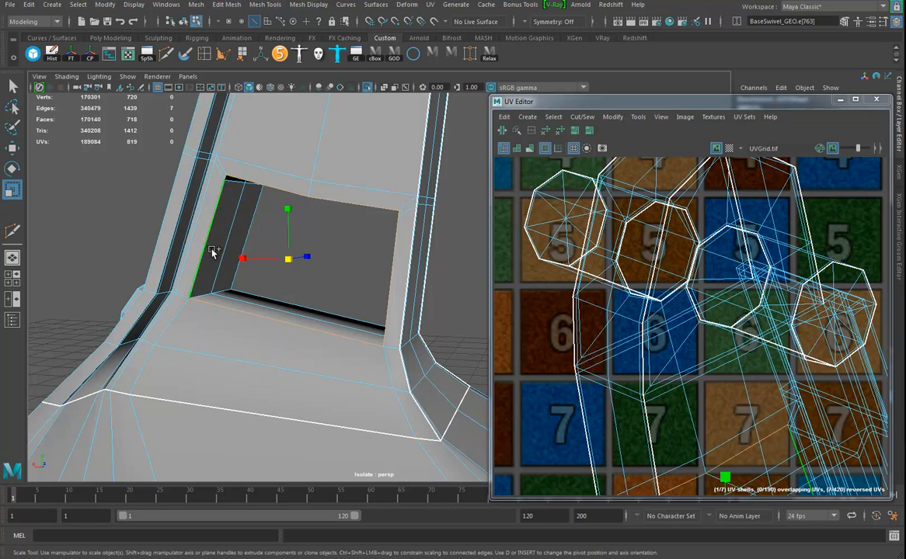
{"action": "double_click", "coordinate": [238, 228], "text": "shift"}
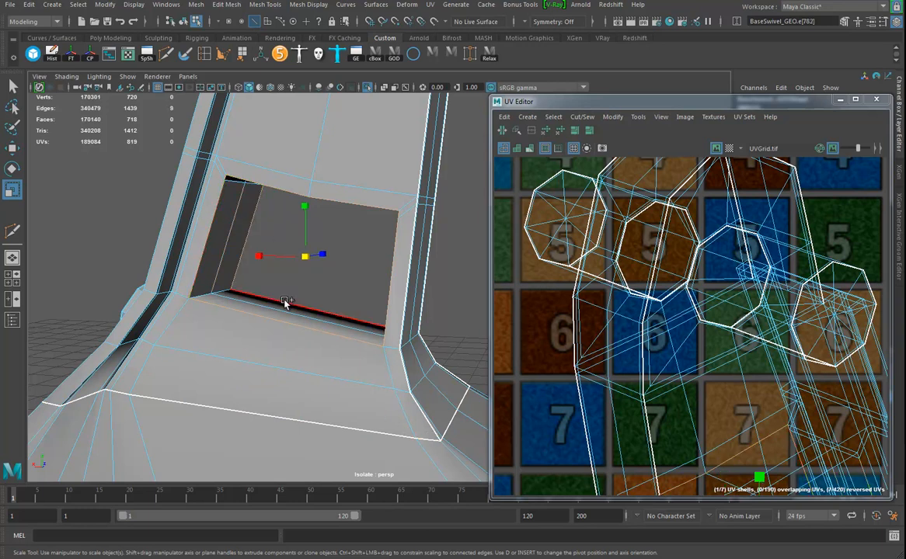
{"action": "left_click_drag", "start_coordinate": [312, 309], "coordinate": [465, 68], "text": "alt"}
- Insert two edge loops through the bracket's lower part, level with the bottom corners of the opening
{"action": "left_click", "coordinate": [202, 55]}
{"action": "left_click_drag", "start_coordinate": [395, 348], "coordinate": [398, 358]}
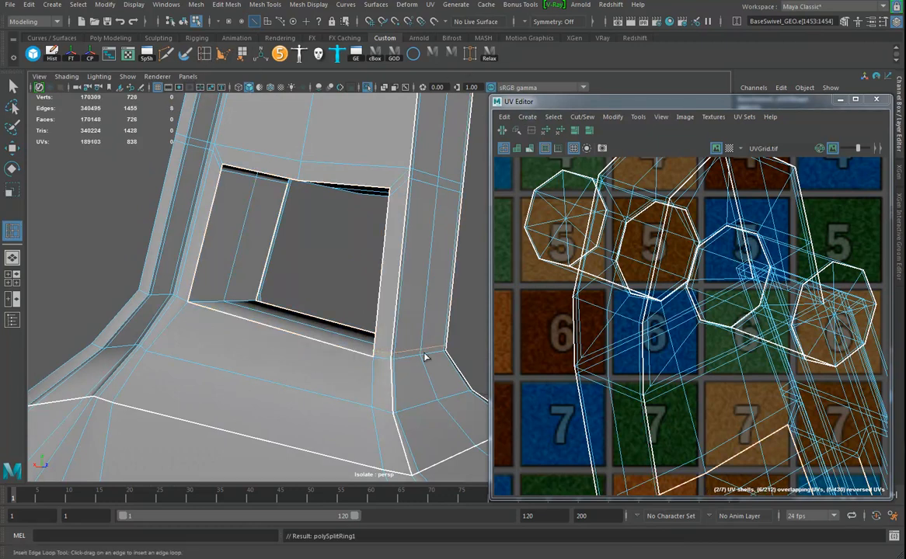
{"action": "left_click_drag", "start_coordinate": [159, 268], "coordinate": [155, 292]}
{"action": "left_click_drag", "start_coordinate": [155, 293], "coordinate": [379, 323], "text": "alt"}
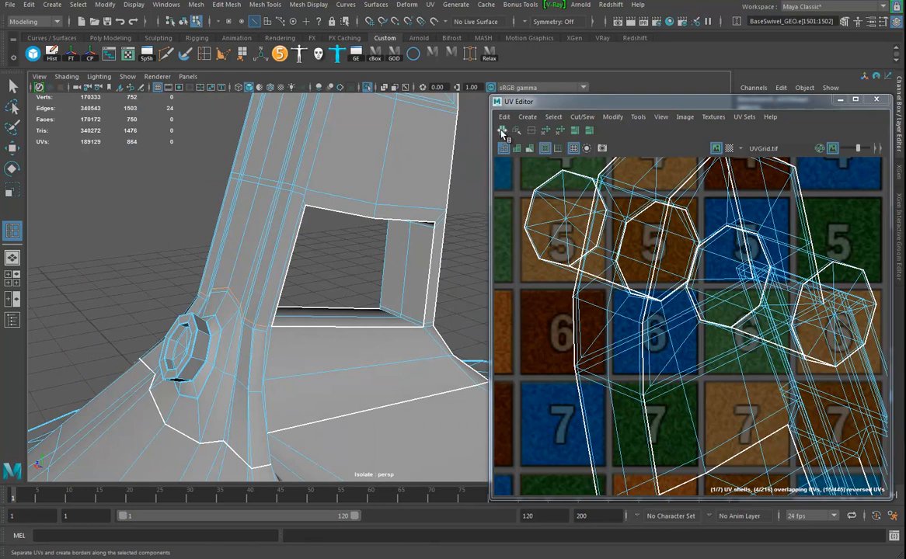
{"action": "right_click_drag", "start_coordinate": [442, 184], "coordinate": [276, 238], "text": "alt"}
{"action": "left_click_drag", "start_coordinate": [354, 294], "coordinate": [296, 264], "text": "alt"}
{"action": "left_click", "coordinate": [13, 149]}
- Move the bracket's UV shell beside the 0-1 texture square, clear of the other shells
{"action": "left_click_drag", "start_coordinate": [342, 296], "coordinate": [353, 230], "text": "alt"}
{"action": "scroll", "coordinate": [681, 303], "scroll_direction": "down", "scroll_amount": 4}
{"action": "scroll", "coordinate": [682, 303], "scroll_direction": "down", "scroll_amount": 6}
{"action": "right_click_drag", "start_coordinate": [681, 310], "coordinate": [697, 322]}
{"action": "left_click_drag", "start_coordinate": [653, 322], "coordinate": [672, 384]}
{"action": "left_click_drag", "start_coordinate": [614, 190], "coordinate": [695, 284]}
{"action": "left_click_drag", "start_coordinate": [659, 242], "coordinate": [774, 234]}
- Cut UV seams along the edges where the bracket's side faces meet the grooved rib, from its top down to the foot
{"action": "middle_click_drag", "start_coordinate": [705, 263], "coordinate": [643, 354], "text": "alt"}
{"action": "right_click_drag", "start_coordinate": [727, 335], "coordinate": [851, 335], "text": "alt"}
{"action": "left_click_drag", "start_coordinate": [393, 271], "coordinate": [352, 264], "text": "alt"}
{"action": "middle_click_drag", "start_coordinate": [352, 264], "coordinate": [379, 315], "text": "alt"}
{"action": "left_click_drag", "start_coordinate": [380, 314], "coordinate": [350, 312], "text": "alt"}
{"action": "right_click_drag", "start_coordinate": [369, 312], "coordinate": [390, 307], "text": "alt"}
{"action": "left_click_drag", "start_coordinate": [390, 307], "coordinate": [399, 236], "text": "alt"}
{"action": "middle_click_drag", "start_coordinate": [399, 236], "coordinate": [397, 206], "text": "alt"}
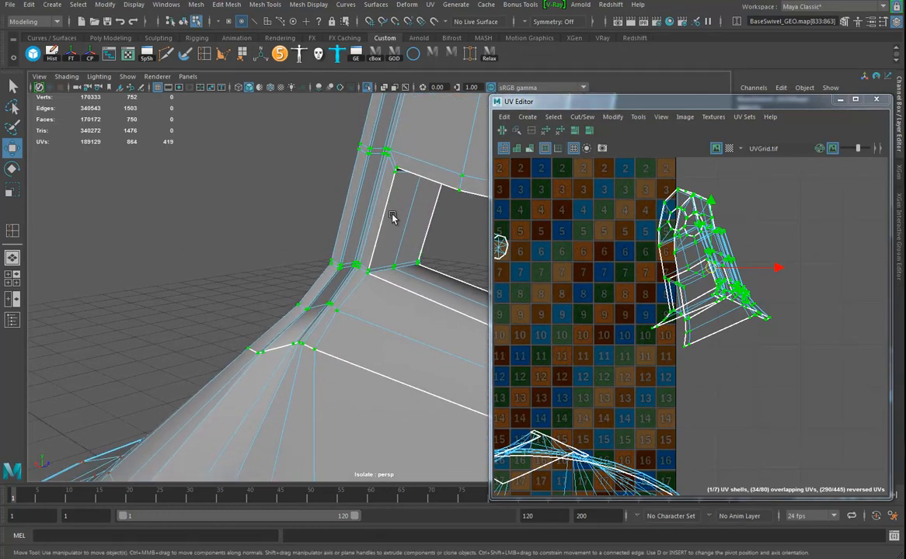
{"action": "right_click_drag", "start_coordinate": [372, 198], "coordinate": [382, 183], "text": "shift"}
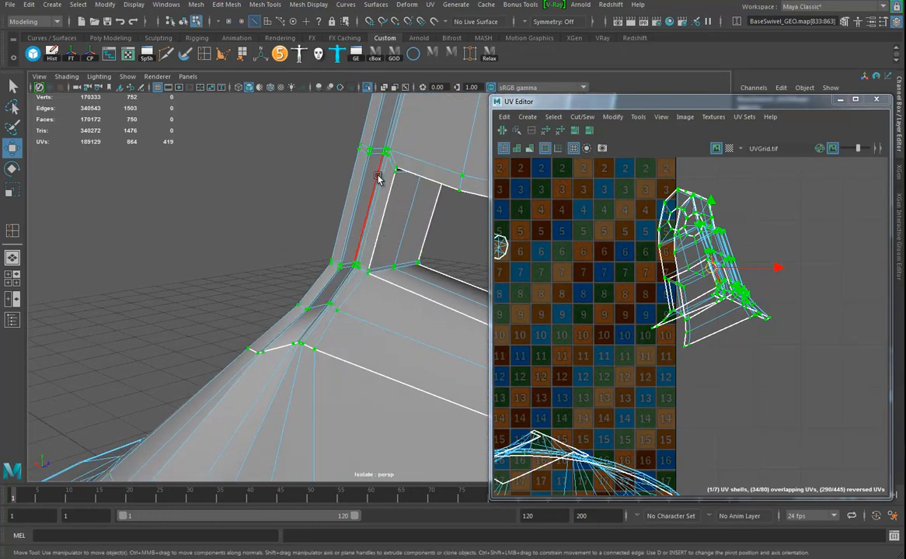
{"action": "middle_click_drag", "start_coordinate": [385, 295], "coordinate": [402, 416], "text": "alt"}
{"action": "left_click_drag", "start_coordinate": [403, 415], "coordinate": [386, 272], "text": "alt"}
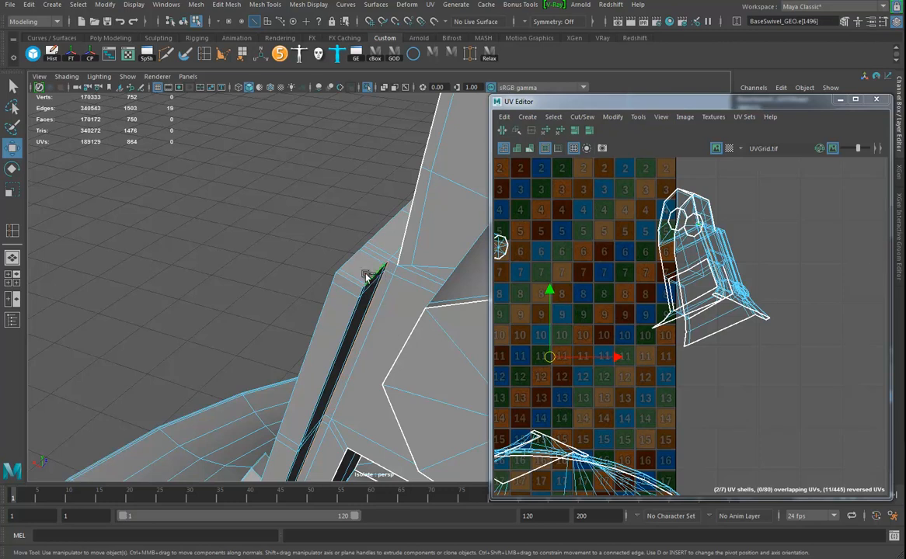
{"action": "left_click_drag", "start_coordinate": [440, 288], "coordinate": [287, 290], "text": "alt"}
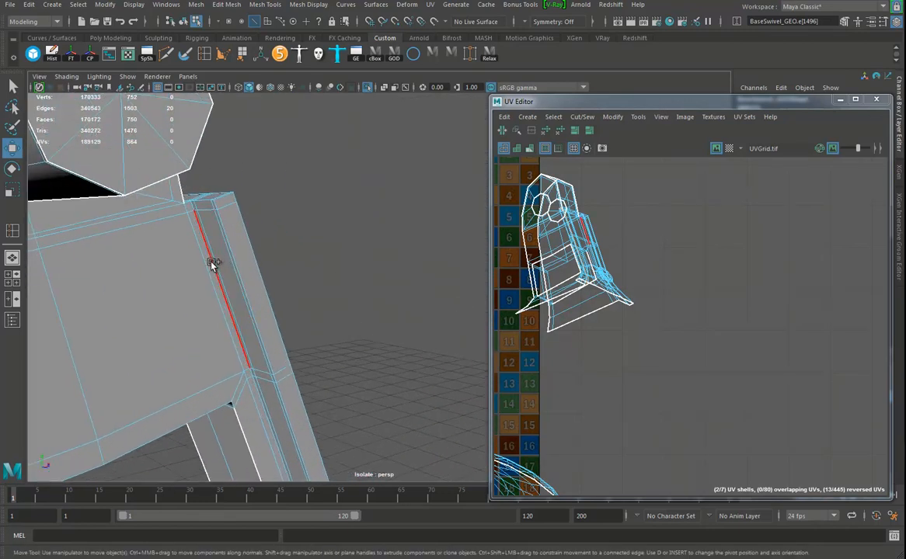
{"action": "left_click", "coordinate": [221, 197], "text": "shift"}
{"action": "right_click_drag", "start_coordinate": [736, 315], "coordinate": [642, 381], "text": "alt"}
{"action": "middle_click_drag", "start_coordinate": [642, 381], "coordinate": [682, 263], "text": "alt"}
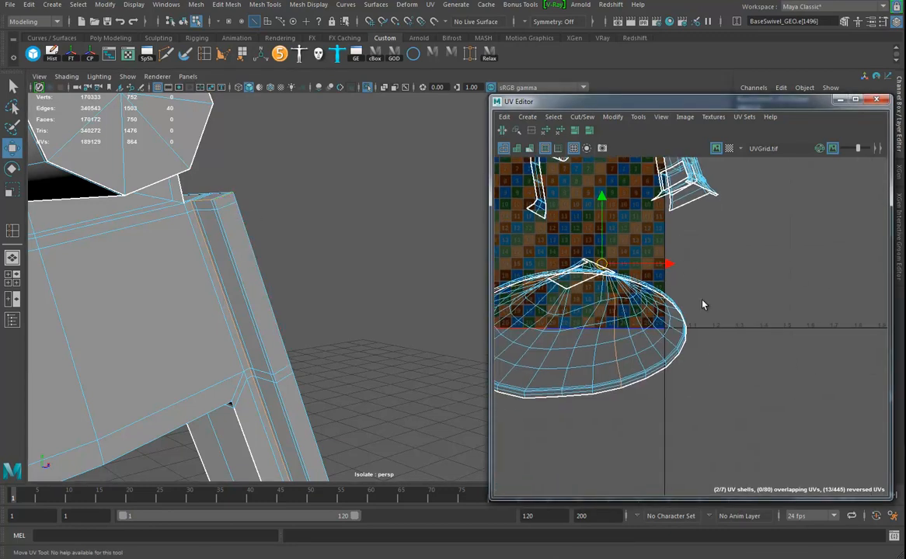
{"action": "middle_click_drag", "start_coordinate": [785, 357], "coordinate": [861, 340], "text": "alt"}
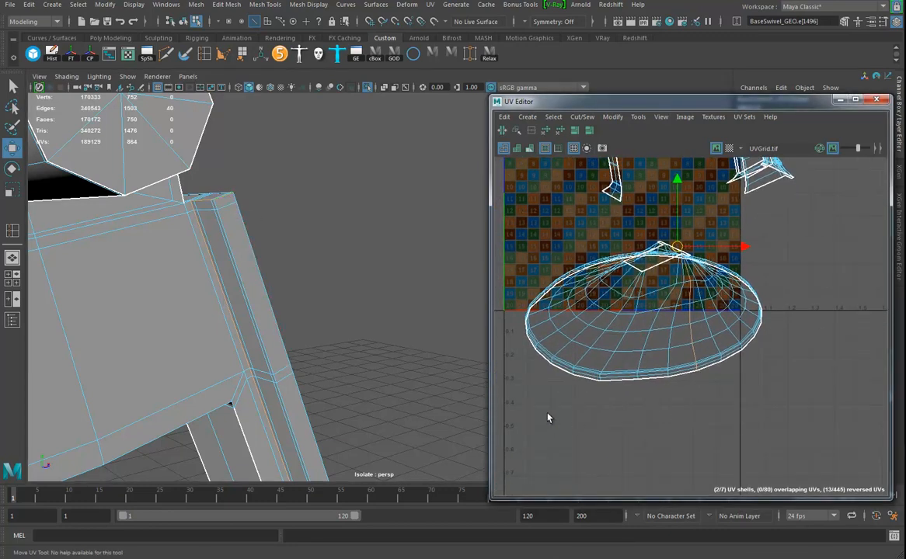
{"action": "left_click_drag", "start_coordinate": [797, 269], "coordinate": [797, 274]}
{"action": "scroll", "coordinate": [787, 316], "scroll_direction": "down", "scroll_amount": 3}
{"action": "left_click_drag", "start_coordinate": [426, 313], "coordinate": [293, 278], "text": "alt"}
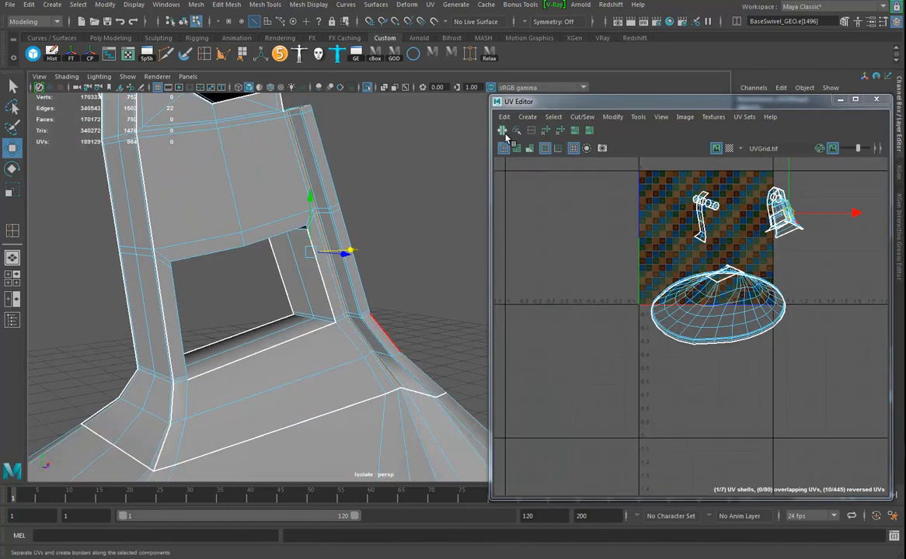
- Cut a UV seam across the inner wall of the bracket's opening at its lower corner
{"action": "middle_click_drag", "start_coordinate": [673, 291], "coordinate": [610, 358], "text": "alt"}
{"action": "left_click_drag", "start_coordinate": [390, 311], "coordinate": [272, 265], "text": "alt"}
{"action": "left_click_drag", "start_coordinate": [329, 216], "coordinate": [474, 233], "text": "alt"}
{"action": "left_click_drag", "start_coordinate": [420, 311], "coordinate": [290, 344], "text": "alt"}
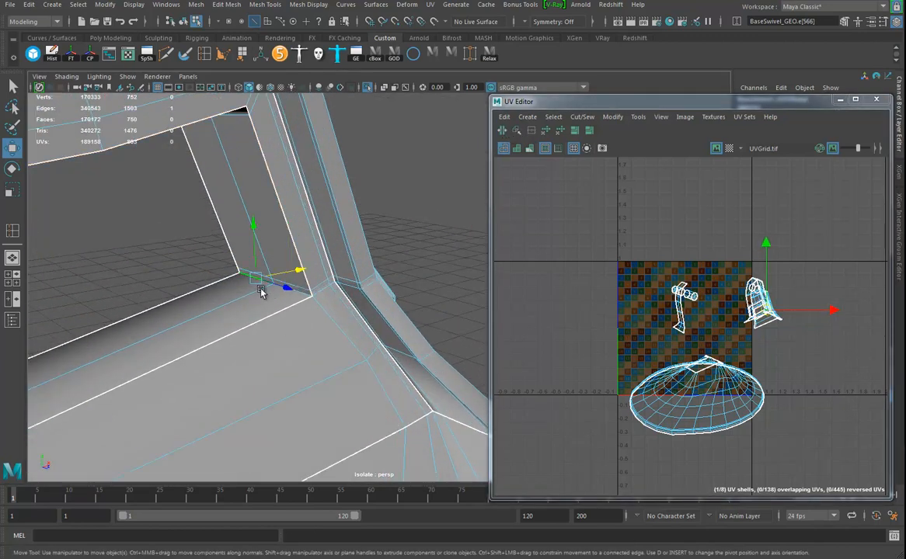
{"action": "left_click", "coordinate": [500, 134]}
- Unfold all of the swivel's UV shells and lay them out within the 0-1 texture square
{"action": "right_click_drag", "start_coordinate": [366, 365], "coordinate": [304, 348], "text": "alt"}
{"action": "middle_click_drag", "start_coordinate": [304, 348], "coordinate": [321, 369], "text": "alt"}
{"action": "right_click_drag", "start_coordinate": [325, 373], "coordinate": [132, 346], "text": "alt"}
{"action": "left_click_drag", "start_coordinate": [289, 365], "coordinate": [320, 375], "text": "alt"}
{"action": "scroll", "coordinate": [689, 373], "scroll_direction": "down", "scroll_amount": 5}
{"action": "middle_click_drag", "start_coordinate": [742, 387], "coordinate": [693, 317], "text": "alt"}
{"action": "right_click_drag", "start_coordinate": [645, 321], "coordinate": [694, 323]}
{"action": "left_click_drag", "start_coordinate": [592, 216], "coordinate": [757, 395]}
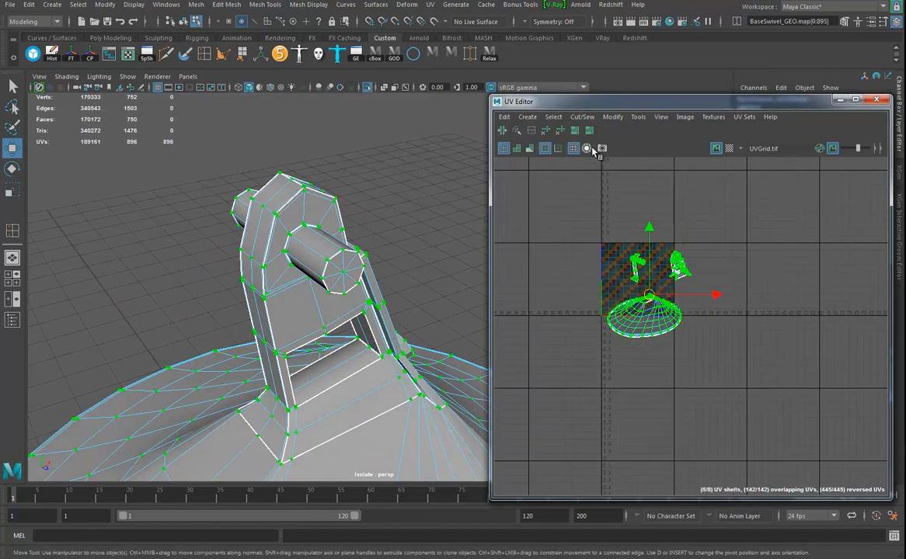
{"action": "left_click", "coordinate": [546, 130]}
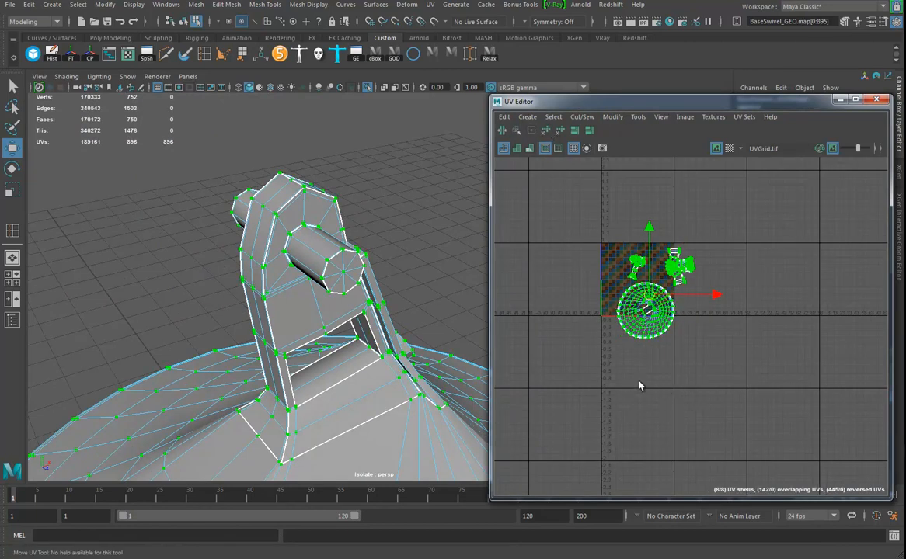
{"action": "scroll", "coordinate": [656, 397], "scroll_direction": "up", "scroll_amount": 3}
{"action": "left_click", "coordinate": [575, 130]}
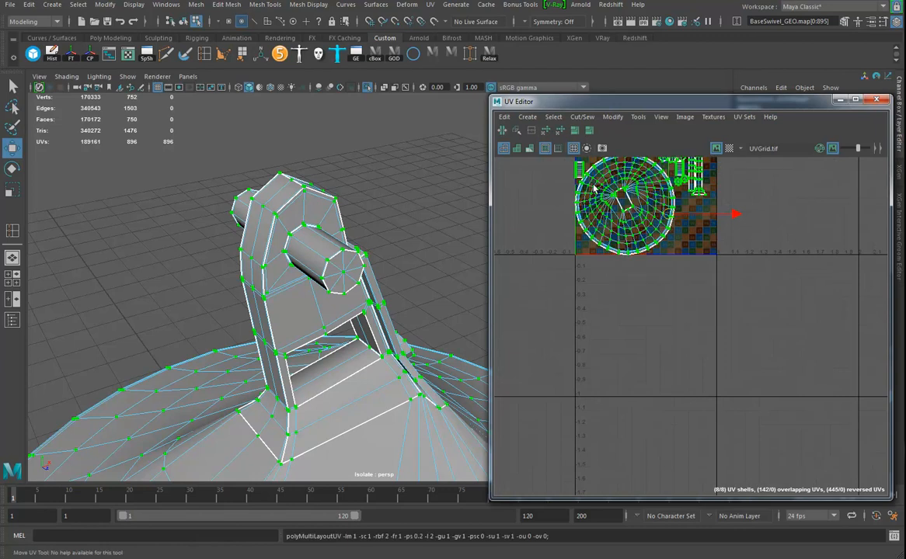
{"action": "key", "text": "f"}
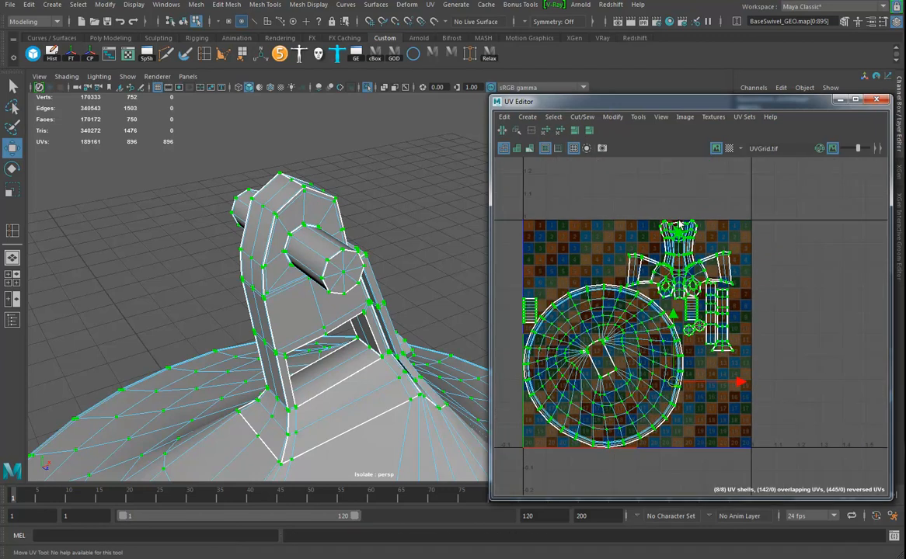
- Cut the remaining short edges at the top of the rib that still join the bracket's side faces to it
{"action": "left_click", "coordinate": [684, 244]}
{"action": "left_click_drag", "start_coordinate": [459, 342], "coordinate": [461, 309], "text": "alt"}
{"action": "scroll", "coordinate": [669, 327], "scroll_direction": "up", "scroll_amount": 6}
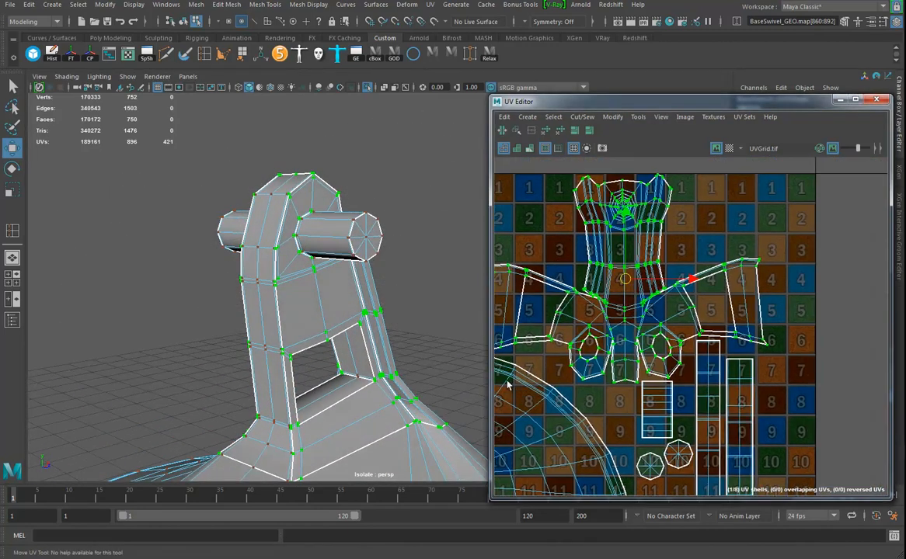
{"action": "scroll", "coordinate": [671, 328], "scroll_direction": "up", "scroll_amount": 6}
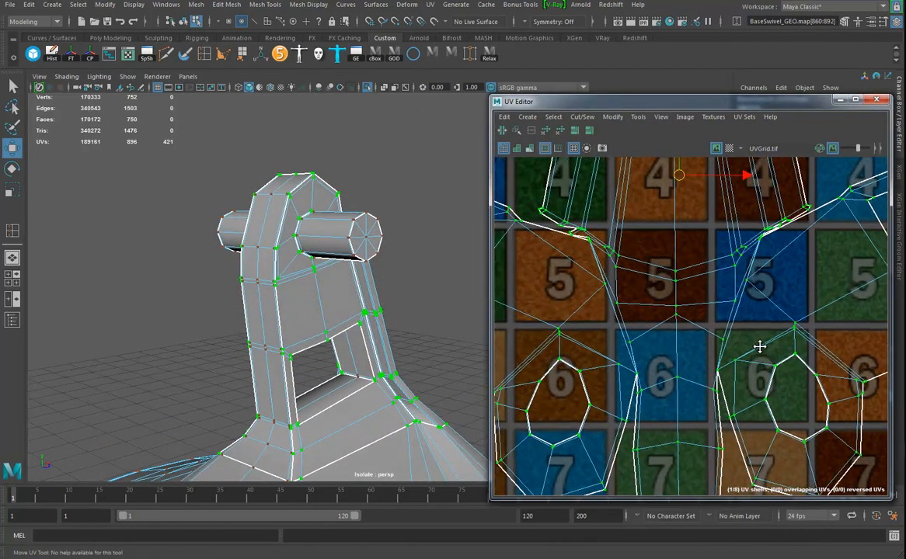
{"action": "middle_click_drag", "start_coordinate": [721, 335], "coordinate": [651, 333], "text": "alt"}
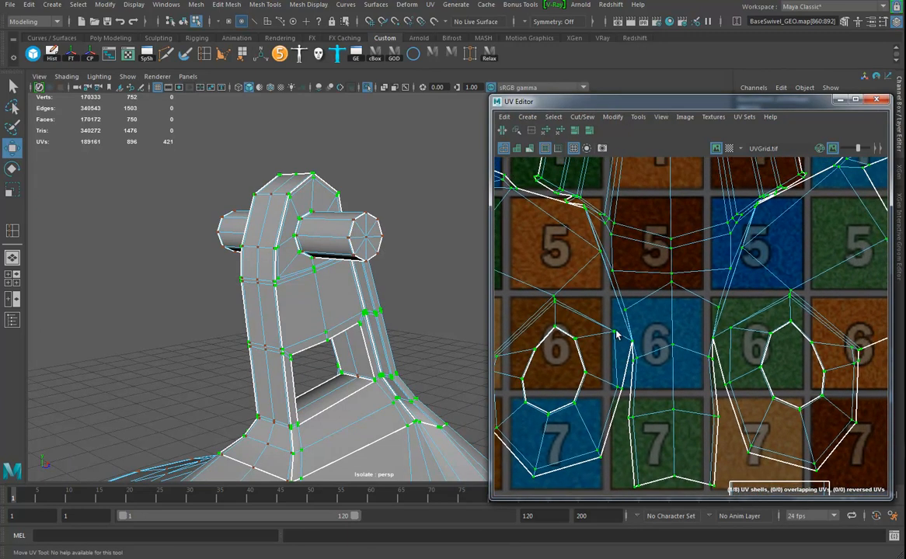
{"action": "left_click_drag", "start_coordinate": [330, 293], "coordinate": [338, 285], "text": "alt"}
{"action": "right_click_drag", "start_coordinate": [338, 285], "coordinate": [460, 327], "text": "alt"}
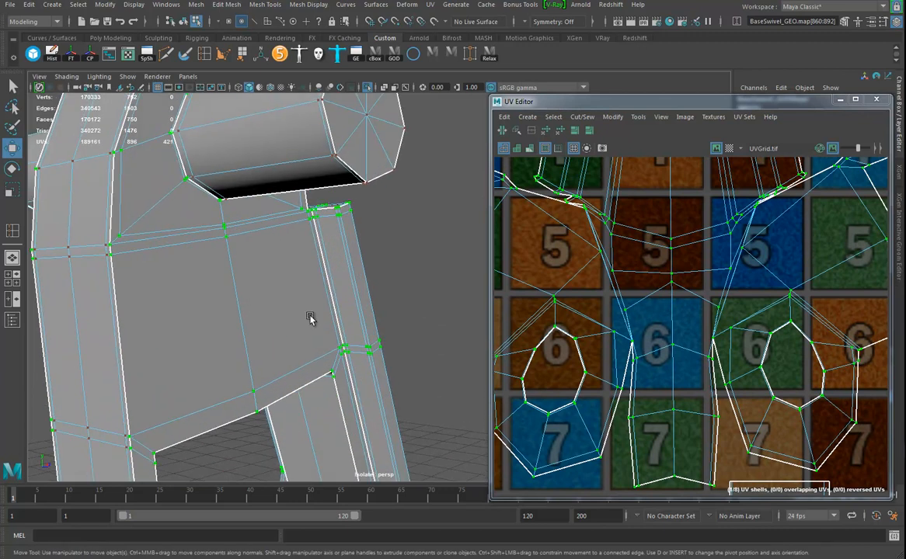
{"action": "middle_click_drag", "start_coordinate": [124, 289], "coordinate": [271, 303], "text": "alt"}
{"action": "right_click_drag", "start_coordinate": [271, 303], "coordinate": [381, 319], "text": "alt"}
{"action": "left_click_drag", "start_coordinate": [380, 319], "coordinate": [392, 287], "text": "alt"}
{"action": "right_click_drag", "start_coordinate": [389, 268], "coordinate": [387, 242]}
{"action": "left_click_drag", "start_coordinate": [404, 203], "coordinate": [380, 311], "text": "alt"}
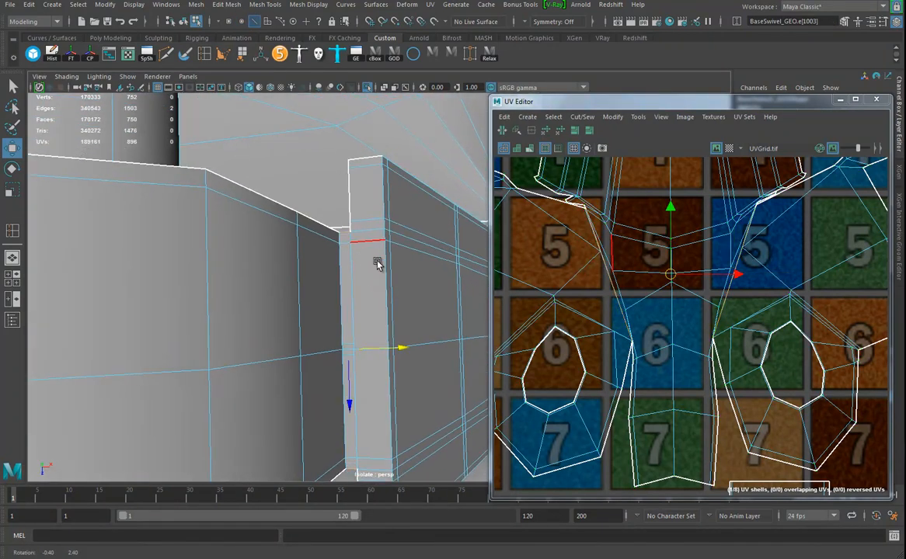
{"action": "left_click_drag", "start_coordinate": [373, 249], "coordinate": [390, 295], "text": "alt"}
{"action": "left_click", "coordinate": [502, 131]}
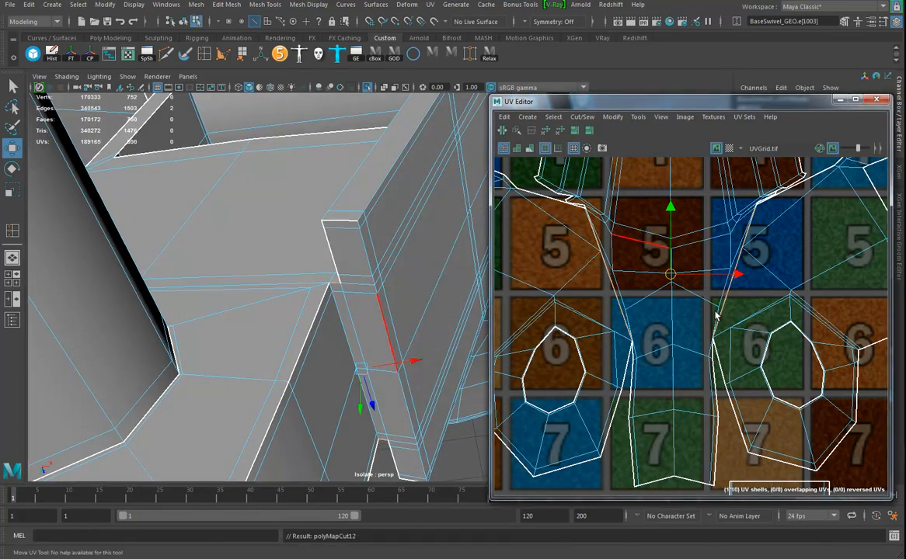
- Unfold all of the swivel's UVs again with the new seams and repack the shells in the texture square
{"action": "scroll", "coordinate": [715, 339], "scroll_direction": "down", "scroll_amount": 8}
{"action": "right_click_drag", "start_coordinate": [765, 300], "coordinate": [809, 300]}
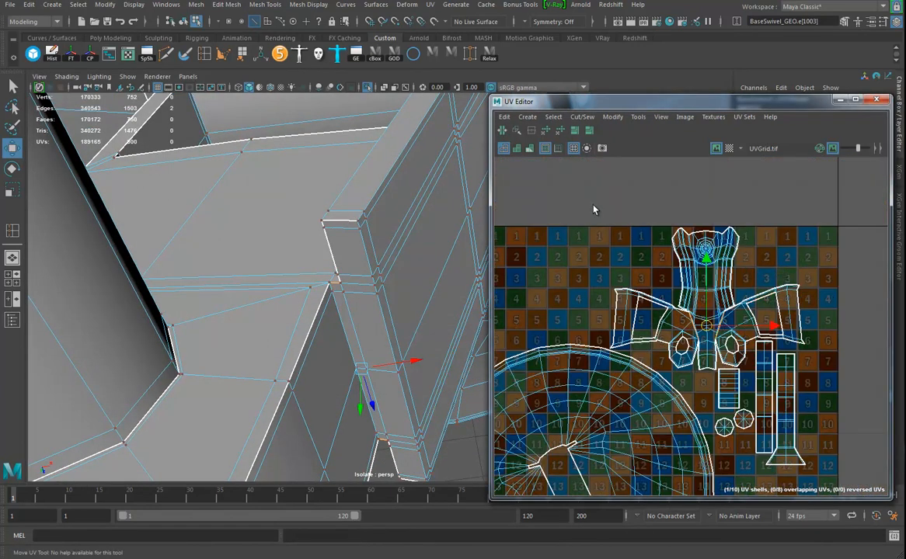
{"action": "left_click_drag", "start_coordinate": [875, 413], "coordinate": [875, 411]}
{"action": "left_click", "coordinate": [543, 130]}
{"action": "scroll", "coordinate": [739, 314], "scroll_direction": "down", "scroll_amount": 3}
{"action": "left_click_drag", "start_coordinate": [567, 482], "coordinate": [568, 480]}
{"action": "left_click", "coordinate": [575, 130]}
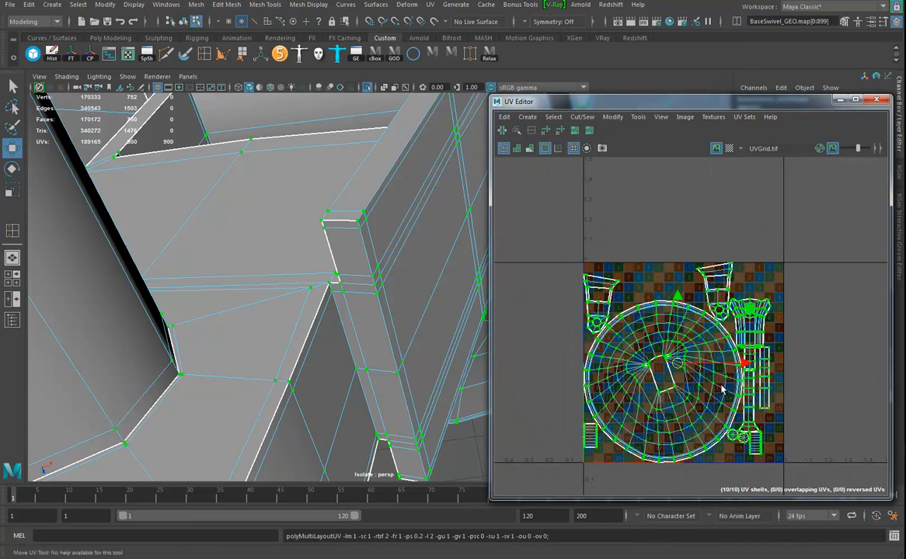
- Rotate the bracket's two side-face UV shells so their rounded ends point up, and turn the rib's shell upside down
{"action": "left_click_drag", "start_coordinate": [429, 315], "coordinate": [564, 259], "text": "alt"}
{"action": "left_click_drag", "start_coordinate": [435, 311], "coordinate": [466, 264], "text": "alt"}
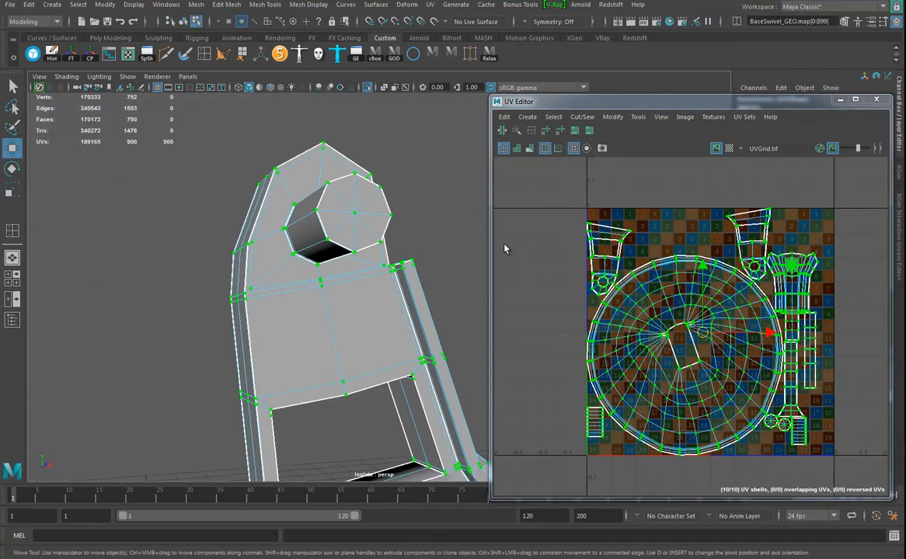
{"action": "left_click", "coordinate": [607, 261]}
{"action": "key", "text": "e"}
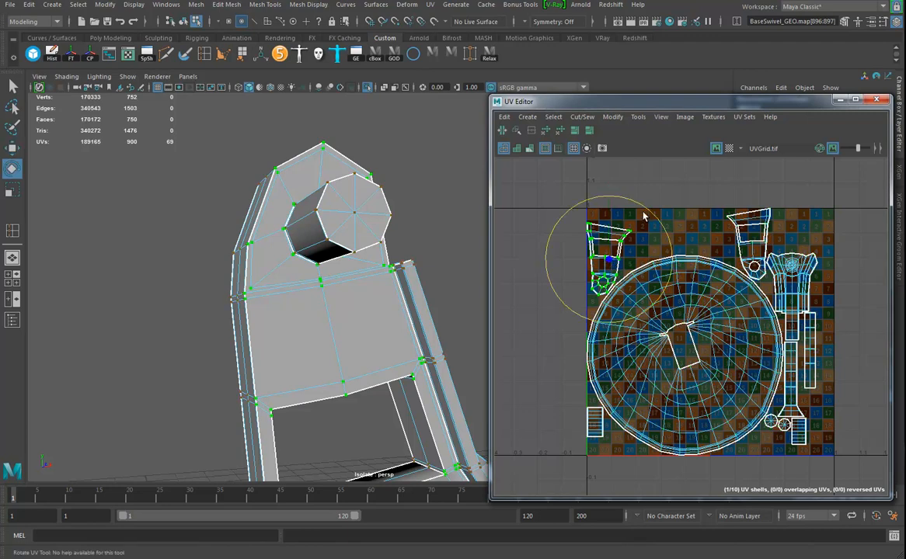
{"action": "left_click_drag", "start_coordinate": [630, 208], "coordinate": [546, 335]}
{"action": "key", "text": "ctrl+z"}
{"action": "left_click_drag", "start_coordinate": [657, 221], "coordinate": [575, 190]}
{"action": "left_click", "coordinate": [758, 243]}
{"action": "left_click_drag", "start_coordinate": [788, 200], "coordinate": [670, 330]}
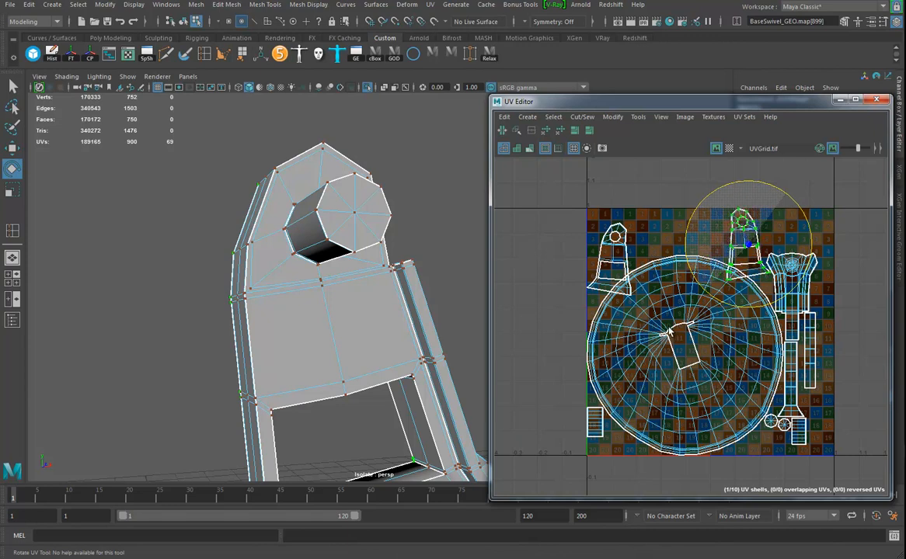
{"action": "left_click", "coordinate": [808, 298]}
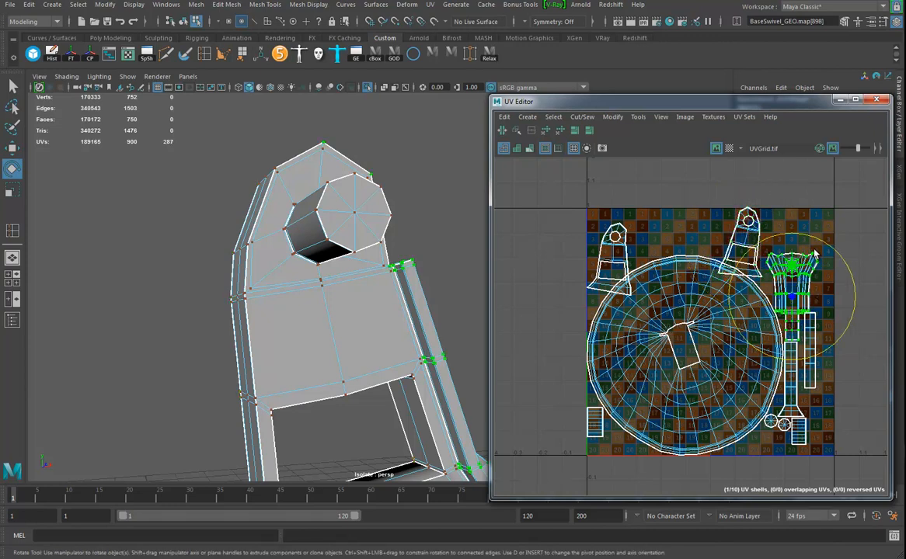
{"action": "left_click_drag", "start_coordinate": [818, 244], "coordinate": [760, 379]}
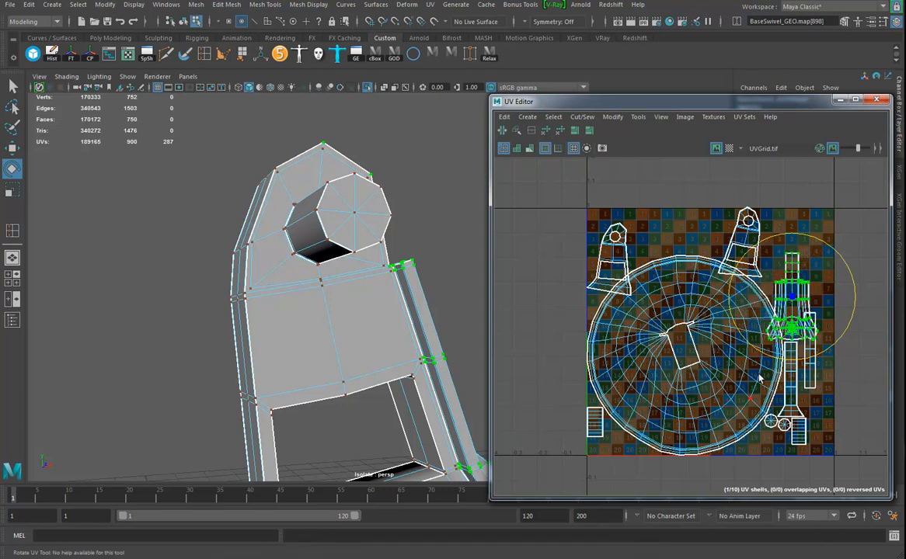
{"action": "left_click", "coordinate": [583, 118]}
{"action": "left_click", "coordinate": [606, 260]}
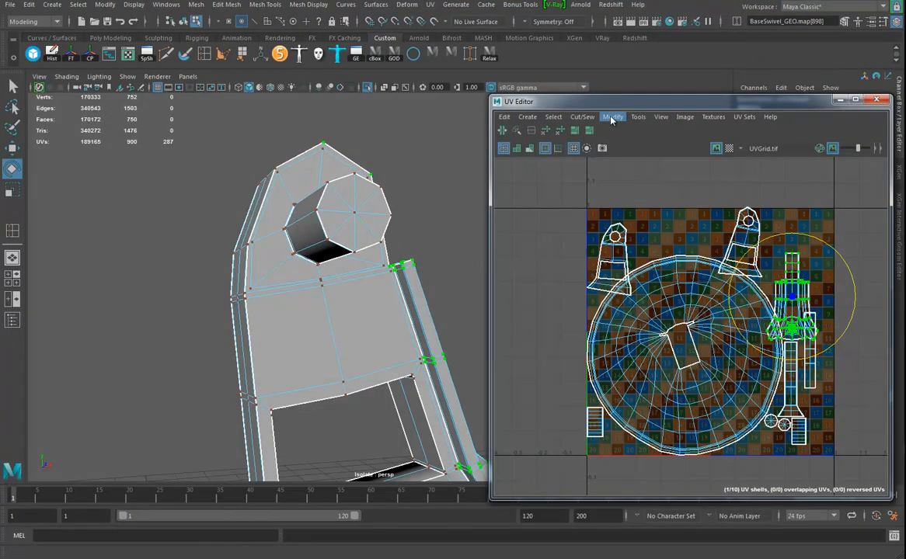
- Repack the swivel's UV shells in the texture square with layout rotation set to None, keeping their orientations
{"action": "left_click", "coordinate": [613, 118]}
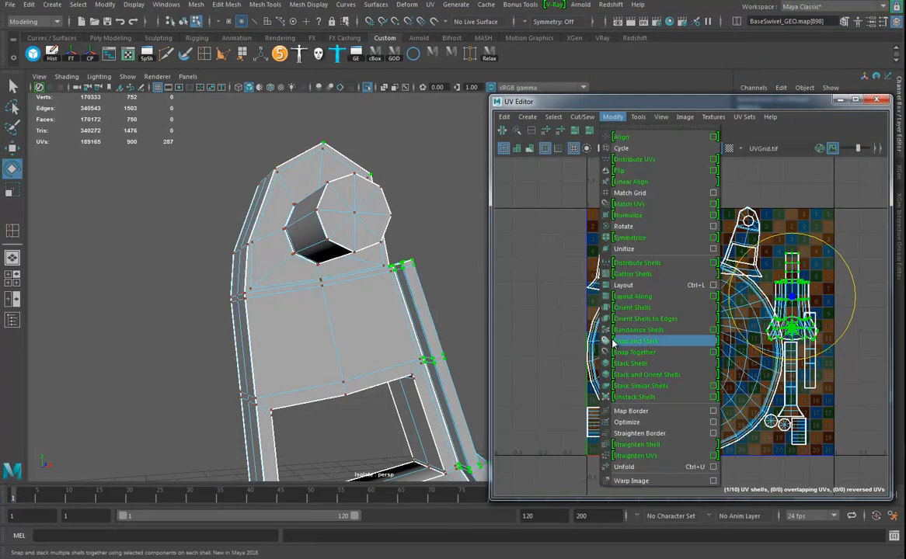
{"action": "left_click", "coordinate": [715, 286]}
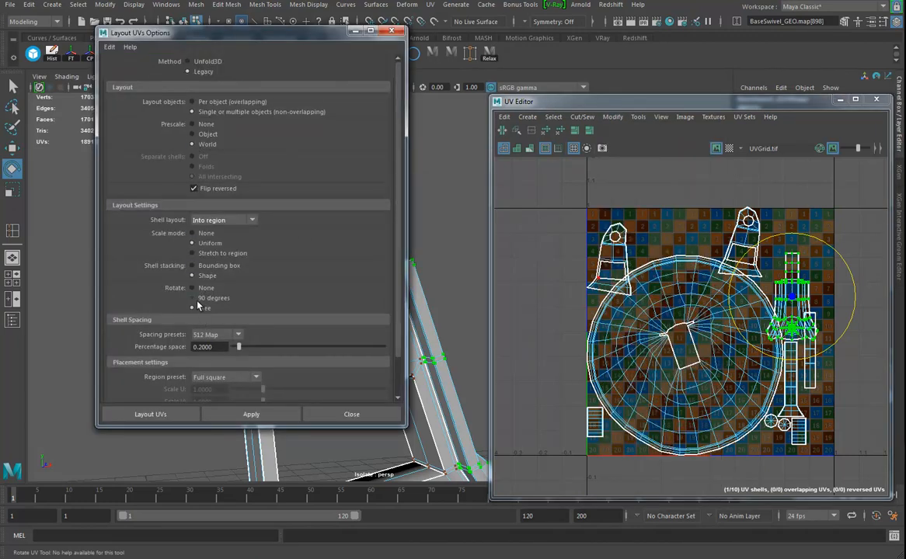
{"action": "left_click", "coordinate": [251, 415]}
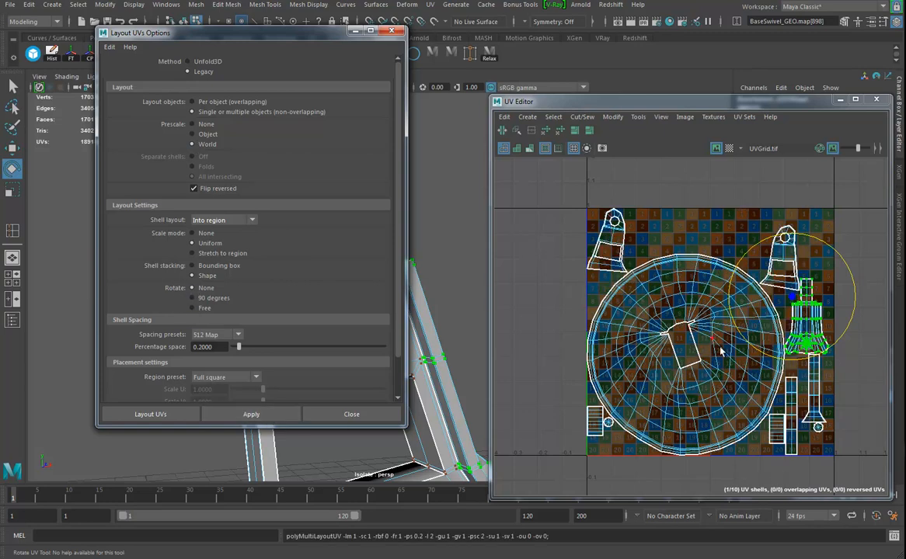
{"action": "middle_click_drag", "start_coordinate": [699, 386], "coordinate": [688, 367], "text": "alt"}
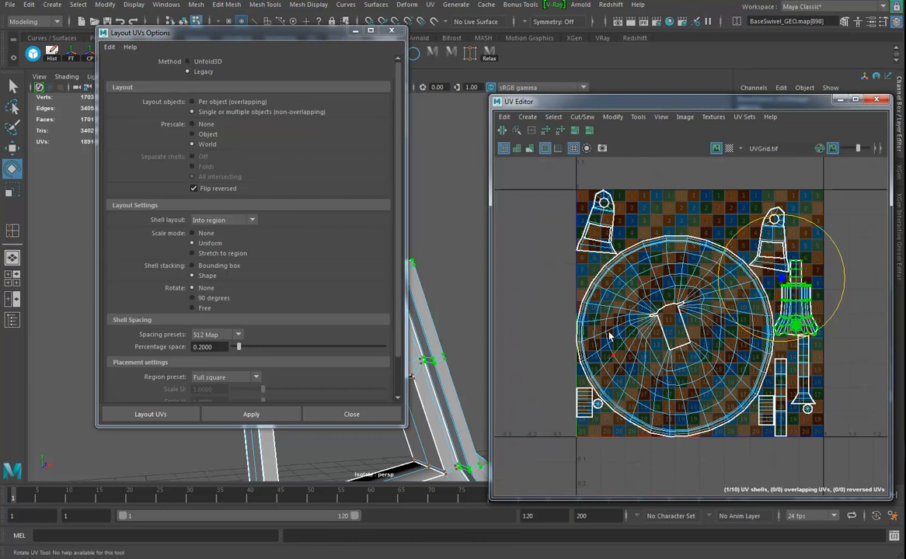
{"action": "left_click", "coordinate": [394, 32]}
- Return the swivel to object mode and delete its non-deformer history
{"action": "left_click_drag", "start_coordinate": [264, 233], "coordinate": [310, 244], "text": "alt"}
{"action": "right_click_drag", "start_coordinate": [309, 244], "coordinate": [373, 253]}
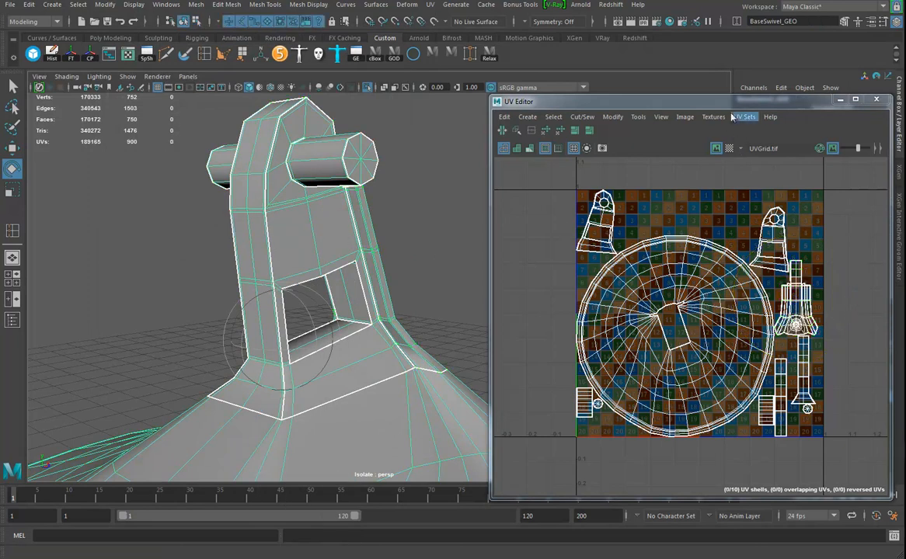
{"action": "left_click_drag", "start_coordinate": [739, 99], "coordinate": [587, 404]}
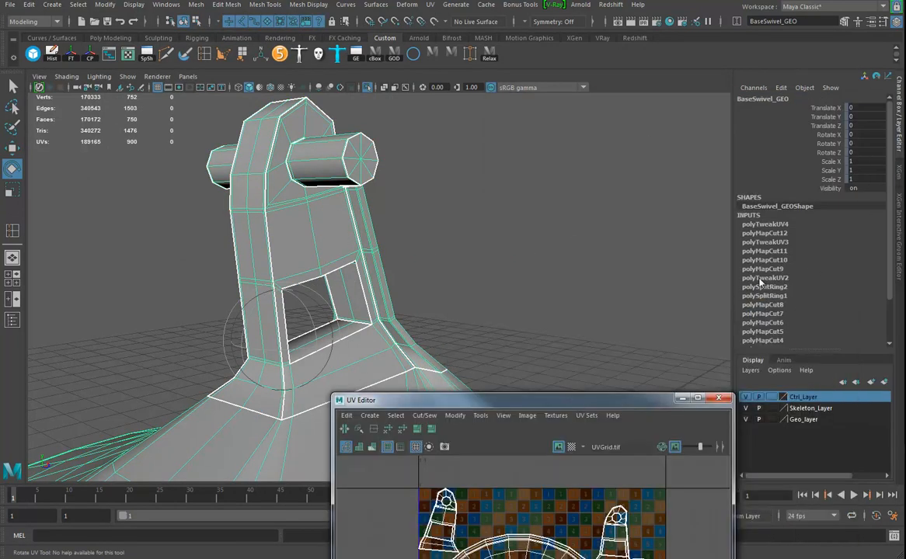
{"action": "left_click", "coordinate": [31, 6]}
{"action": "mouse_move", "coordinate": [68, 138]}
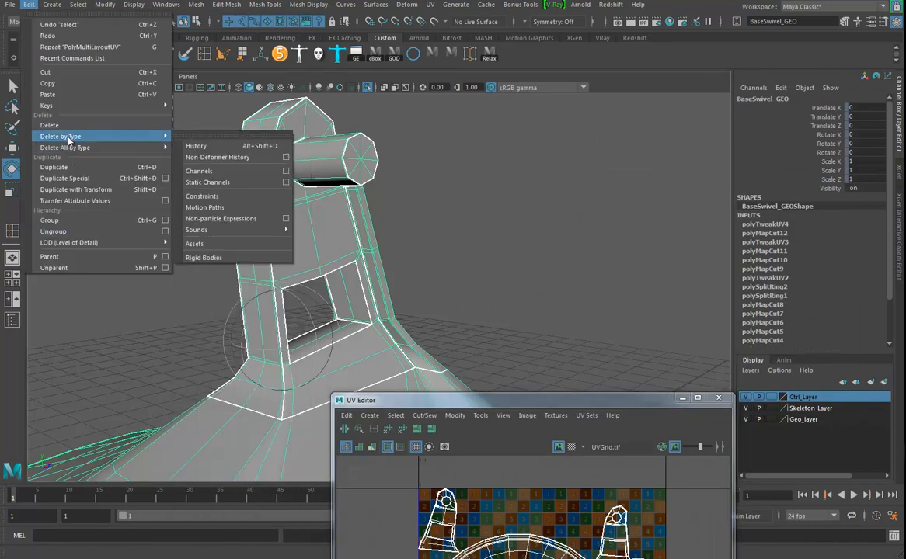
{"action": "left_click", "coordinate": [228, 157]}
{"action": "scroll", "coordinate": [354, 257], "scroll_direction": "down", "scroll_amount": 5}
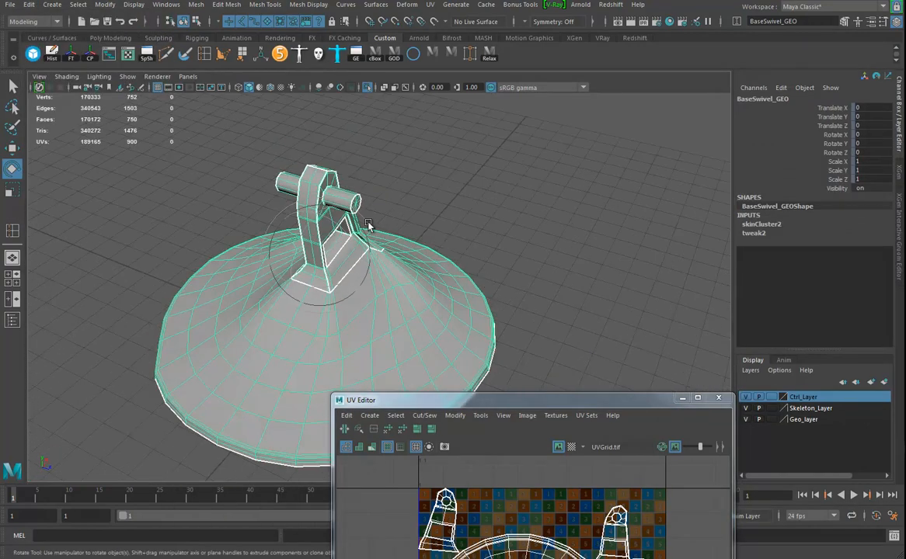
- Exit the swivel's isolation, then select the spark plug and isolate it instead
{"action": "left_click_drag", "start_coordinate": [367, 95], "coordinate": [609, 456], "text": "alt"}
{"action": "left_click", "coordinate": [449, 323]}
{"action": "left_click", "coordinate": [426, 211]}
{"action": "left_click_drag", "start_coordinate": [572, 404], "coordinate": [644, 126]}
{"action": "left_click_drag", "start_coordinate": [295, 350], "coordinate": [213, 297], "text": "alt"}
{"action": "left_click", "coordinate": [368, 87]}
{"action": "left_click_drag", "start_coordinate": [341, 334], "coordinate": [200, 299], "text": "alt"}
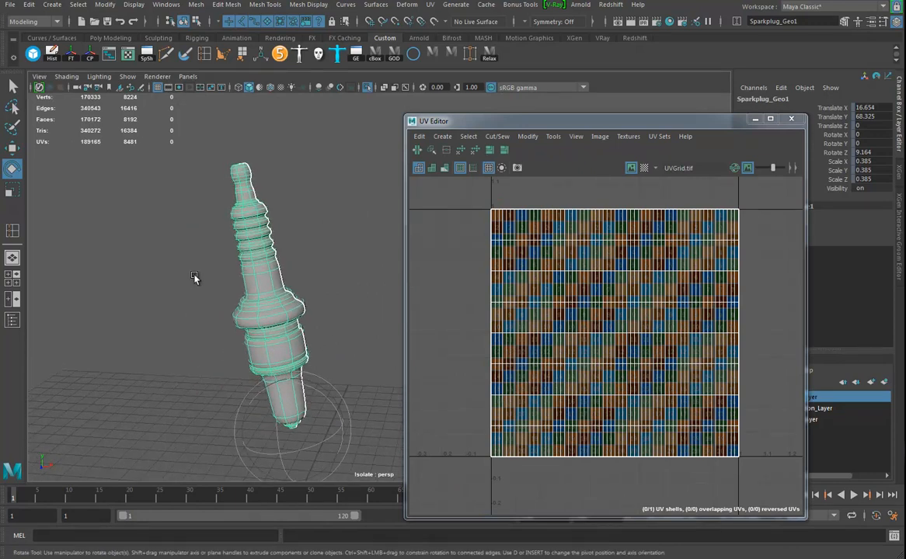
- Display the isolated spark plug with its texture and examine the checker pattern for stretching
{"action": "key", "text": "6"}
{"action": "right_click_drag", "start_coordinate": [246, 340], "coordinate": [320, 331], "text": "alt"}
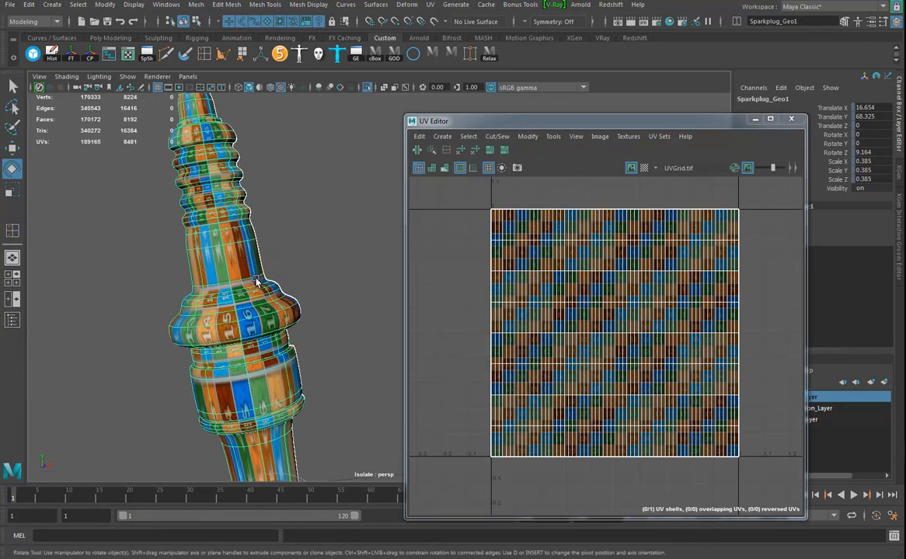
{"action": "right_click_drag", "start_coordinate": [321, 273], "coordinate": [175, 268], "text": "alt"}
{"action": "left_click_drag", "start_coordinate": [256, 295], "coordinate": [292, 303], "text": "alt"}
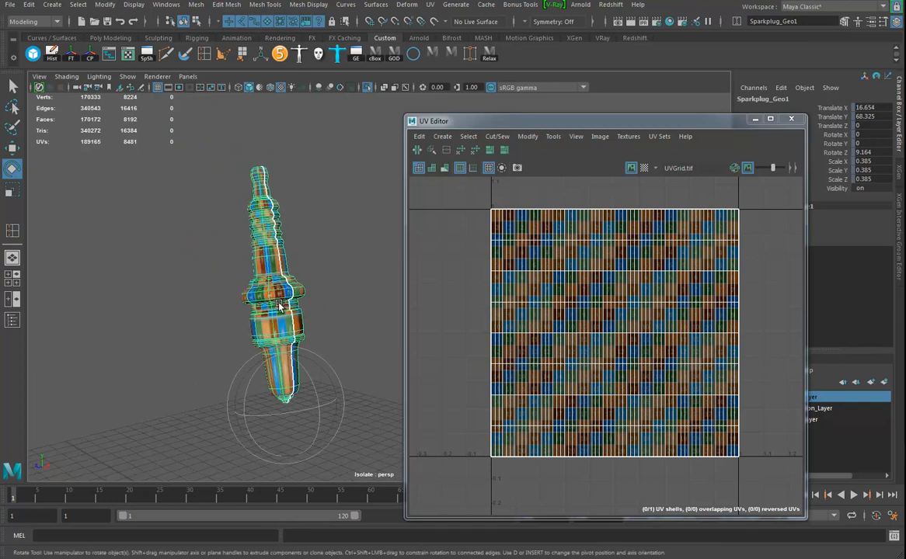
{"action": "middle_click_drag", "start_coordinate": [291, 303], "coordinate": [338, 305], "text": "alt"}
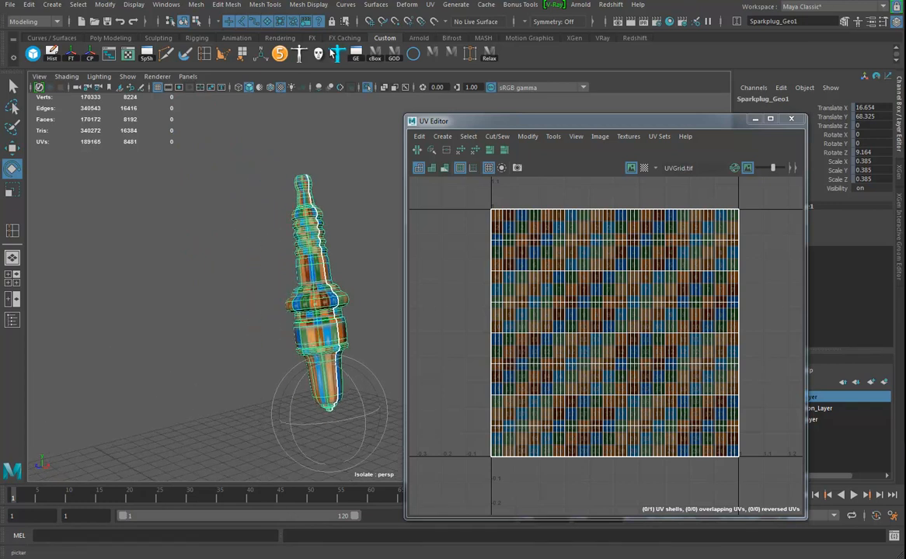
- Project cylindrical UVs onto the spark plug with a horizontal sweep of 360
{"action": "left_click", "coordinate": [432, 4]}
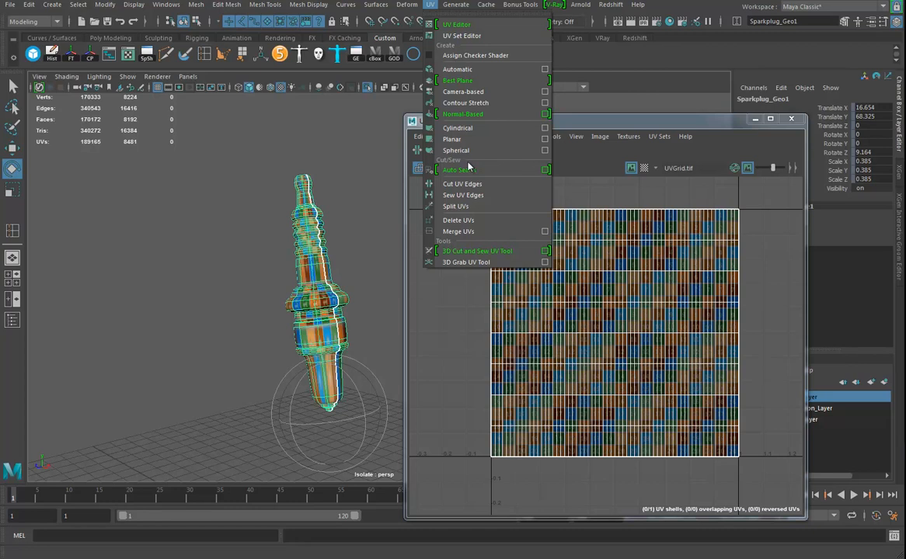
{"action": "left_click", "coordinate": [458, 128]}
{"action": "left_click_drag", "start_coordinate": [290, 339], "coordinate": [298, 227], "text": "alt"}
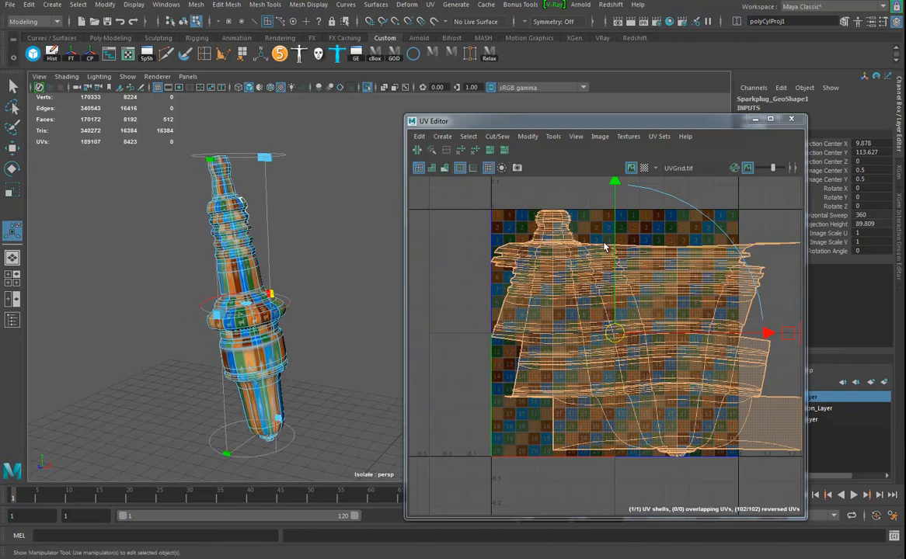
{"action": "middle_click_drag", "start_coordinate": [673, 363], "coordinate": [632, 350], "text": "alt"}
- Tilt the cylindrical projection about 9.87 degrees in Z so that it follows the spark plug's axis
{"action": "left_click_drag", "start_coordinate": [326, 341], "coordinate": [307, 428], "text": "alt"}
{"action": "left_click", "coordinate": [267, 447]}
{"action": "left_click_drag", "start_coordinate": [275, 353], "coordinate": [303, 392], "text": "alt"}
{"action": "left_click", "coordinate": [301, 279]}
{"action": "left_click_drag", "start_coordinate": [276, 333], "coordinate": [572, 104], "text": "alt"}
{"action": "left_click_drag", "start_coordinate": [276, 219], "coordinate": [306, 201], "text": "alt"}
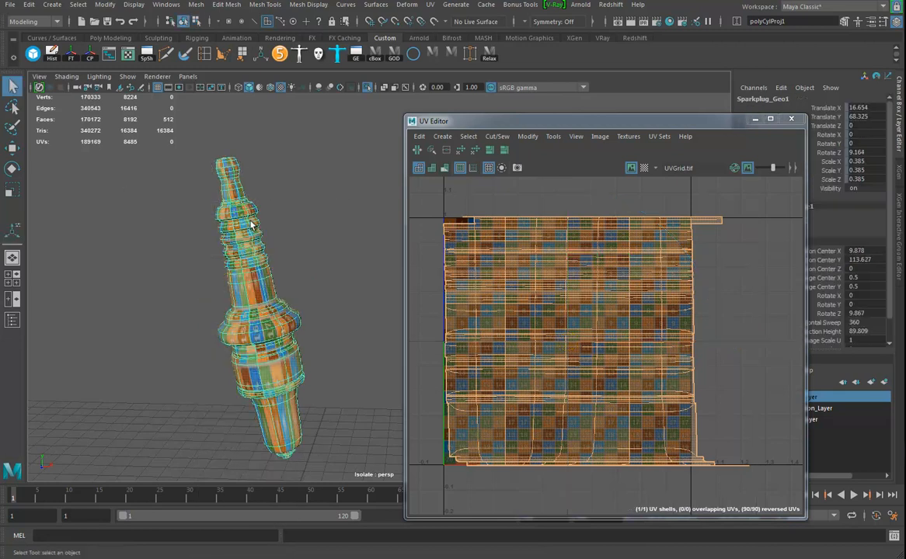
- Reselect the spark plug as an object and turn off its smooth mesh preview
{"action": "key", "text": "q"}
{"action": "left_click", "coordinate": [250, 227]}
{"action": "left_click_drag", "start_coordinate": [299, 276], "coordinate": [278, 286], "text": "alt"}
{"action": "right_click_drag", "start_coordinate": [279, 287], "coordinate": [342, 314], "text": "alt"}
{"action": "left_click_drag", "start_coordinate": [342, 315], "coordinate": [326, 288], "text": "alt"}
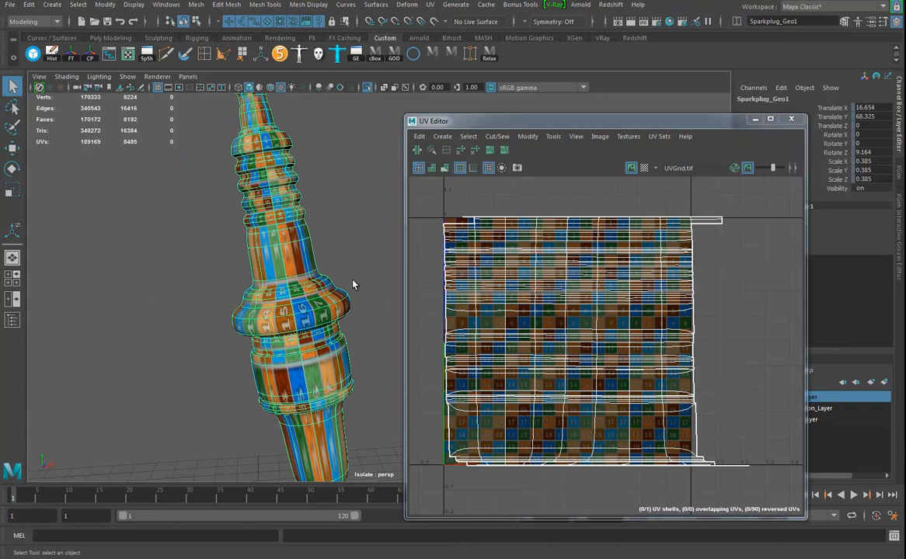
{"action": "key", "text": "1"}
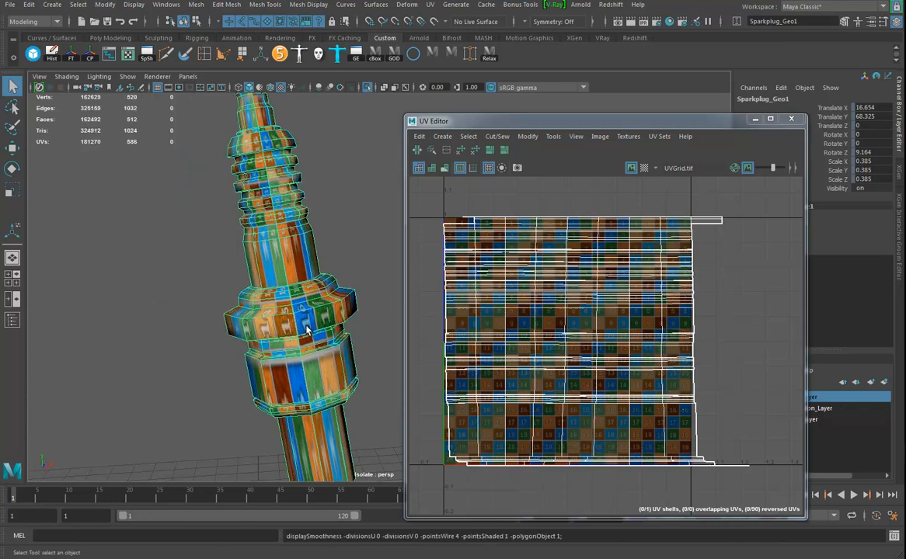
{"action": "left_click_drag", "start_coordinate": [309, 331], "coordinate": [297, 328], "text": "alt"}
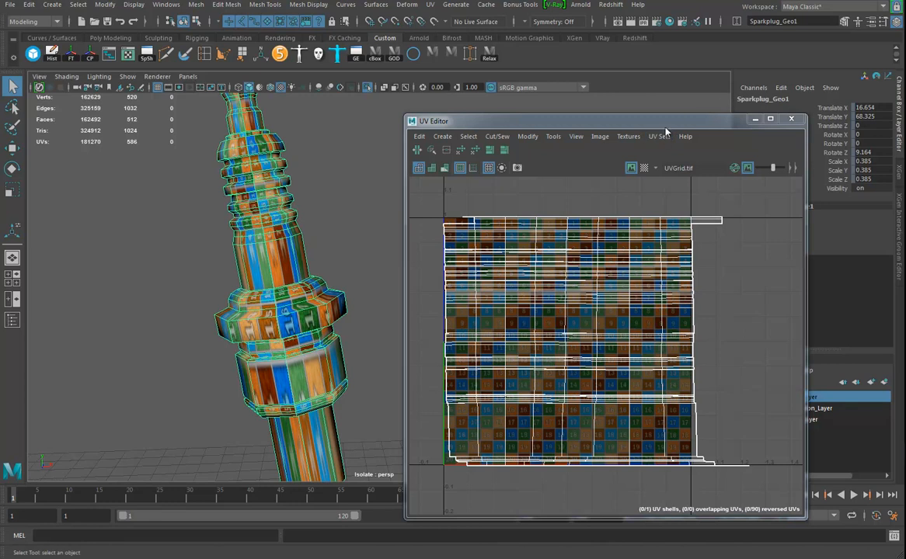
{"action": "left_click_drag", "start_coordinate": [467, 121], "coordinate": [329, 118]}
{"action": "left_click_drag", "start_coordinate": [474, 118], "coordinate": [515, 98]}
{"action": "left_click_drag", "start_coordinate": [286, 290], "coordinate": [222, 278], "text": "alt"}
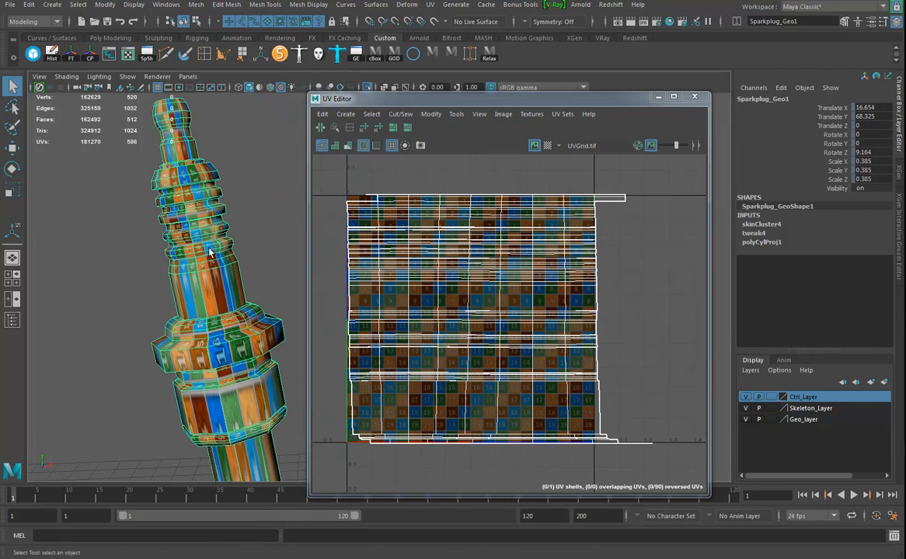
{"action": "left_click", "coordinate": [13, 230]}
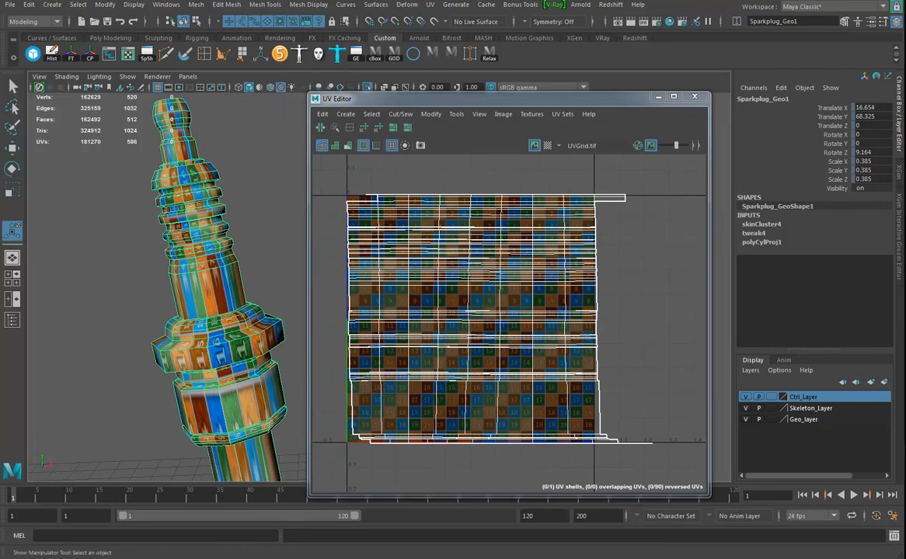
{"action": "left_click", "coordinate": [777, 242]}
{"action": "left_click_drag", "start_coordinate": [219, 346], "coordinate": [373, 300], "text": "alt"}
- Delete the spark plug's construction history and freeze its transformations
{"action": "right_click_drag", "start_coordinate": [231, 212], "coordinate": [256, 195]}
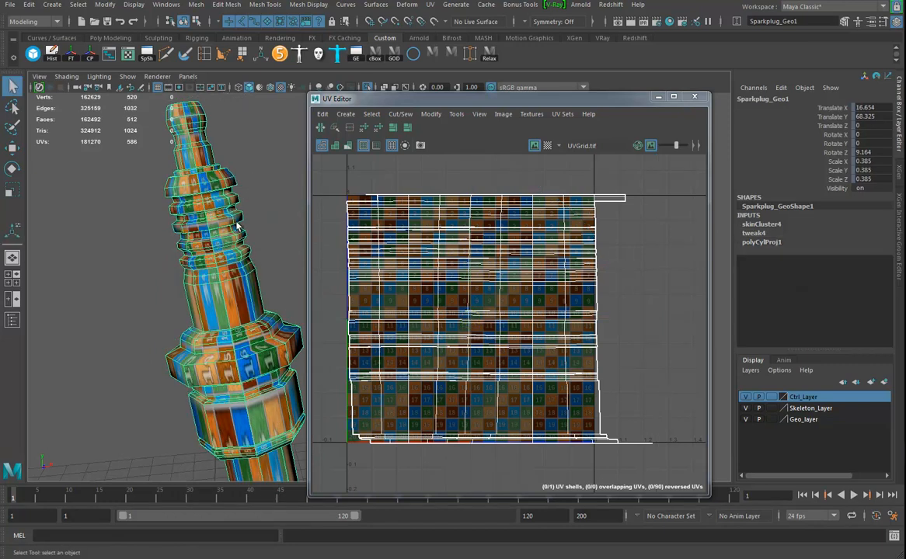
{"action": "key", "text": "alt+shift+d"}
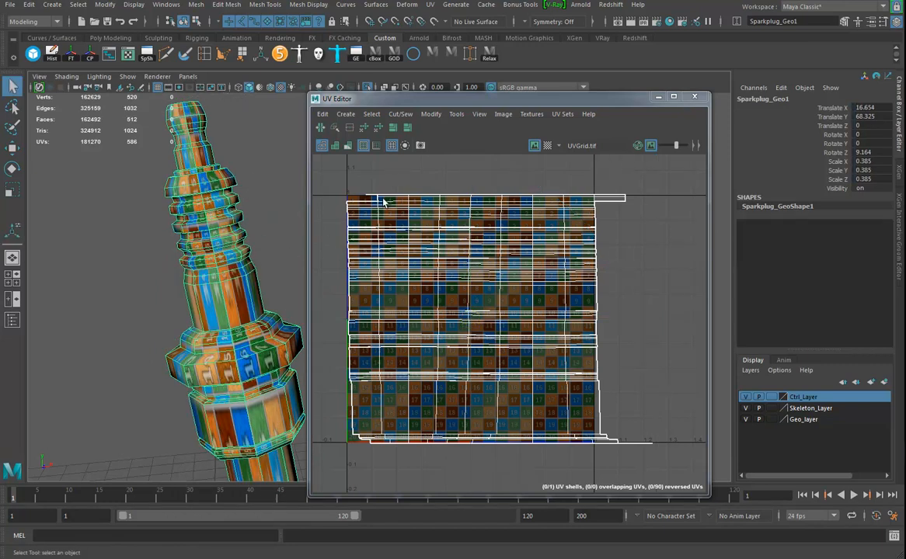
{"action": "left_click", "coordinate": [71, 53]}
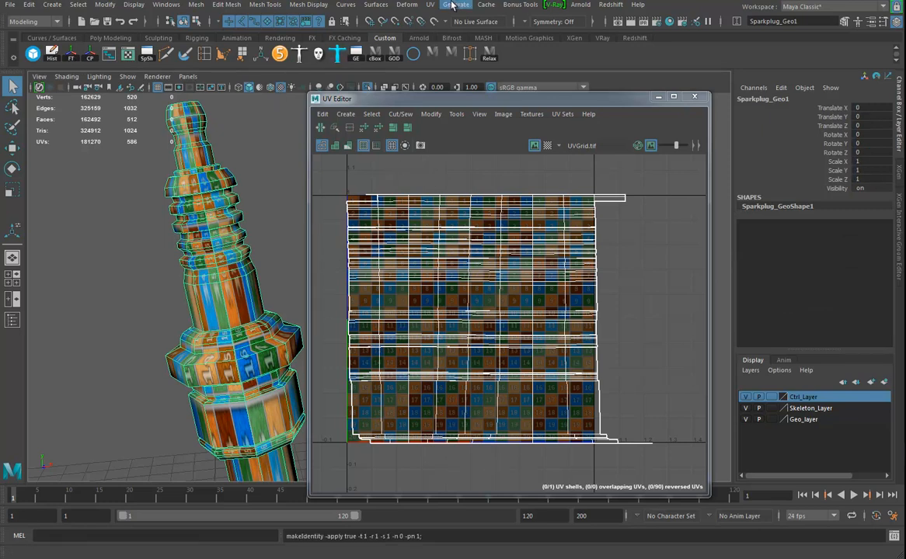
- Project cylindrical UVs onto the spark plug again and widen the horizontal sweep to about 321
{"action": "left_click", "coordinate": [432, 5]}
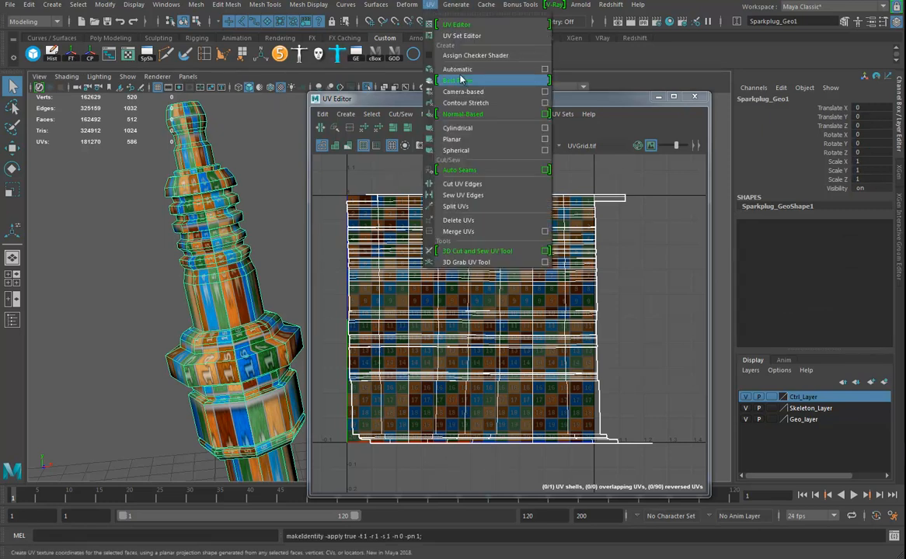
{"action": "left_click", "coordinate": [435, 117]}
{"action": "left_click_drag", "start_coordinate": [460, 105], "coordinate": [477, 97]}
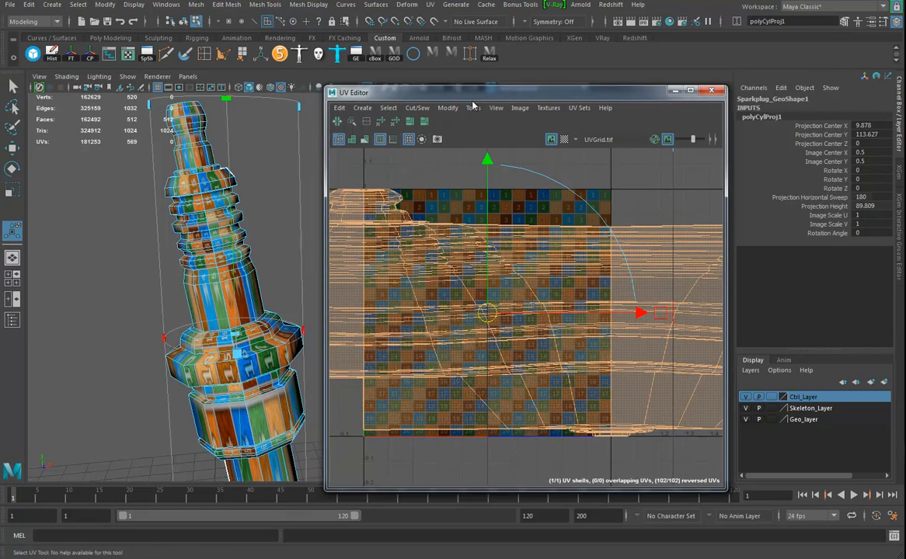
{"action": "left_click_drag", "start_coordinate": [273, 326], "coordinate": [158, 286], "text": "alt"}
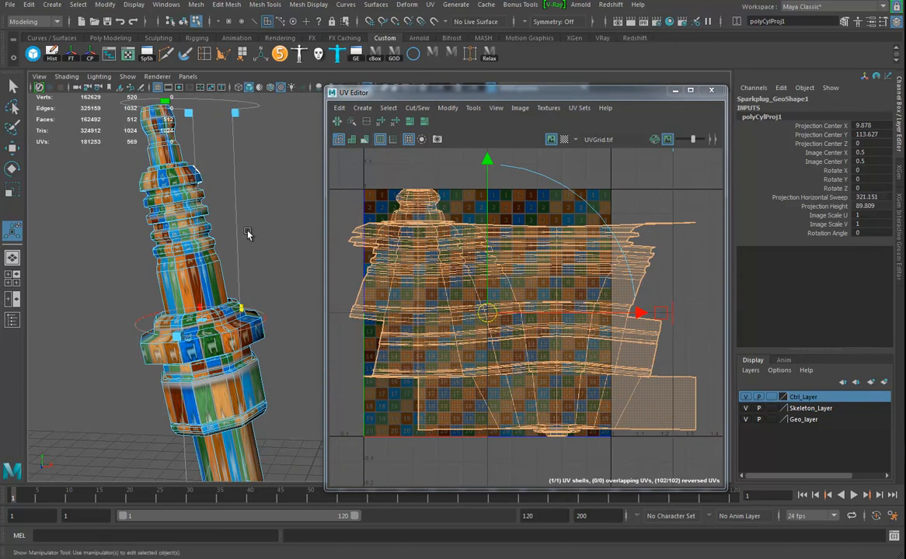
- Check the spark plug's UV sets and turn off creating a new UV set in the cylindrical mapping options
{"action": "left_click", "coordinate": [576, 108]}
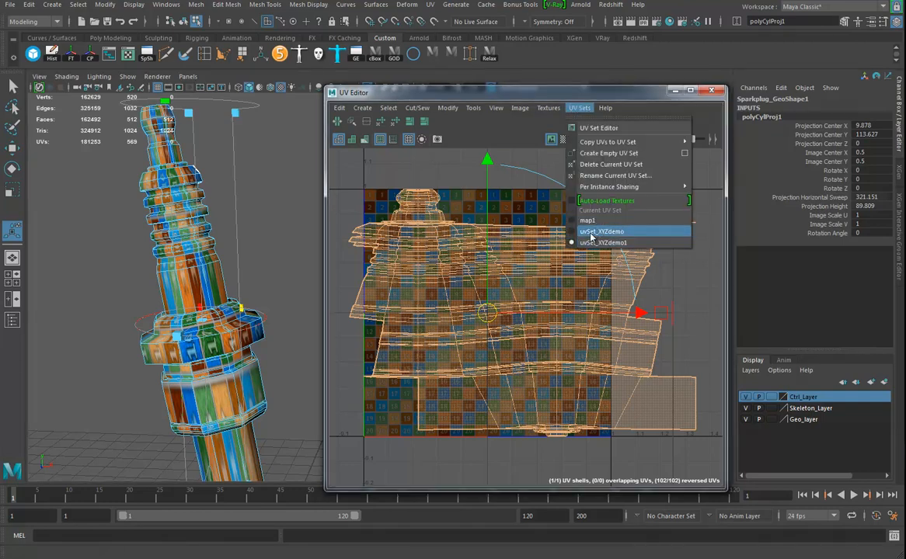
{"action": "left_click", "coordinate": [495, 108]}
{"action": "left_click", "coordinate": [432, 5]}
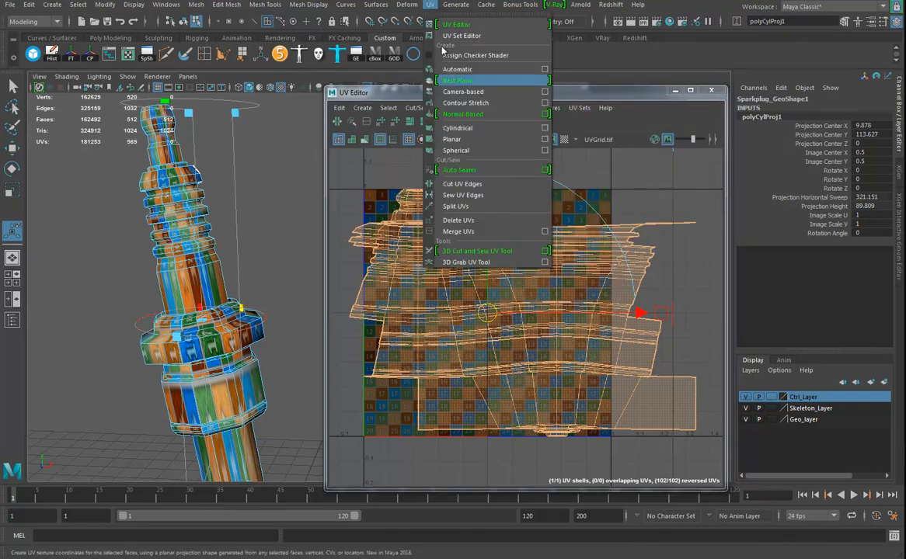
{"action": "left_click", "coordinate": [546, 127]}
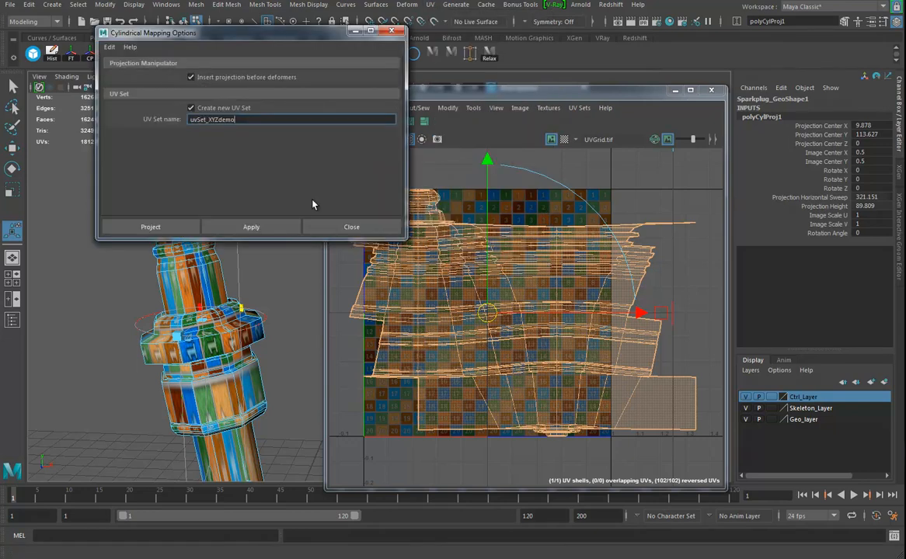
{"action": "left_click", "coordinate": [192, 108]}
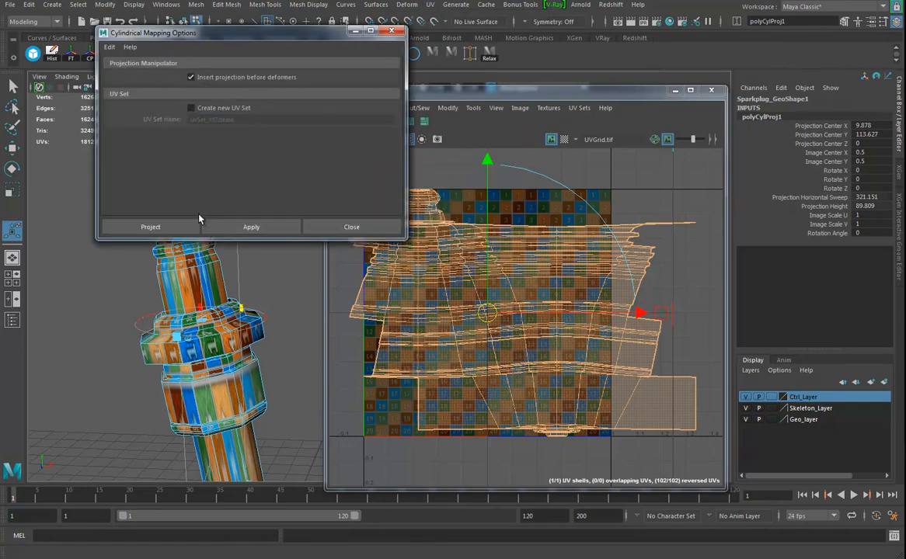
- Delete the spark plug's extra UV sets uvSet_XYZdemo1 and uvSet_XYZdemo, leaving map1
{"action": "right_click_drag", "start_coordinate": [161, 270], "coordinate": [198, 266]}
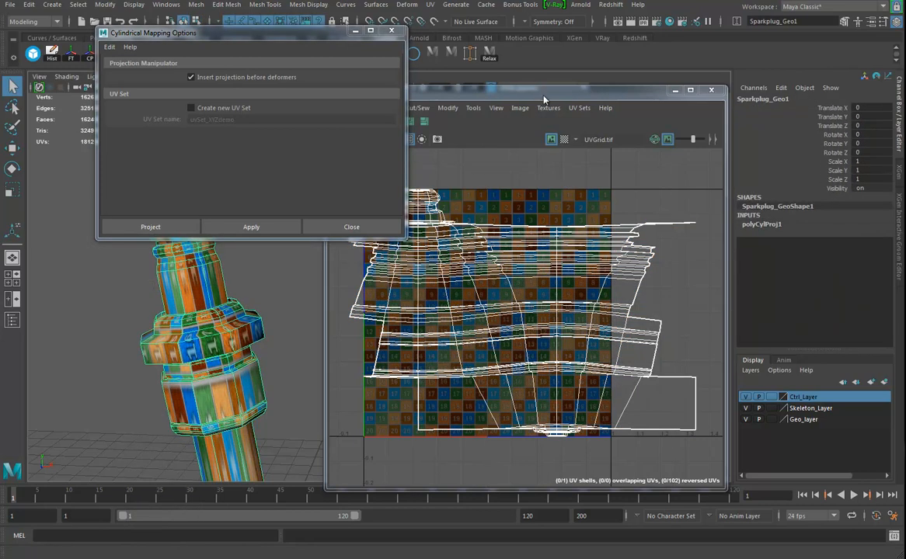
{"action": "left_click", "coordinate": [579, 108]}
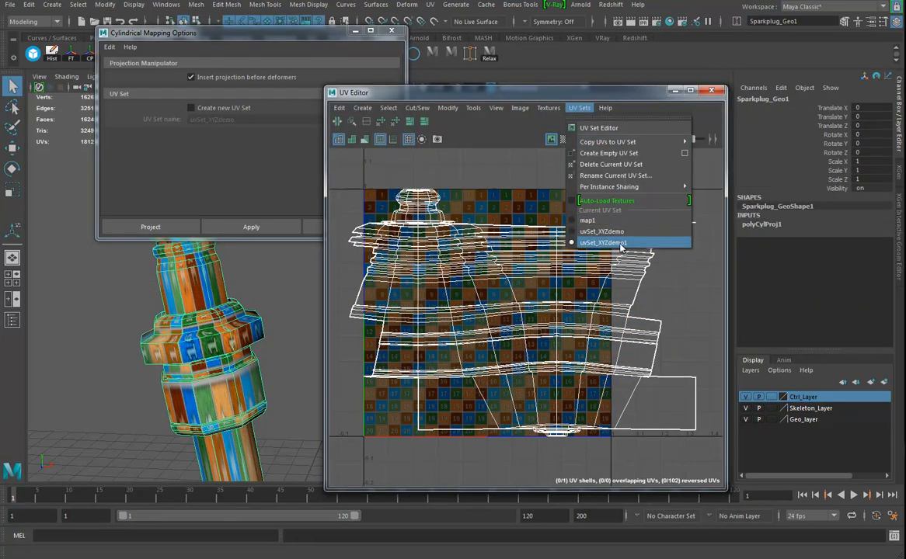
{"action": "left_click", "coordinate": [611, 166]}
{"action": "left_click", "coordinate": [579, 108]}
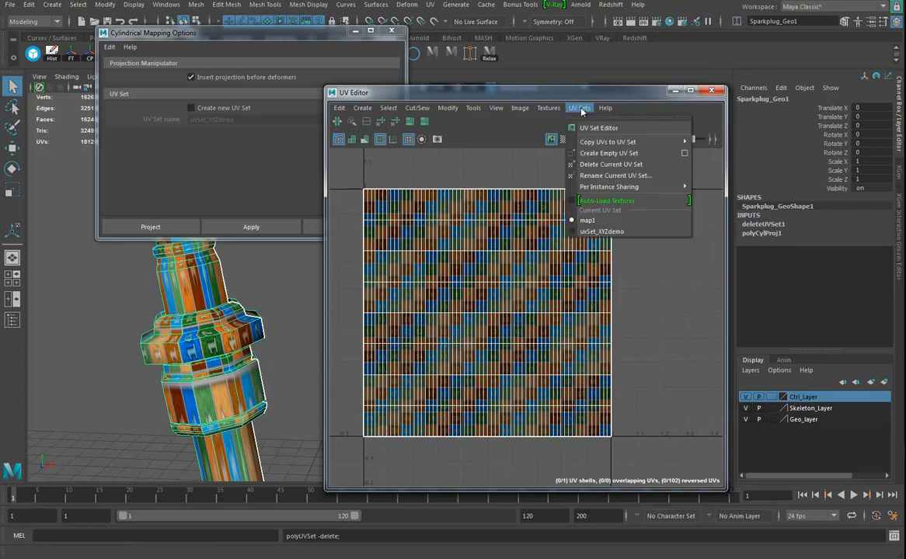
{"action": "left_click", "coordinate": [599, 232]}
{"action": "left_click", "coordinate": [579, 108]}
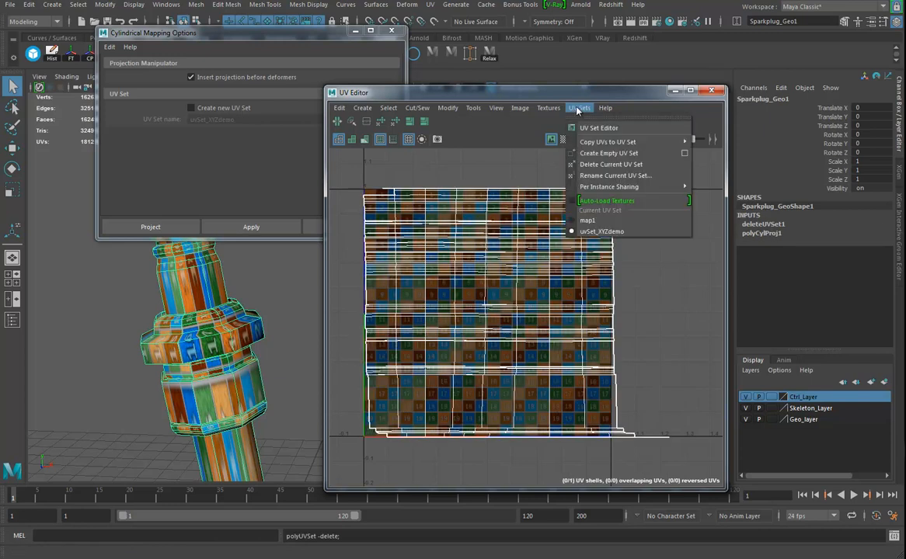
{"action": "left_click", "coordinate": [611, 165]}
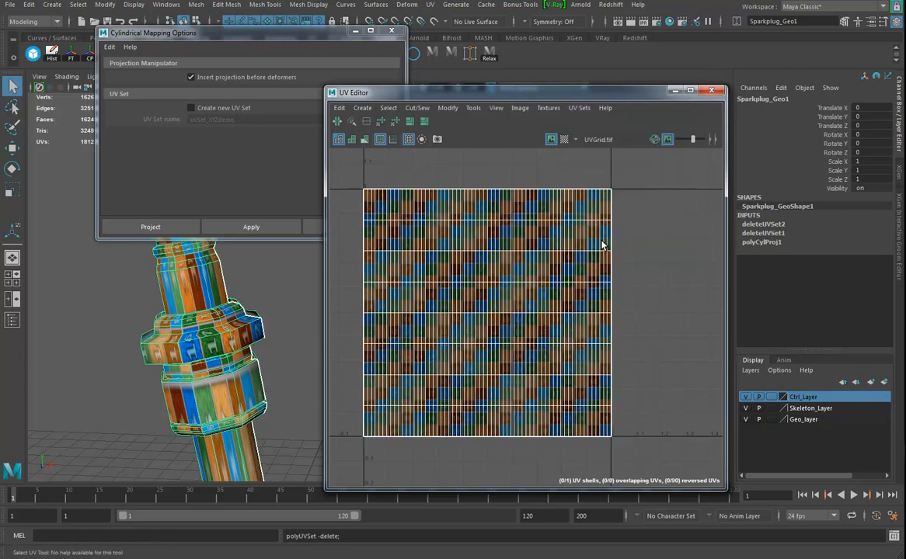
- Project cylindrical UVs onto the spark plug with a 360-degree horizontal sweep and no new UV set
{"action": "left_click", "coordinate": [169, 227]}
{"action": "right_click_drag", "start_coordinate": [273, 283], "coordinate": [194, 269], "text": "alt"}
{"action": "left_click_drag", "start_coordinate": [194, 269], "coordinate": [229, 256], "text": "alt"}
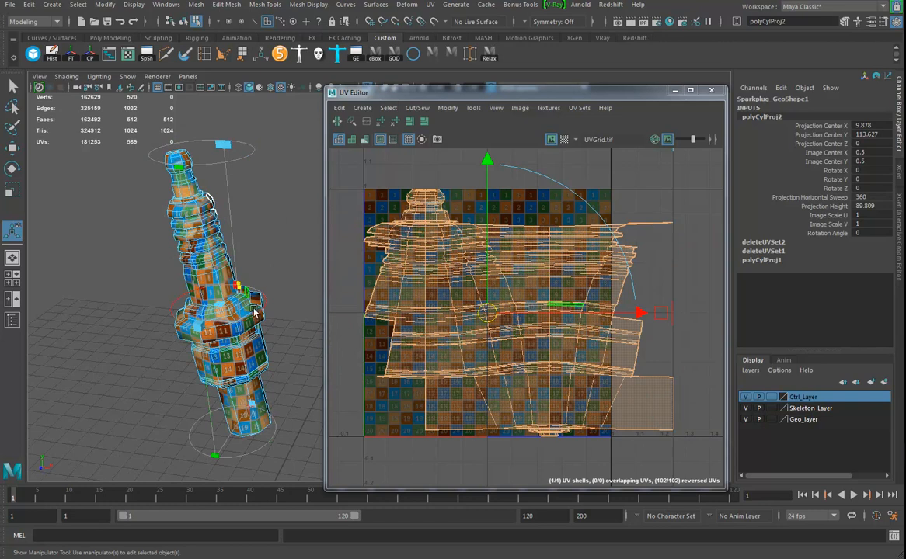
- Tilt the cylindrical projection to about 9.4 degrees around Z so it follows the spark plug's slanted axis
{"action": "left_click_drag", "start_coordinate": [245, 295], "coordinate": [258, 299]}
{"action": "key", "text": "ctrl+z"}
{"action": "left_click_drag", "start_coordinate": [258, 358], "coordinate": [250, 335], "text": "alt"}
{"action": "left_click_drag", "start_coordinate": [239, 435], "coordinate": [275, 307], "text": "alt"}
{"action": "left_click_drag", "start_coordinate": [260, 256], "coordinate": [273, 234]}
{"action": "left_click_drag", "start_coordinate": [199, 236], "coordinate": [269, 200], "text": "alt"}
{"action": "middle_click_drag", "start_coordinate": [628, 251], "coordinate": [601, 269], "text": "alt"}
{"action": "left_click_drag", "start_coordinate": [194, 211], "coordinate": [272, 249], "text": "alt"}
{"action": "middle_click_drag", "start_coordinate": [593, 243], "coordinate": [477, 254], "text": "alt"}
{"action": "left_click_drag", "start_coordinate": [221, 268], "coordinate": [231, 299], "text": "alt"}
- Make the projected UV shell narrower and taller, and scale it down to fit the height of the UV tile
{"action": "middle_click_drag", "start_coordinate": [509, 305], "coordinate": [658, 318], "text": "alt"}
{"action": "left_click_drag", "start_coordinate": [454, 182], "coordinate": [486, 62]}
{"action": "left_click_drag", "start_coordinate": [637, 352], "coordinate": [567, 353]}
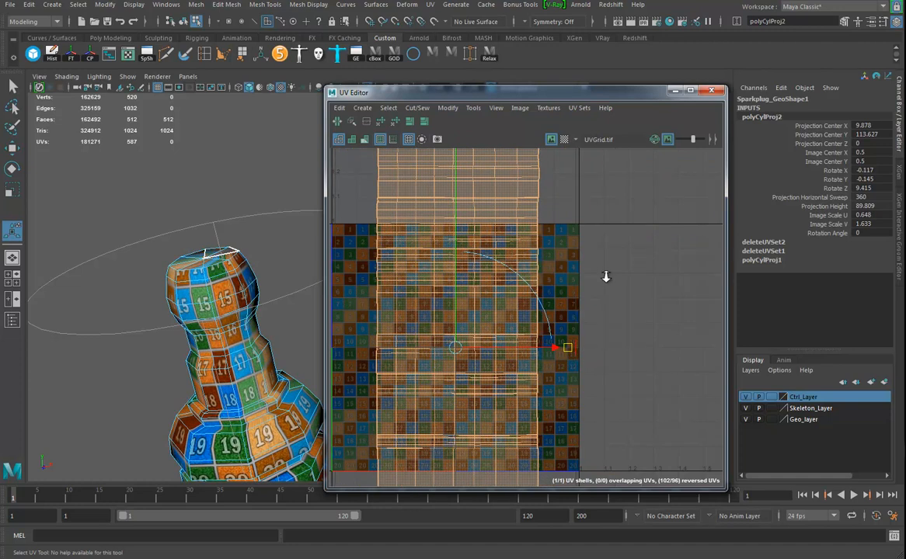
{"action": "scroll", "coordinate": [605, 280], "scroll_direction": "down", "scroll_amount": 2}
{"action": "scroll", "coordinate": [633, 331], "scroll_direction": "down", "scroll_amount": 1}
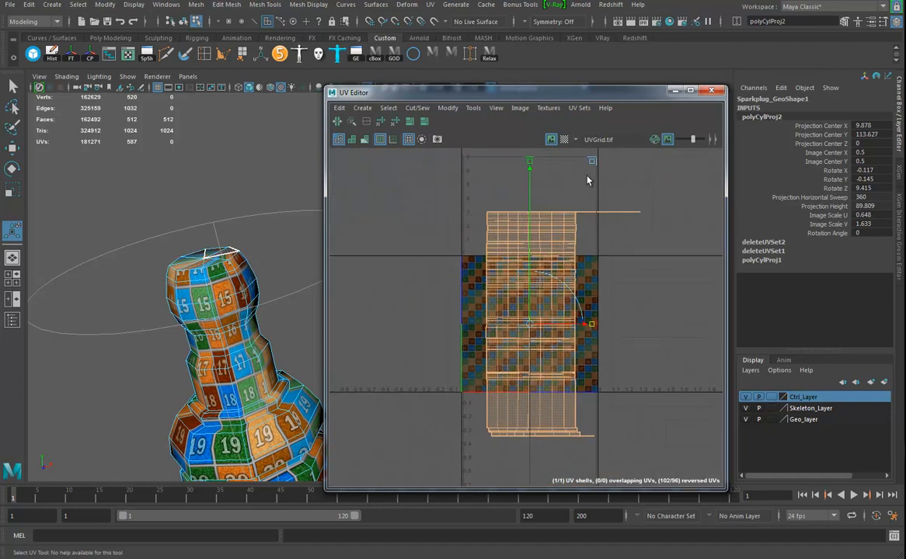
{"action": "left_click_drag", "start_coordinate": [595, 162], "coordinate": [553, 227]}
- Apply a camera-based UV projection to the eight faces capping the spark plug's upper end
{"action": "left_click_drag", "start_coordinate": [225, 334], "coordinate": [280, 342], "text": "alt"}
{"action": "mouse_move", "coordinate": [248, 301]}
{"action": "left_mouse_down", "text": "alt"}
{"action": "mouse_move", "coordinate": [273, 383]}
{"action": "mouse_move", "coordinate": [242, 308]}
{"action": "left_mouse_up", "text": "alt"}
{"action": "right_click_drag", "start_coordinate": [242, 308], "coordinate": [175, 261]}
{"action": "left_click_drag", "start_coordinate": [228, 293], "coordinate": [234, 299]}
{"action": "right_click_drag", "start_coordinate": [232, 273], "coordinate": [178, 275]}
{"action": "left_click", "coordinate": [219, 287]}
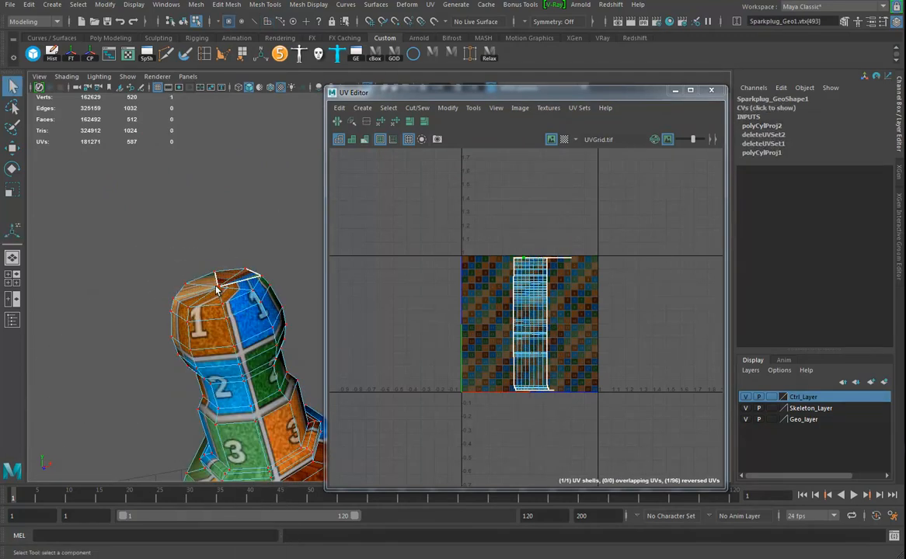
{"action": "right_click_drag", "start_coordinate": [208, 319], "coordinate": [299, 345], "text": "alt"}
{"action": "middle_click_drag", "start_coordinate": [187, 330], "coordinate": [292, 336], "text": "alt"}
{"action": "right_click_drag", "start_coordinate": [247, 336], "coordinate": [274, 346], "text": "alt"}
{"action": "left_click_drag", "start_coordinate": [274, 346], "coordinate": [241, 308], "text": "alt"}
{"action": "right_click_drag", "start_coordinate": [259, 309], "coordinate": [206, 334], "text": "alt"}
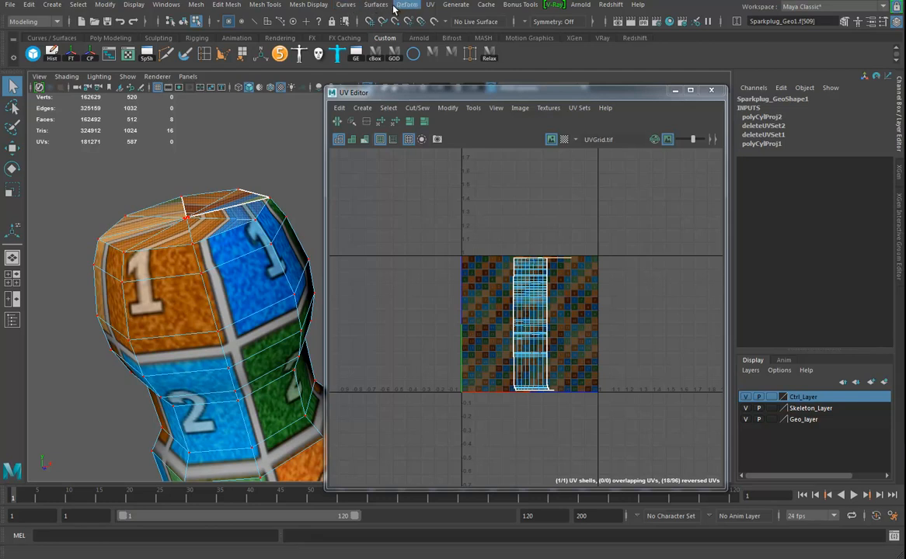
{"action": "left_click", "coordinate": [430, 5]}
{"action": "left_click", "coordinate": [476, 100]}
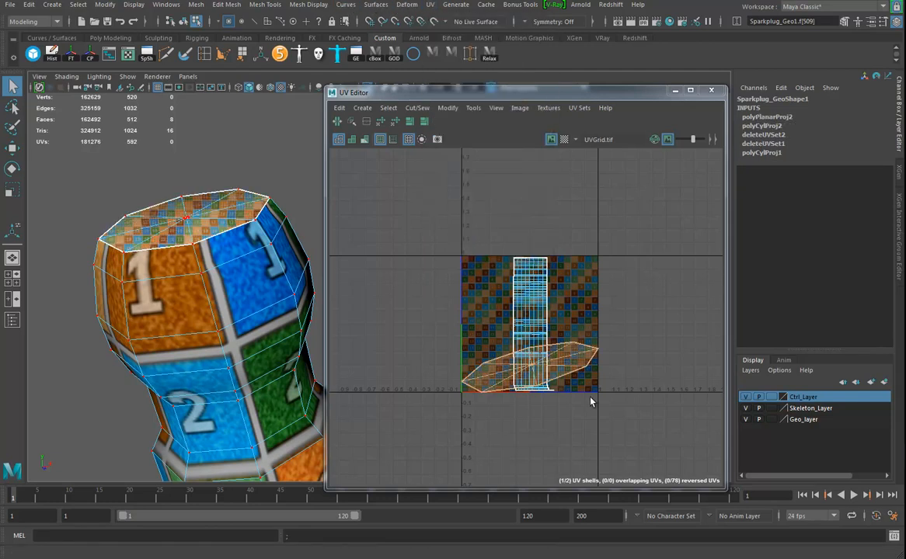
- Unfold the top cap's UV shell and move it off the body shell, beside the UV tile
{"action": "right_click_drag", "start_coordinate": [574, 374], "coordinate": [610, 367], "text": "ctrl"}
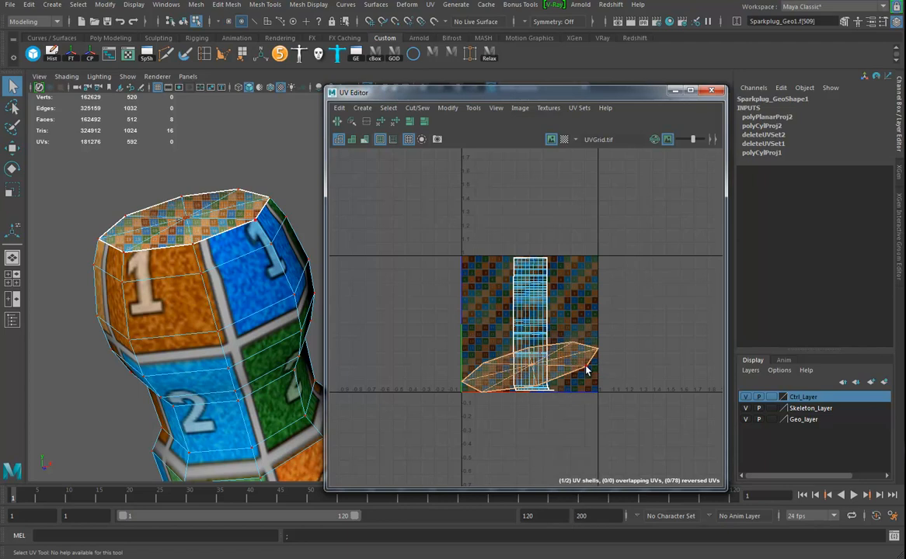
{"action": "left_click", "coordinate": [381, 122]}
{"action": "key", "text": "w"}
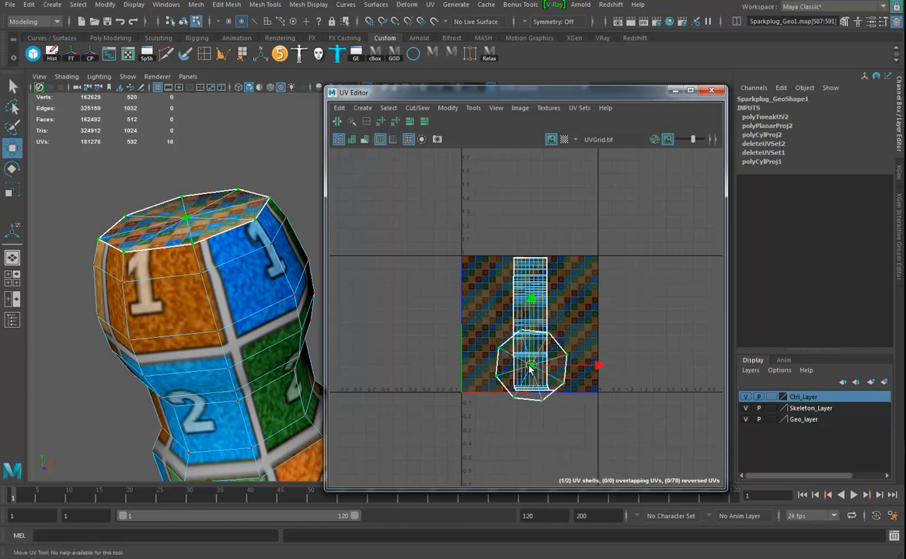
{"action": "left_click_drag", "start_coordinate": [532, 367], "coordinate": [630, 302]}
- Select the faces of the spark plug's lower end, including the flat cap and the small stepped tip
{"action": "middle_click_drag", "start_coordinate": [142, 262], "coordinate": [234, 272], "text": "alt"}
{"action": "right_click_drag", "start_coordinate": [235, 272], "coordinate": [237, 307]}
{"action": "left_click_drag", "start_coordinate": [236, 307], "coordinate": [59, 382], "text": "alt"}
{"action": "left_click_drag", "start_coordinate": [56, 259], "coordinate": [56, 259]}
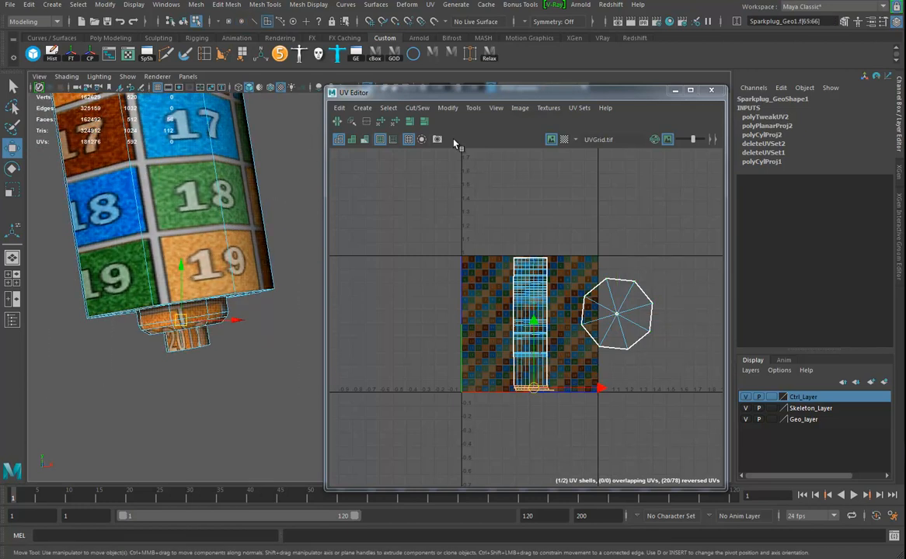
{"action": "left_click", "coordinate": [429, 6]}
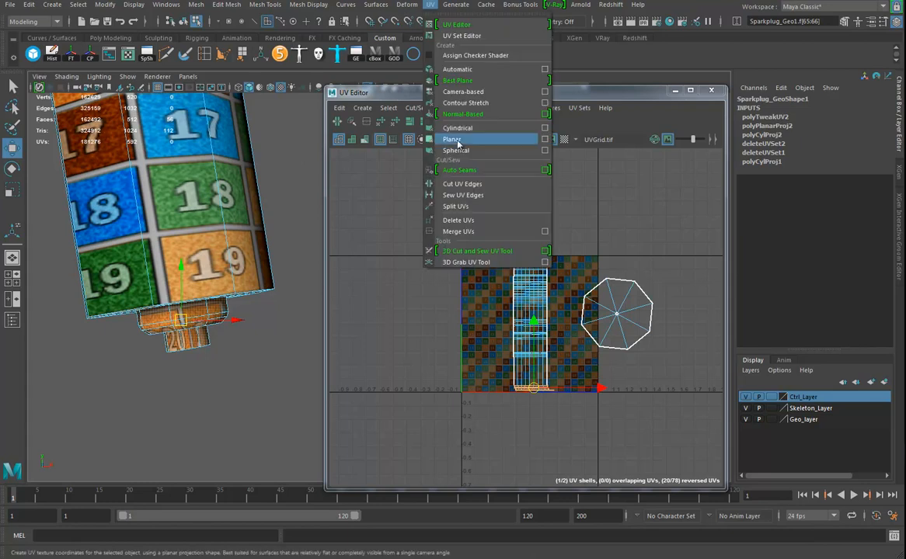
{"action": "left_click", "coordinate": [466, 103]}
{"action": "key", "text": "ctrl+z"}
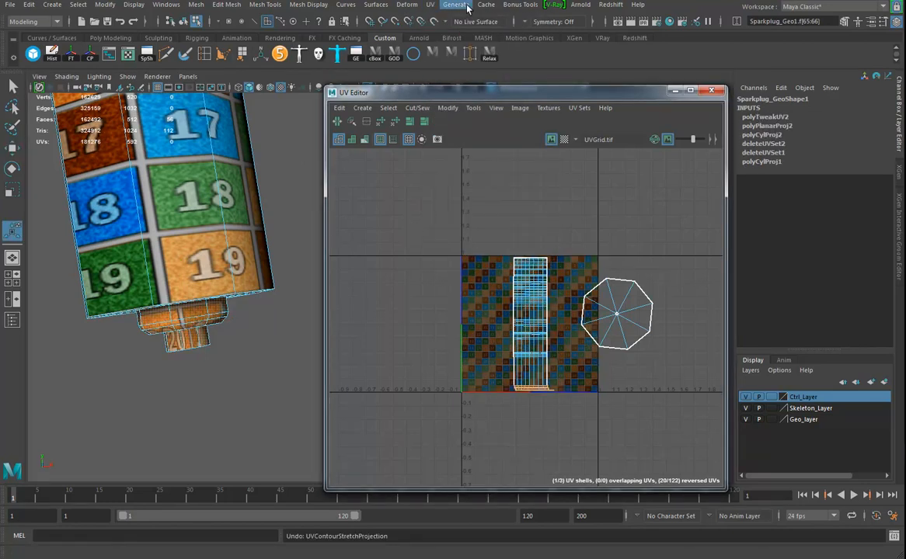
- Apply a camera-based UV projection to the selected lower end faces and unfold the resulting shell
{"action": "left_click", "coordinate": [429, 5]}
{"action": "left_click", "coordinate": [458, 101]}
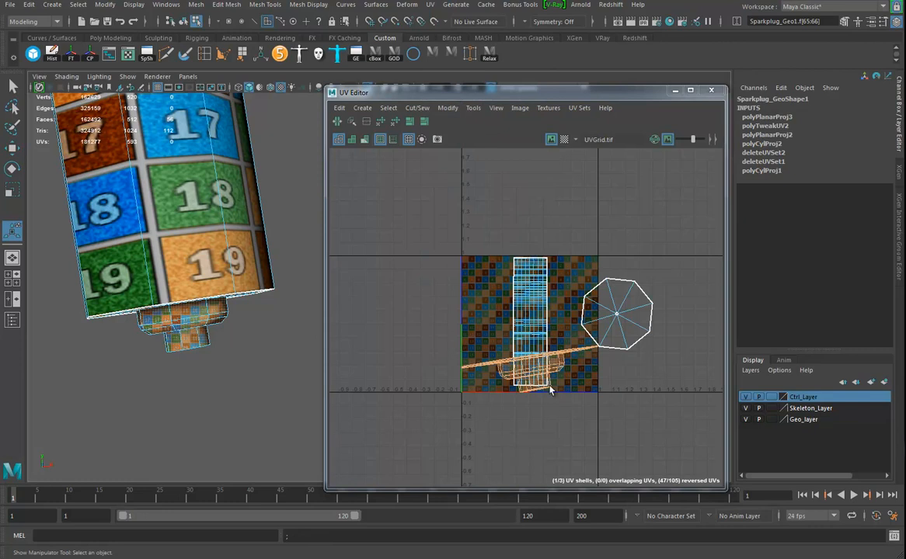
{"action": "left_click", "coordinate": [381, 121]}
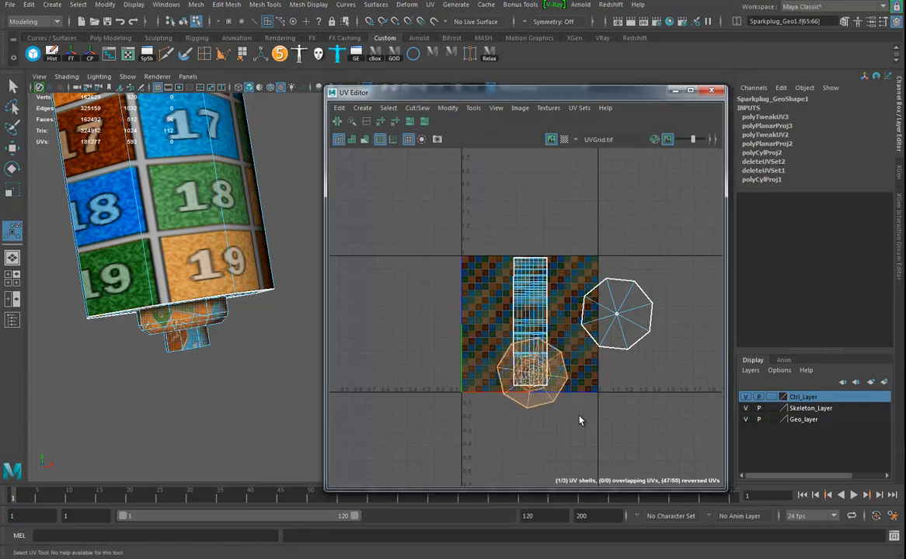
{"action": "left_click_drag", "start_coordinate": [251, 366], "coordinate": [550, 422], "text": "alt"}
- Select the lower end's UV shell and move it off the body shell, just below the top cap's shell
{"action": "right_click_drag", "start_coordinate": [546, 392], "coordinate": [579, 394]}
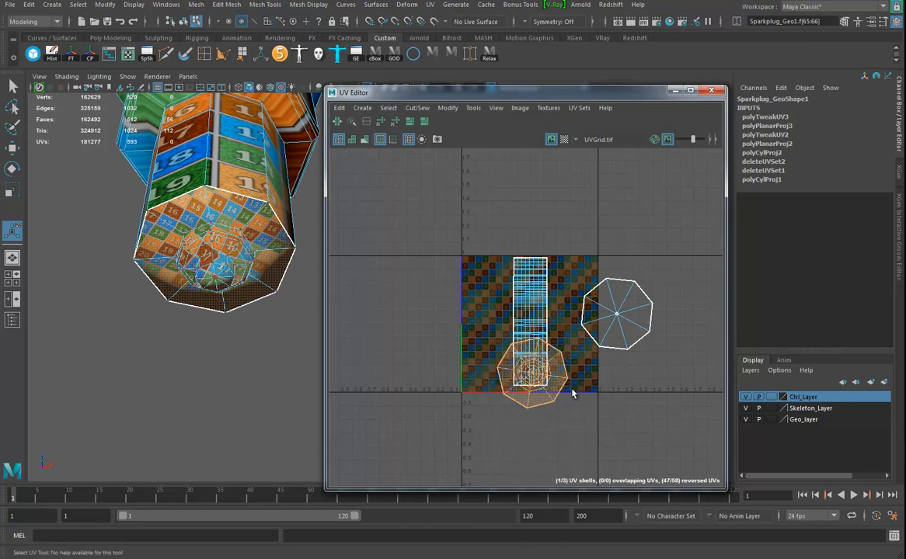
{"action": "key", "text": "w"}
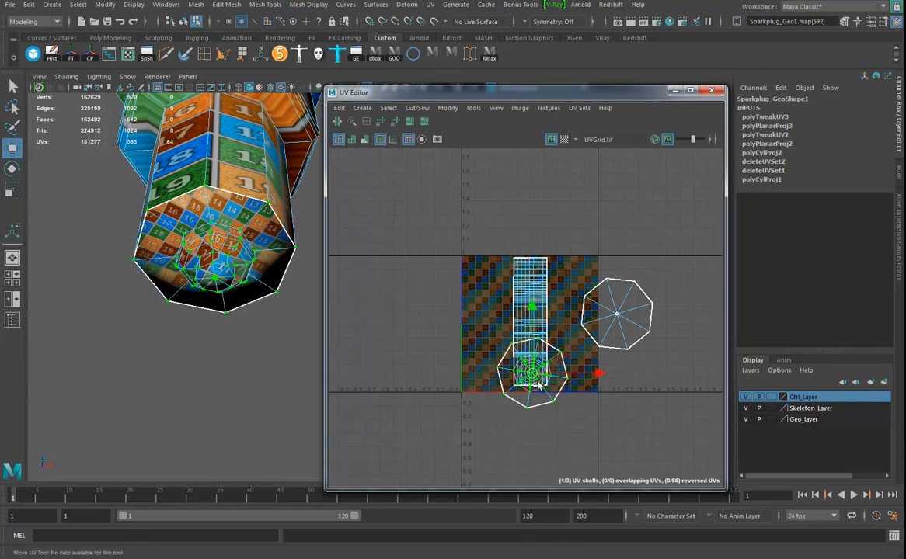
{"action": "left_click_drag", "start_coordinate": [544, 376], "coordinate": [651, 387]}
{"action": "left_click_drag", "start_coordinate": [222, 257], "coordinate": [215, 225], "text": "alt"}
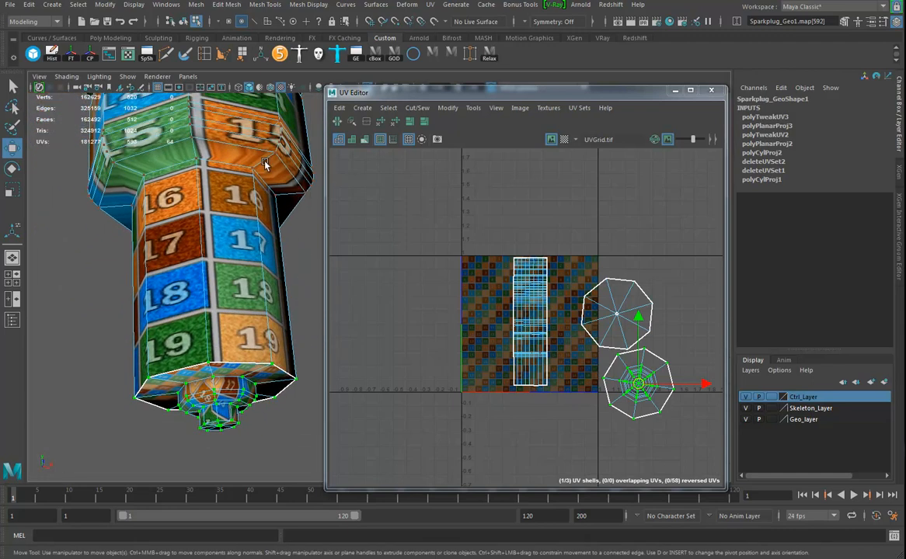
- Shift the lowest UV rows of the body shell slightly down to even out the checker pattern
{"action": "scroll", "coordinate": [519, 414], "scroll_direction": "up", "scroll_amount": 5}
{"action": "left_click_drag", "start_coordinate": [418, 401], "coordinate": [648, 356]}
{"action": "right_click_drag", "start_coordinate": [556, 340], "coordinate": [607, 314], "text": "ctrl"}
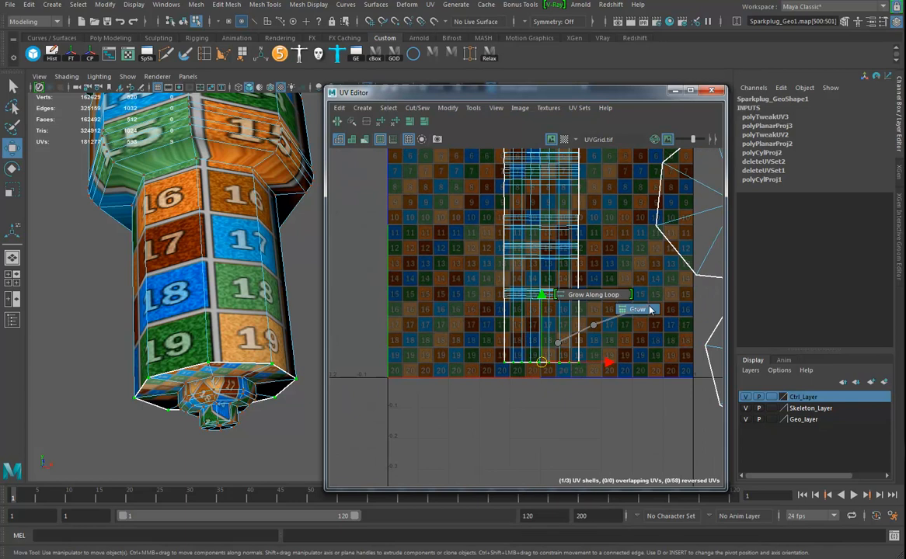
{"action": "left_click_drag", "start_coordinate": [541, 265], "coordinate": [541, 273]}
{"action": "left_click_drag", "start_coordinate": [253, 309], "coordinate": [214, 277], "text": "alt"}
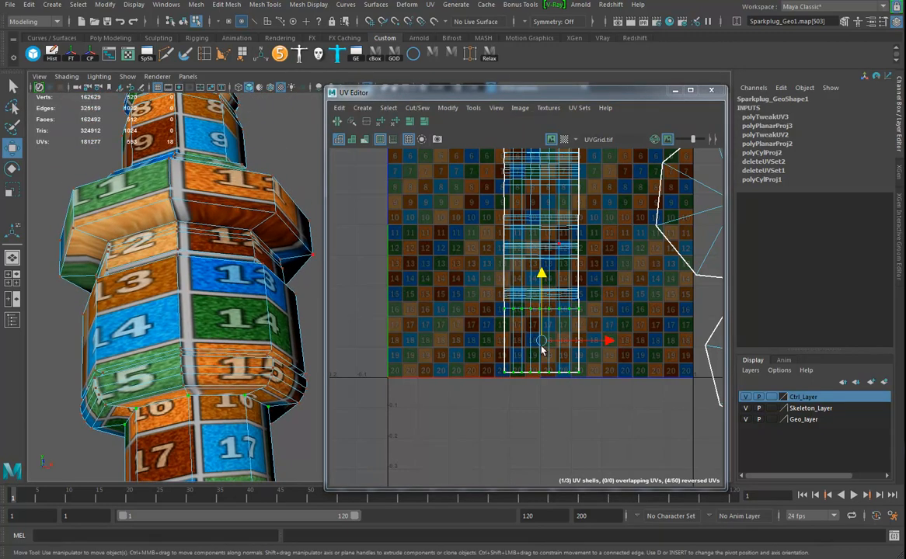
- Grow the UV selection further up the body shell, move those rows down and return to whole-object selection
{"action": "right_click_drag", "start_coordinate": [536, 325], "coordinate": [583, 316], "text": "shift"}
{"action": "right_click_drag", "start_coordinate": [643, 295], "coordinate": [641, 298], "text": "shift"}
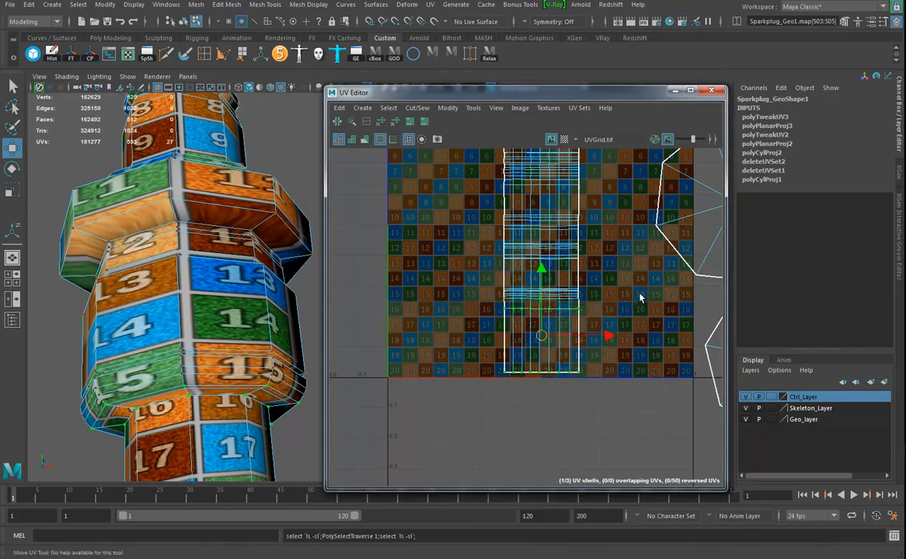
{"action": "key", "text": "w"}
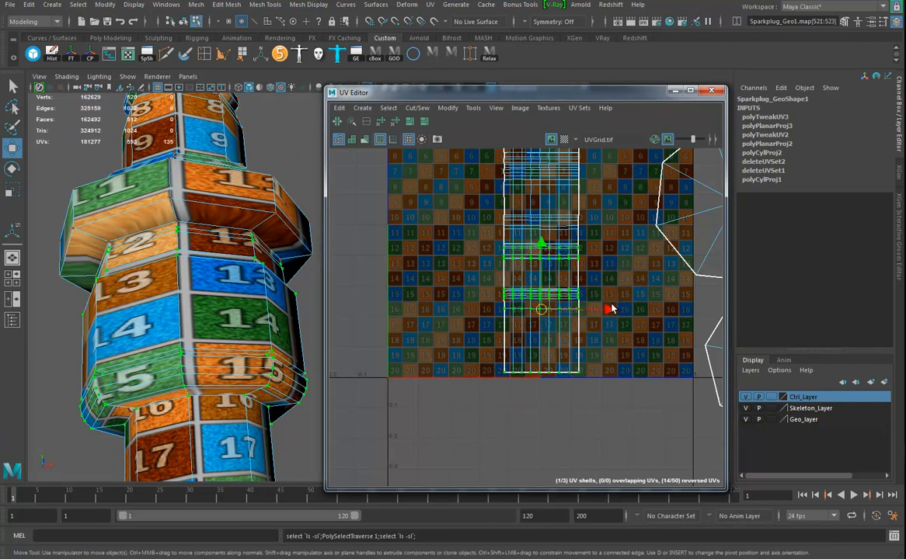
{"action": "left_click_drag", "start_coordinate": [540, 242], "coordinate": [541, 255]}
{"action": "left_click_drag", "start_coordinate": [206, 220], "coordinate": [145, 258], "text": "alt"}
{"action": "right_click_drag", "start_coordinate": [165, 194], "coordinate": [211, 159]}
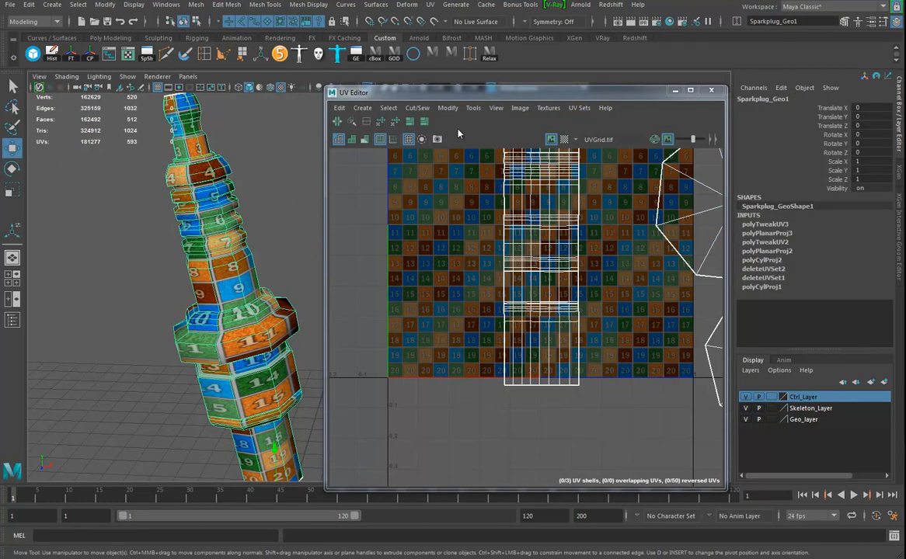
- Lay out the spark plug's UV shells and close the UV Editor
{"action": "right_click_drag", "start_coordinate": [641, 284], "coordinate": [331, 271], "text": "alt"}
{"action": "middle_click_drag", "start_coordinate": [497, 281], "coordinate": [344, 299], "text": "alt"}
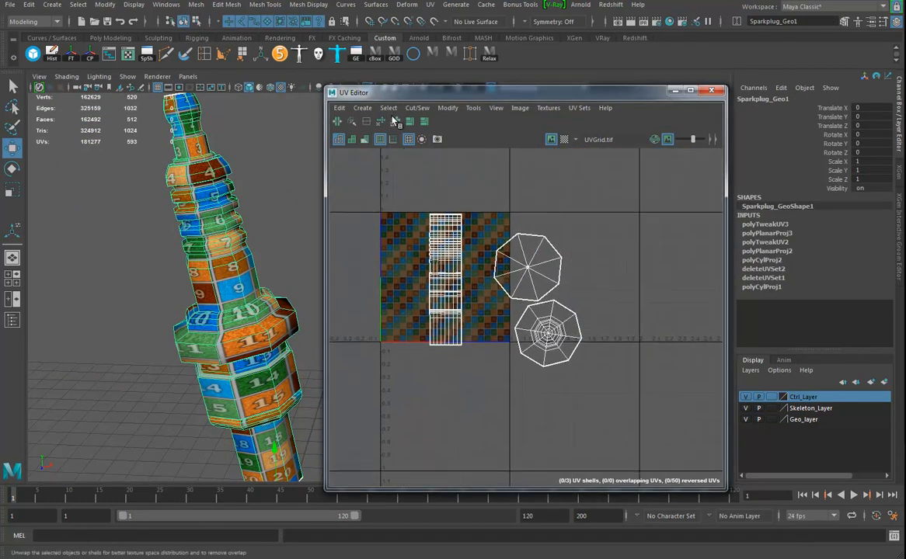
{"action": "left_click", "coordinate": [420, 122]}
{"action": "left_click_drag", "start_coordinate": [223, 316], "coordinate": [273, 247], "text": "alt"}
{"action": "left_click", "coordinate": [712, 90]}
{"action": "left_click_drag", "start_coordinate": [556, 348], "coordinate": [392, 289], "text": "alt"}
{"action": "left_click", "coordinate": [29, 4]}
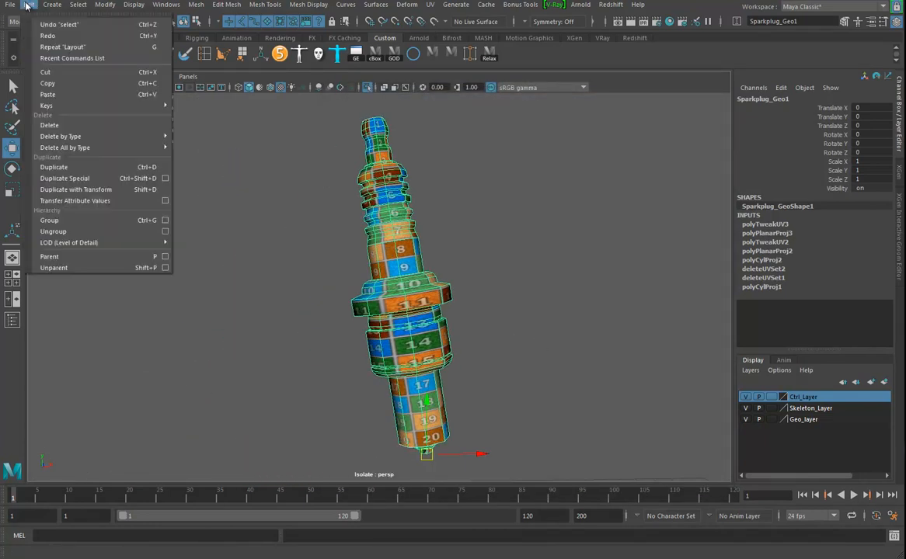
{"action": "mouse_move", "coordinate": [125, 136]}
{"action": "left_click", "coordinate": [253, 158]}
{"action": "left_click_drag", "start_coordinate": [371, 287], "coordinate": [502, 365], "text": "alt"}
{"action": "key", "text": "ctrl+z"}
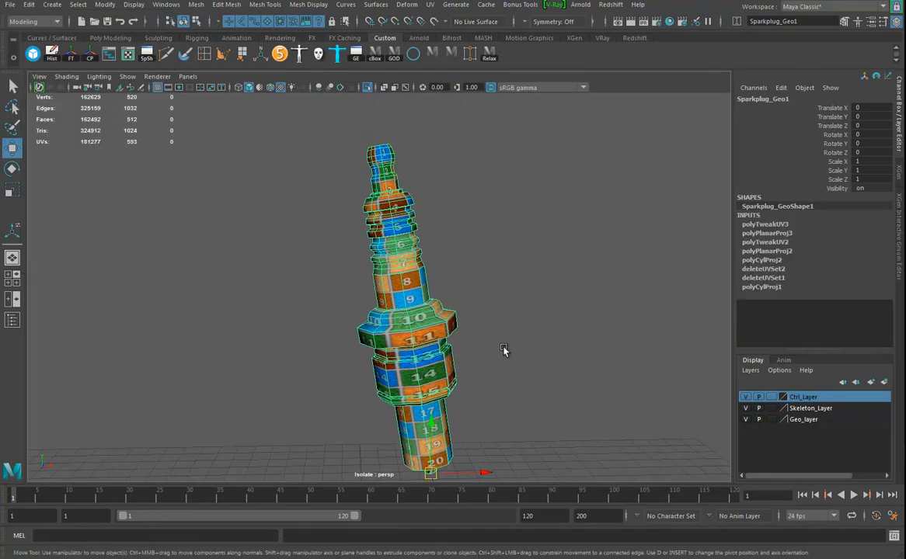
- End the spark plug's isolated view and transfer its attributes to the spark plug in the middle arm segment
{"action": "right_click_drag", "start_coordinate": [573, 326], "coordinate": [423, 311], "text": "alt"}
{"action": "left_click", "coordinate": [367, 88]}
{"action": "right_click_drag", "start_coordinate": [514, 281], "coordinate": [444, 310], "text": "alt"}
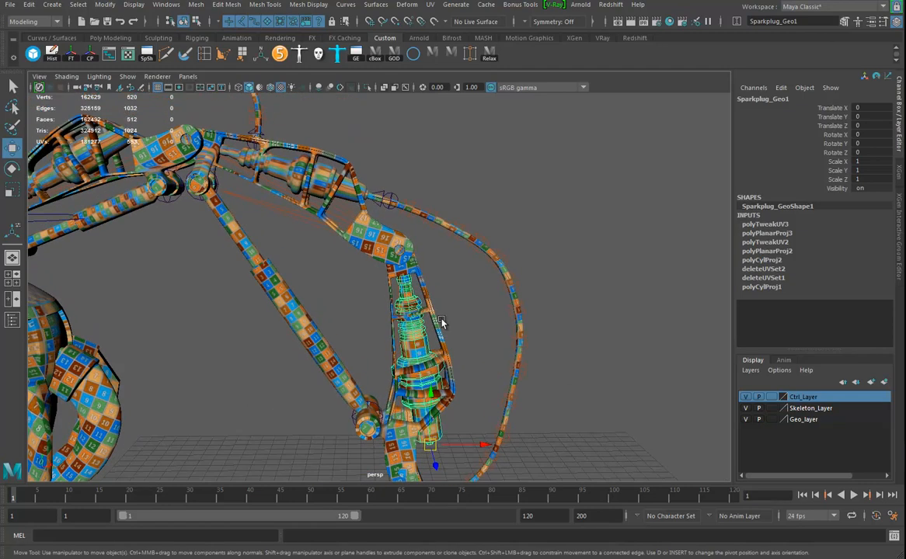
{"action": "left_click", "coordinate": [300, 166]}
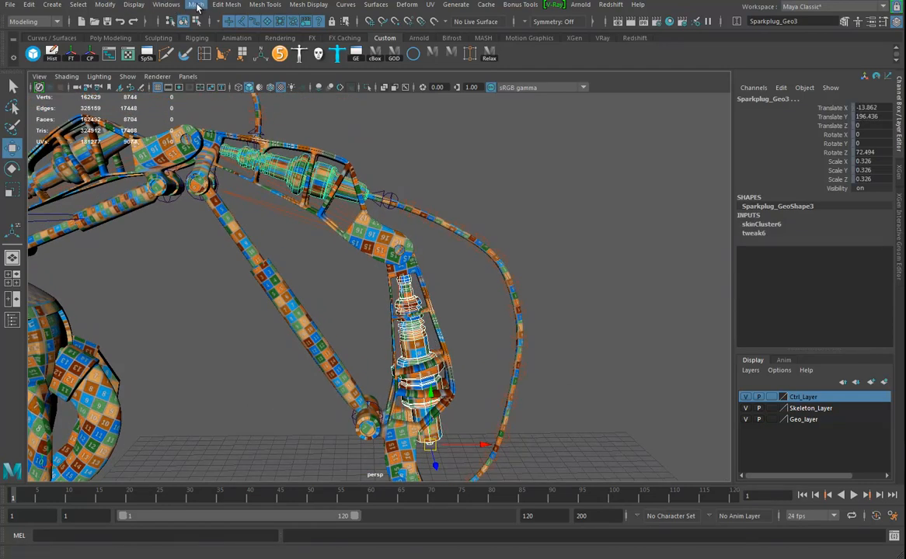
{"action": "left_click", "coordinate": [197, 5]}
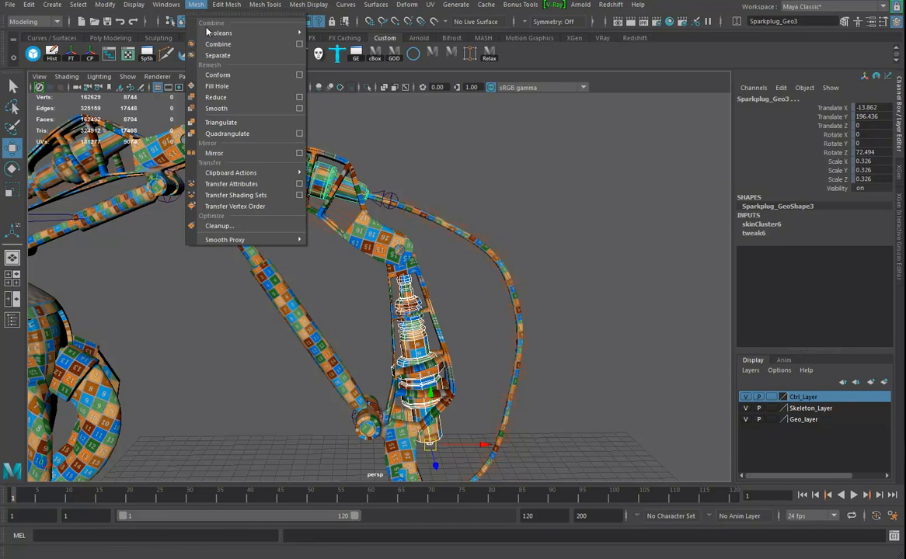
{"action": "left_click", "coordinate": [239, 184]}
{"action": "left_click_drag", "start_coordinate": [372, 299], "coordinate": [467, 319], "text": "alt"}
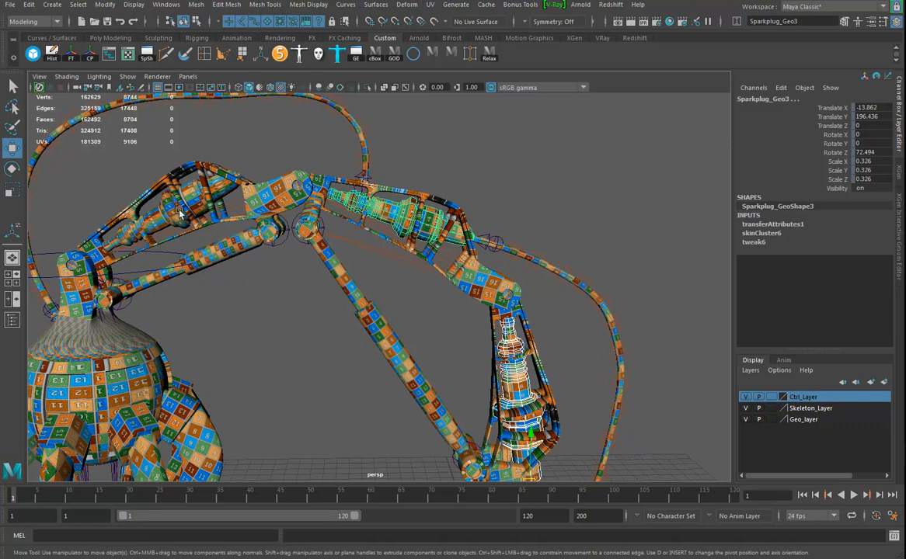
- Transfer the attributes to the spark plug in the arm segment nearest the base
{"action": "left_click", "coordinate": [184, 220], "text": "shift"}
{"action": "left_click", "coordinate": [197, 6]}
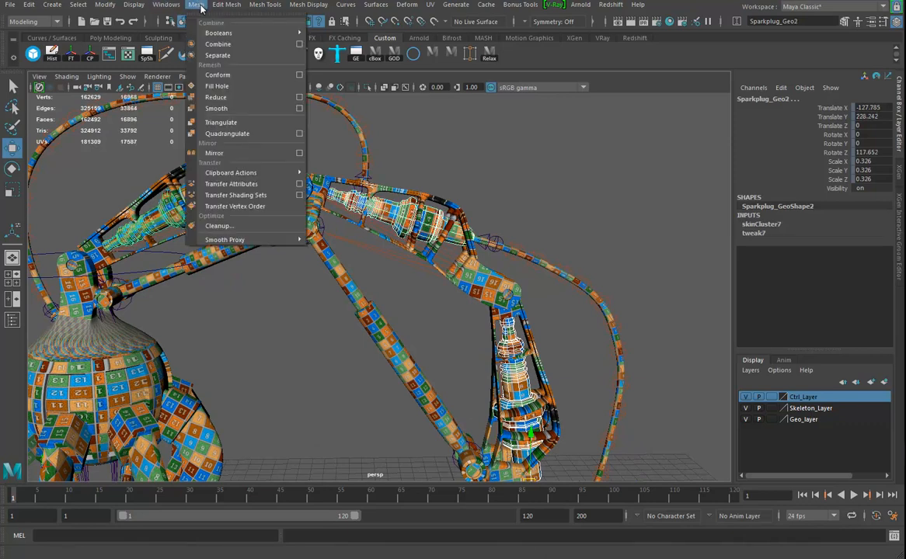
{"action": "left_click", "coordinate": [216, 174]}
{"action": "left_click_drag", "start_coordinate": [249, 316], "coordinate": [439, 236], "text": "alt"}
- Delete the non-deformer history of the selected spark plugs
{"action": "left_click", "coordinate": [28, 5]}
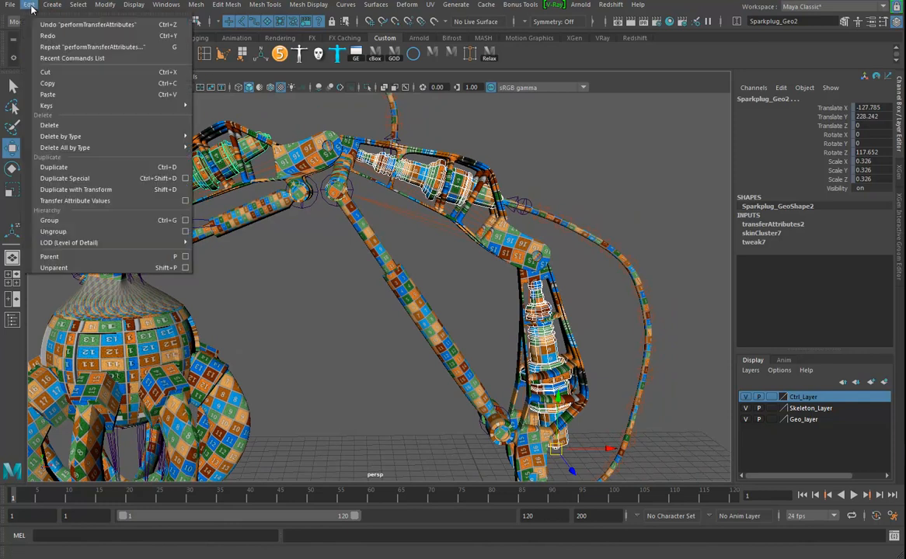
{"action": "mouse_move", "coordinate": [78, 137]}
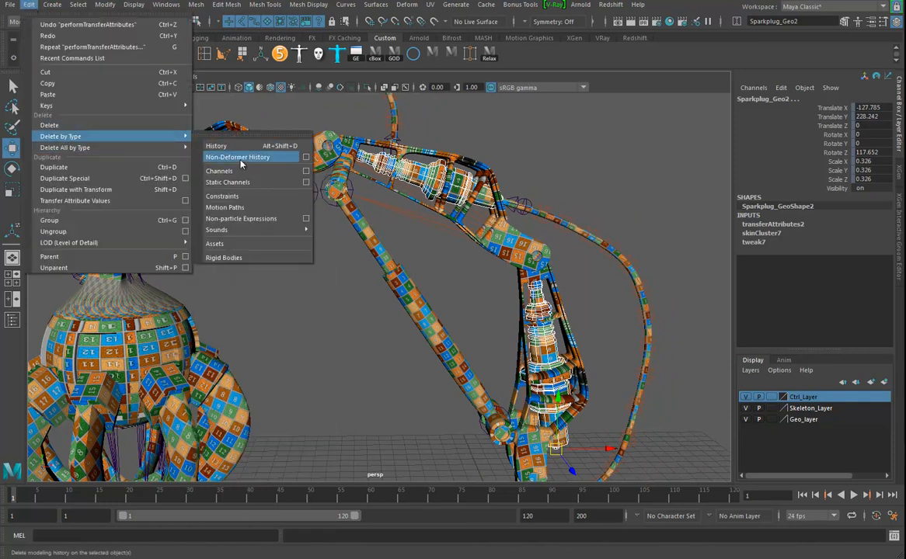
{"action": "left_click", "coordinate": [240, 158]}
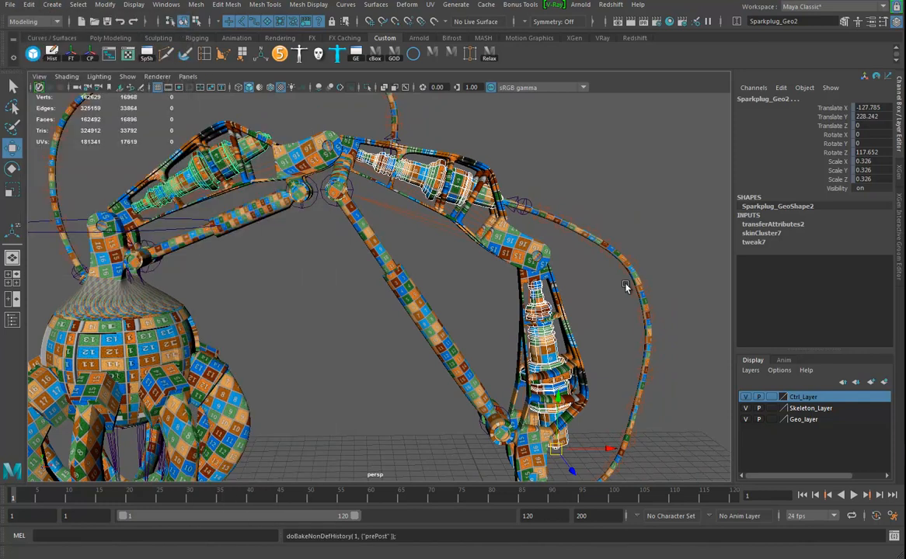
{"action": "mouse_move", "coordinate": [564, 335]}
{"action": "left_mouse_down", "text": "alt"}
{"action": "mouse_move", "coordinate": [436, 313]}
{"action": "mouse_move", "coordinate": [563, 342]}
{"action": "left_mouse_up", "text": "alt"}
- Switch to the Rigging menu set and bind the outer arm segment's spark plug to joint3
{"action": "left_click", "coordinate": [508, 308]}
{"action": "left_click", "coordinate": [498, 332], "text": "shift"}
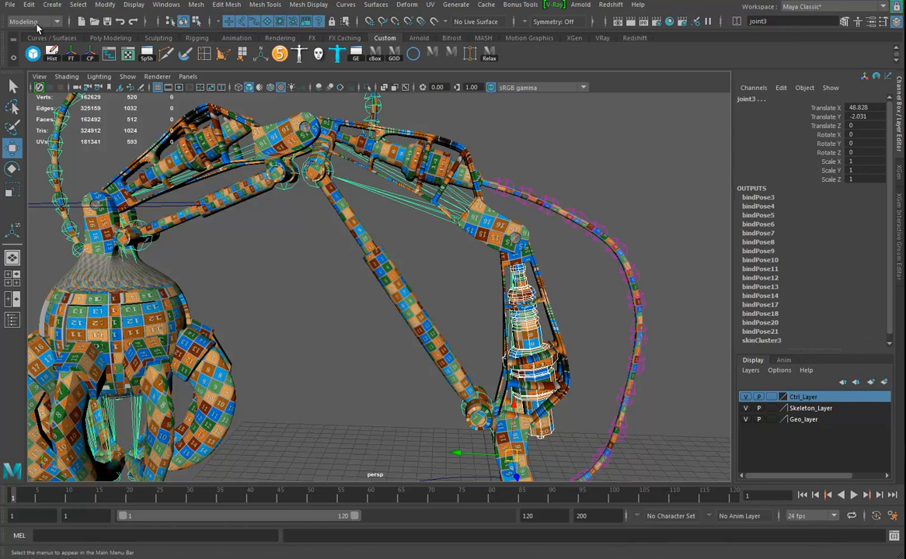
{"action": "left_click", "coordinate": [36, 22]}
{"action": "left_click", "coordinate": [38, 47]}
{"action": "left_click", "coordinate": [229, 5]}
{"action": "left_click", "coordinate": [244, 34]}
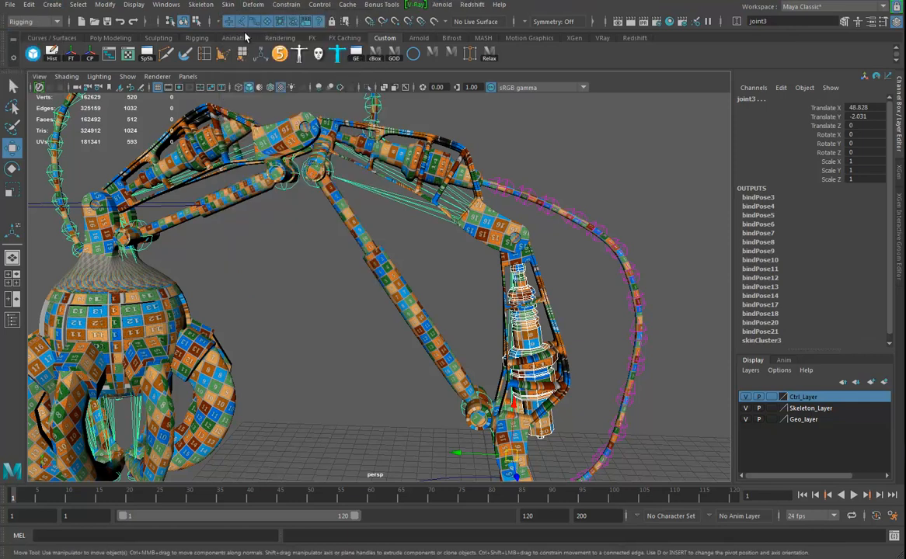
- Bind the middle arm segment's spark plug to joint4 and the claw-end segment's spark plug to joint5
{"action": "left_click", "coordinate": [440, 161]}
{"action": "left_click", "coordinate": [420, 173], "text": "shift"}
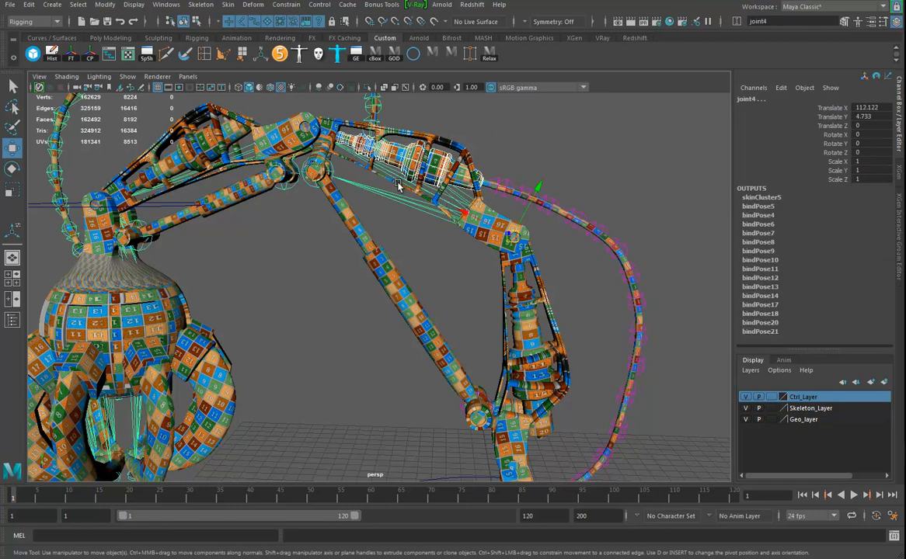
{"action": "key", "text": "g"}
{"action": "left_click", "coordinate": [176, 153]}
{"action": "left_click", "coordinate": [216, 195], "text": "shift"}
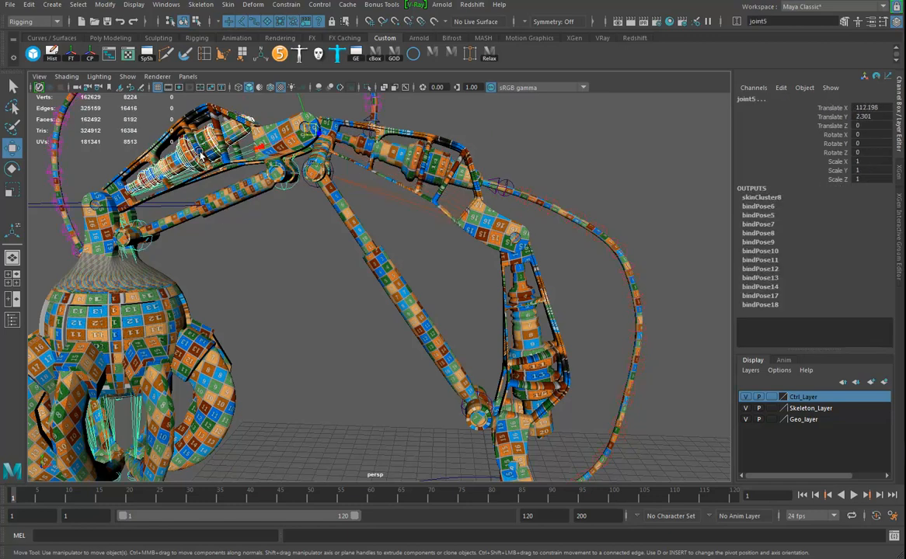
{"action": "key", "text": "g"}
- Select the arm segment mesh nearest the base and isolate it in the viewport
{"action": "right_click_drag", "start_coordinate": [492, 273], "coordinate": [287, 283], "text": "alt"}
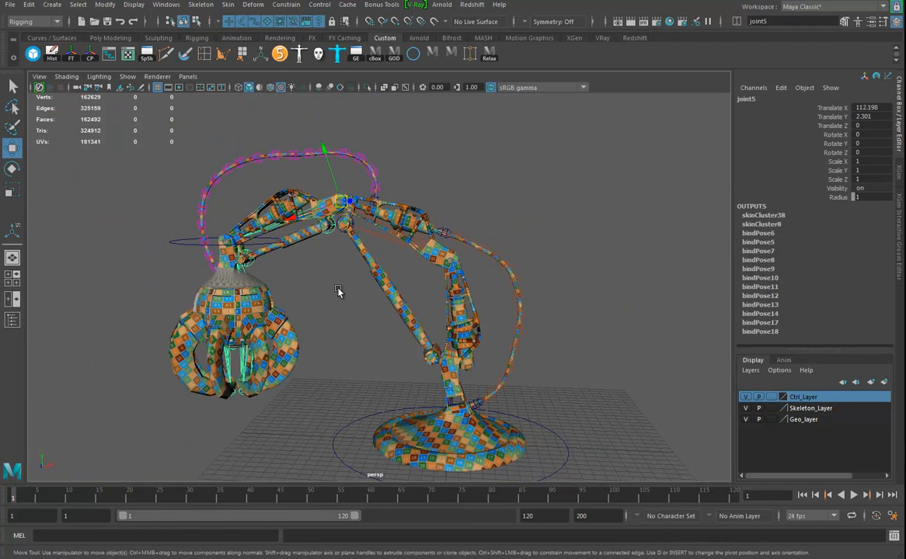
{"action": "left_click_drag", "start_coordinate": [288, 282], "coordinate": [403, 265], "text": "alt"}
{"action": "left_click_drag", "start_coordinate": [569, 295], "coordinate": [598, 289], "text": "alt"}
{"action": "right_click_drag", "start_coordinate": [598, 289], "coordinate": [662, 287], "text": "alt"}
{"action": "left_click_drag", "start_coordinate": [582, 291], "coordinate": [514, 304], "text": "alt"}
{"action": "middle_click_drag", "start_coordinate": [513, 305], "coordinate": [519, 306], "text": "alt"}
{"action": "left_click_drag", "start_coordinate": [519, 308], "coordinate": [553, 316], "text": "alt"}
{"action": "left_click", "coordinate": [511, 248]}
{"action": "left_click_drag", "start_coordinate": [538, 265], "coordinate": [536, 305], "text": "alt"}
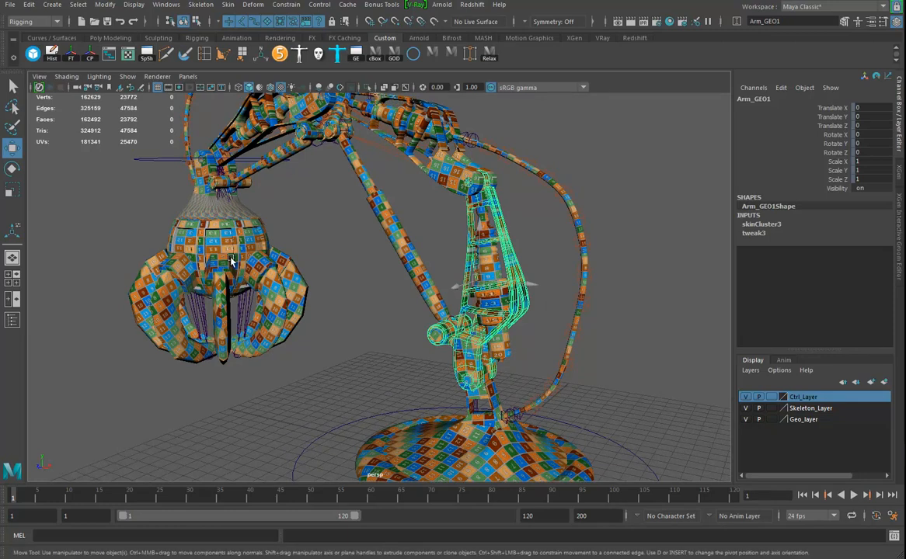
{"action": "left_click_drag", "start_coordinate": [225, 200], "coordinate": [317, 244], "text": "alt"}
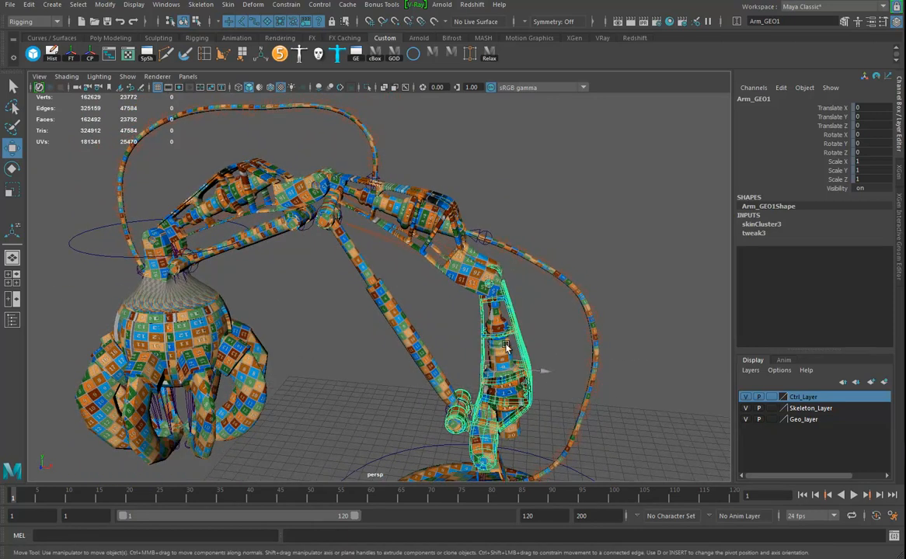
{"action": "scroll", "coordinate": [510, 369], "scroll_direction": "up", "scroll_amount": 5}
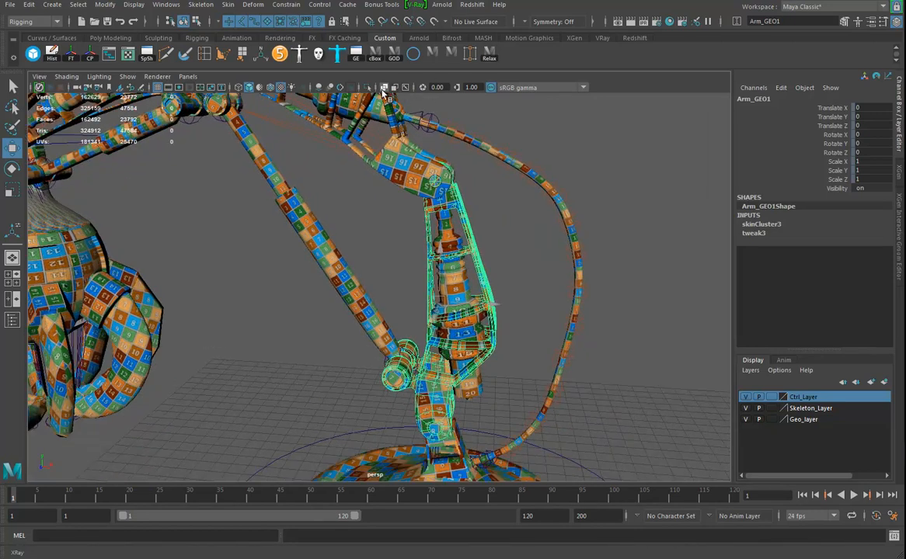
{"action": "left_click", "coordinate": [370, 87]}
{"action": "key", "text": "f"}
{"action": "left_click_drag", "start_coordinate": [414, 296], "coordinate": [555, 238], "text": "alt"}
- Open the UV Editor for the isolated arm segment and place it beside the model
{"action": "left_click", "coordinate": [129, 56]}
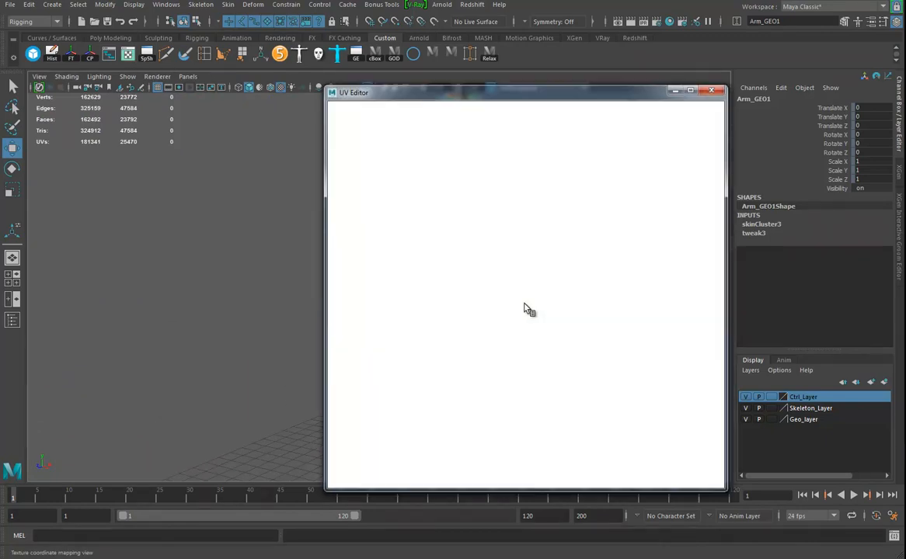
{"action": "left_click_drag", "start_coordinate": [470, 92], "coordinate": [621, 99]}
{"action": "left_click_drag", "start_coordinate": [242, 231], "coordinate": [360, 30], "text": "alt"}
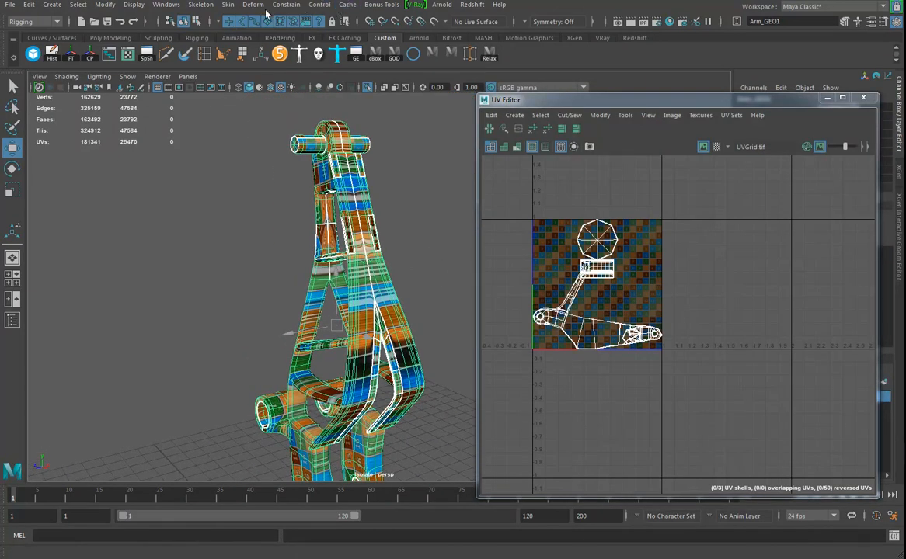
- Switch to the Modeling menu set and apply a camera-based UV projection to the arm segment
{"action": "left_click", "coordinate": [38, 23]}
{"action": "left_click", "coordinate": [23, 34]}
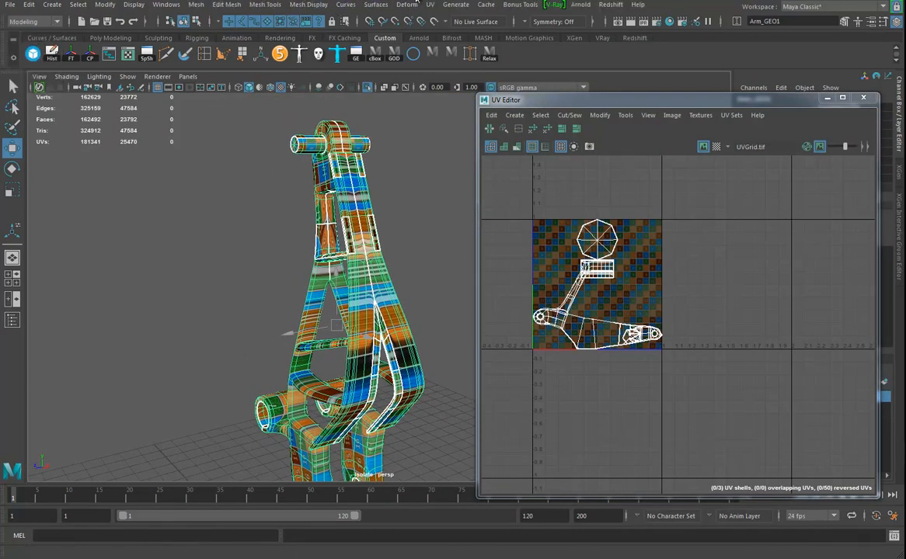
{"action": "left_click", "coordinate": [456, 5]}
{"action": "mouse_move", "coordinate": [430, 4]}
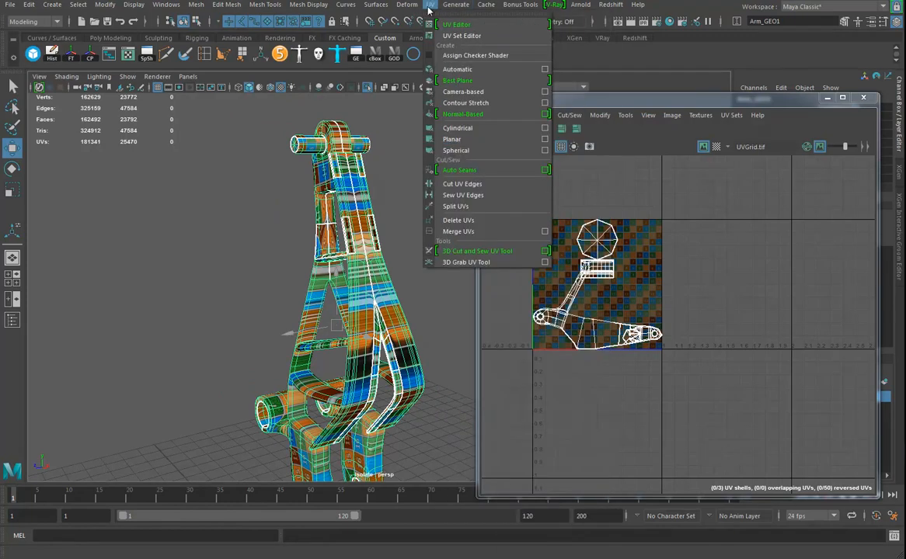
{"action": "left_click", "coordinate": [460, 91]}
- Switch to edge selection and select the edge loop around a pin hole at the lower end of one leg
{"action": "left_click_drag", "start_coordinate": [439, 348], "coordinate": [343, 314], "text": "alt"}
{"action": "right_click_drag", "start_coordinate": [343, 314], "coordinate": [429, 403], "text": "alt"}
{"action": "middle_click_drag", "start_coordinate": [288, 459], "coordinate": [307, 344], "text": "alt"}
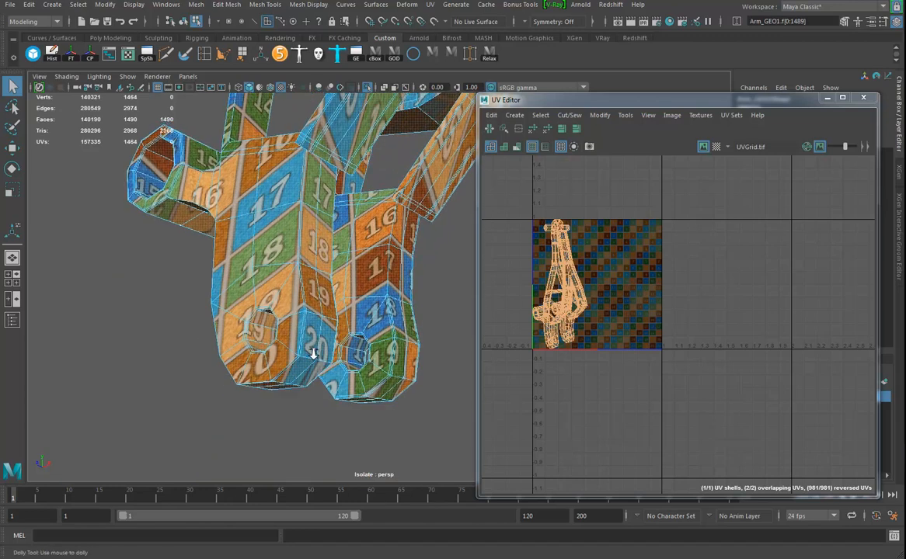
{"action": "right_click_drag", "start_coordinate": [308, 344], "coordinate": [335, 356], "text": "alt"}
{"action": "left_click_drag", "start_coordinate": [334, 356], "coordinate": [338, 330], "text": "alt"}
{"action": "right_click_drag", "start_coordinate": [554, 353], "coordinate": [639, 351], "text": "alt"}
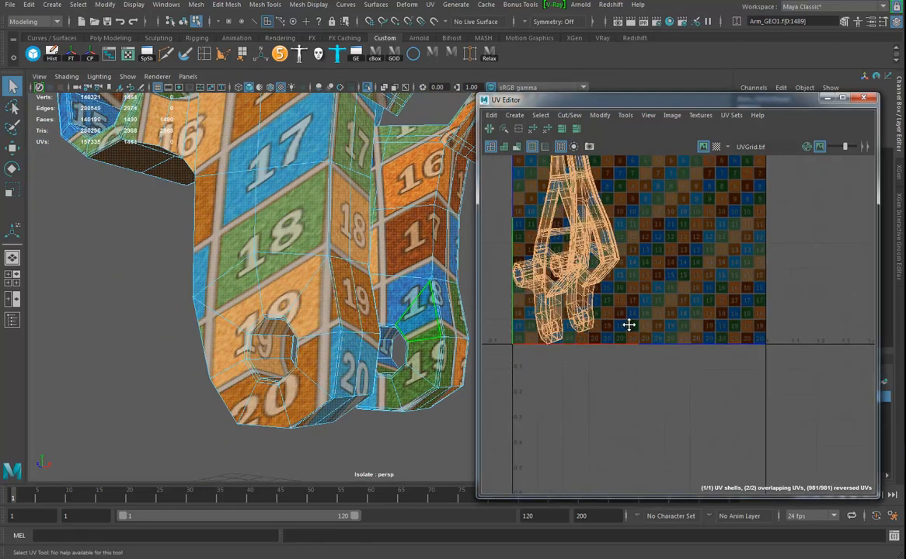
{"action": "middle_click_drag", "start_coordinate": [639, 351], "coordinate": [722, 477], "text": "alt"}
{"action": "right_click_drag", "start_coordinate": [657, 384], "coordinate": [689, 386], "text": "alt"}
{"action": "middle_click_drag", "start_coordinate": [689, 385], "coordinate": [671, 365], "text": "alt"}
{"action": "scroll", "coordinate": [317, 385], "scroll_direction": "up", "scroll_amount": 5}
{"action": "right_click_drag", "start_coordinate": [352, 270], "coordinate": [351, 342]}
{"action": "right_click_drag", "start_coordinate": [355, 247], "coordinate": [353, 242]}
{"action": "left_click_drag", "start_coordinate": [354, 242], "coordinate": [333, 270], "text": "alt"}
{"action": "double_click", "coordinate": [289, 245]}
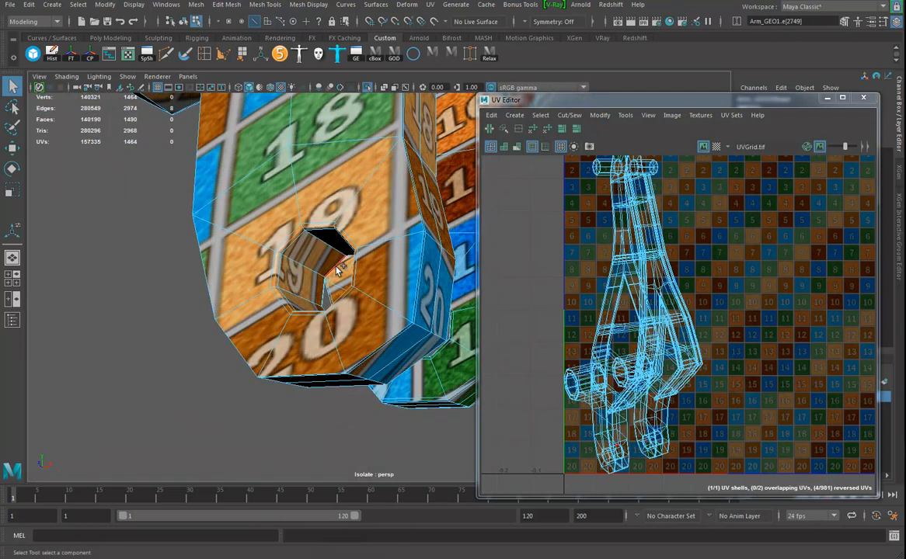
- Add the remaining pin-hole edge loops of both legs to the selection and cut the UVs along them
{"action": "left_click_drag", "start_coordinate": [338, 304], "coordinate": [245, 369], "text": "alt"}
{"action": "double_click", "coordinate": [314, 330], "text": "shift"}
{"action": "left_click_drag", "start_coordinate": [334, 350], "coordinate": [282, 432], "text": "alt"}
{"action": "key", "text": "w"}
{"action": "right_click_drag", "start_coordinate": [282, 432], "coordinate": [353, 363], "text": "alt"}
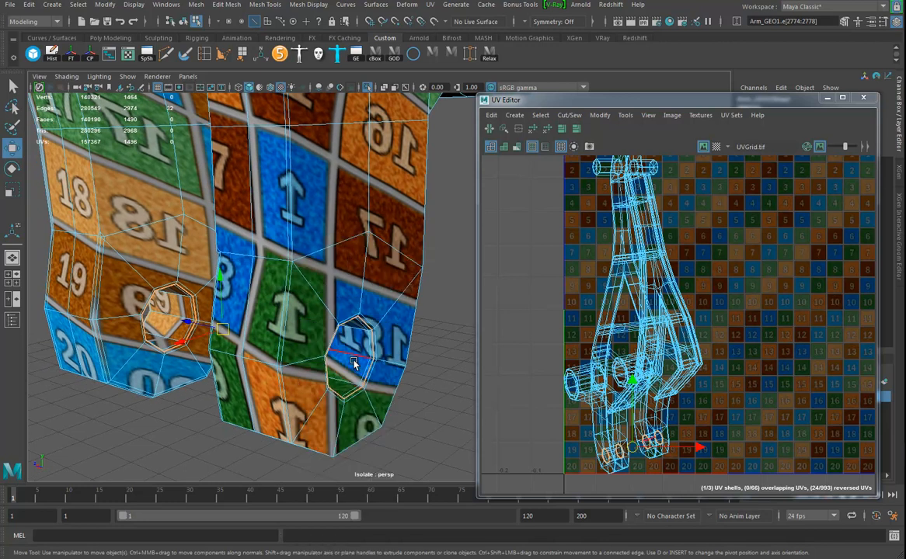
- Cut the UVs along one crosswise edge inside the pin hole of each leg
{"action": "left_click", "coordinate": [347, 384]}
{"action": "left_click", "coordinate": [163, 339], "text": "shift"}
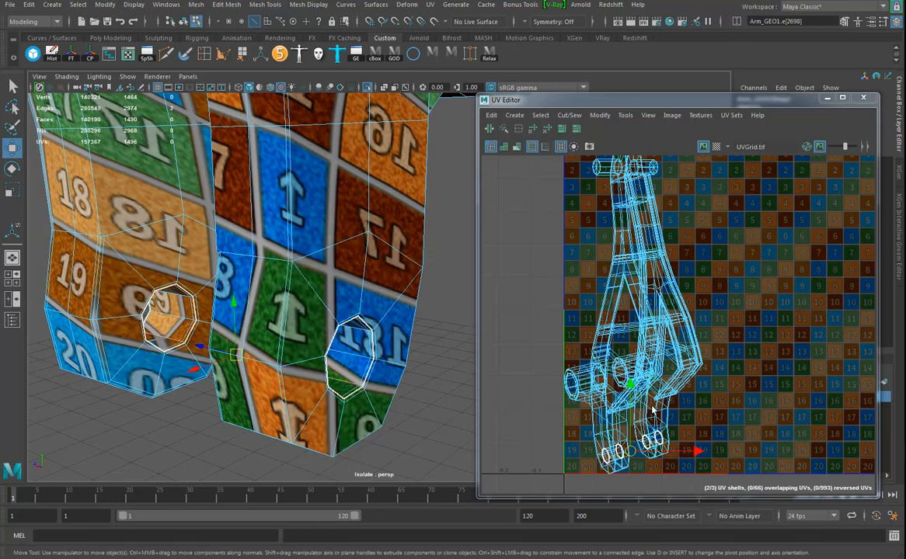
{"action": "scroll", "coordinate": [673, 436], "scroll_direction": "up", "scroll_amount": 5}
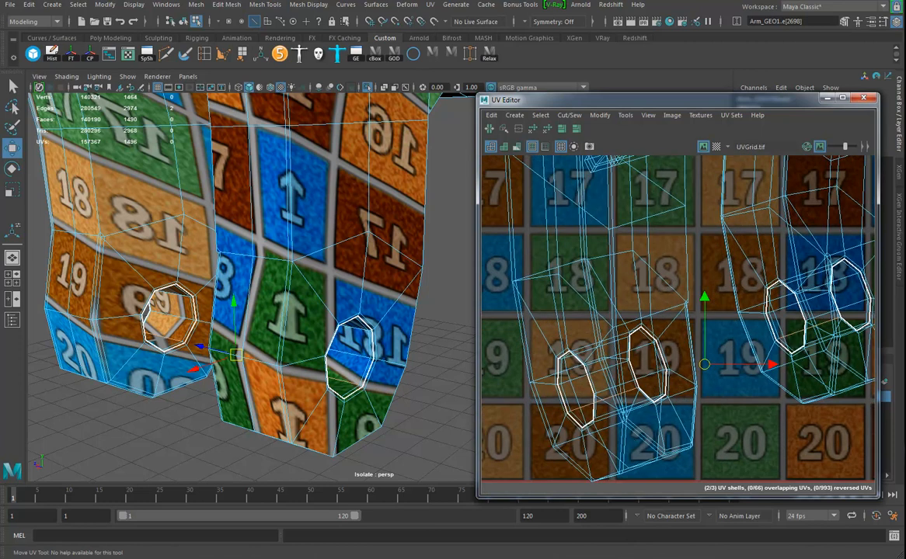
{"action": "left_click", "coordinate": [577, 413]}
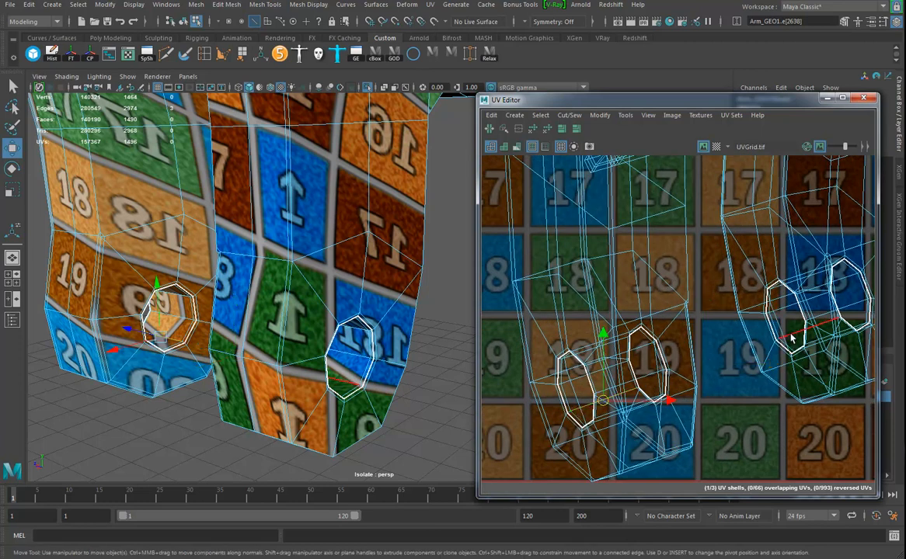
{"action": "left_click", "coordinate": [488, 129]}
- Cut the UVs along the inner corner edge loops running down the two legs
{"action": "left_click_drag", "start_coordinate": [272, 317], "coordinate": [297, 307], "text": "alt"}
{"action": "double_click", "coordinate": [289, 306]}
{"action": "double_click", "coordinate": [226, 298], "text": "shift"}
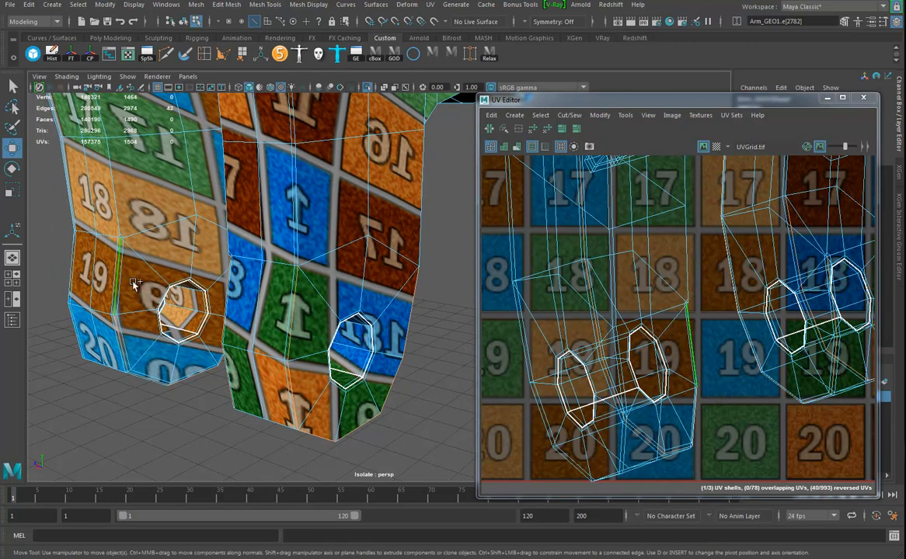
{"action": "scroll", "coordinate": [241, 370], "scroll_direction": "up", "scroll_amount": 3}
{"action": "mouse_move", "coordinate": [241, 370]}
{"action": "left_mouse_down", "text": "alt"}
{"action": "mouse_move", "coordinate": [233, 369]}
{"action": "mouse_move", "coordinate": [249, 366]}
{"action": "left_mouse_up", "text": "alt"}
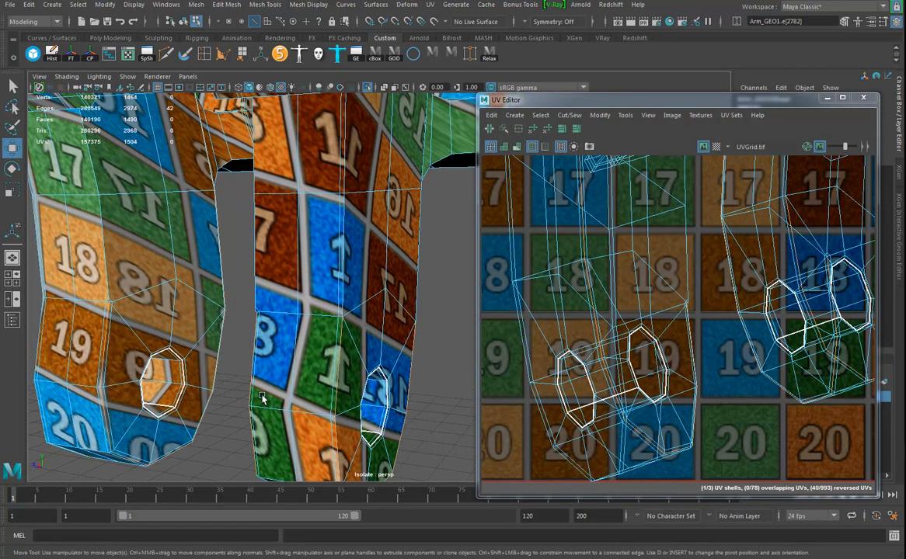
{"action": "left_click_drag", "start_coordinate": [142, 314], "coordinate": [155, 338], "text": "alt"}
{"action": "left_click_drag", "start_coordinate": [333, 276], "coordinate": [305, 344], "text": "alt"}
{"action": "left_click", "coordinate": [497, 132]}
- Select the remaining corner edges higher up on the leg and cut the UVs there
{"action": "scroll", "coordinate": [256, 355], "scroll_direction": "up", "scroll_amount": 4}
{"action": "left_click", "coordinate": [218, 354]}
{"action": "left_click_drag", "start_coordinate": [208, 356], "coordinate": [292, 169], "text": "alt"}
{"action": "left_click", "coordinate": [489, 129]}
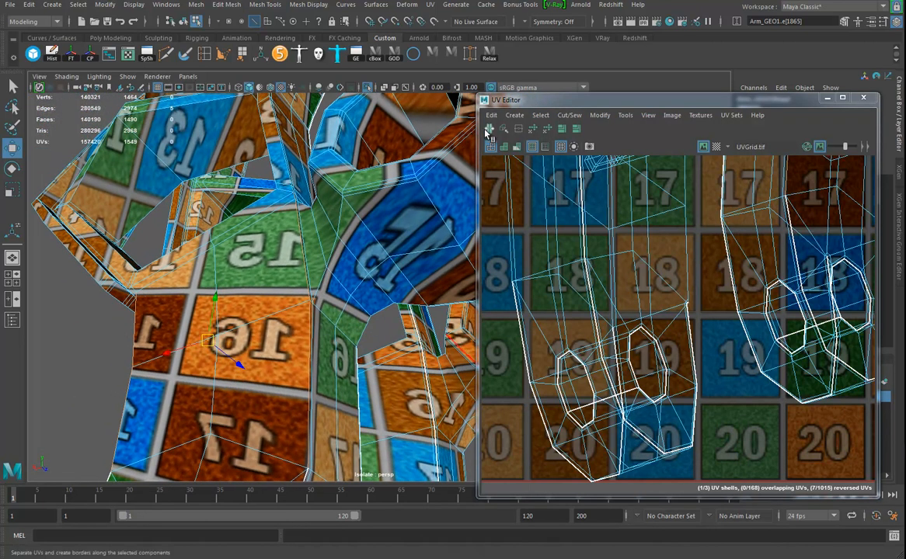
- Show the mesh without textures and cut the UVs along the inner rim edge loops of the two pivot tubes
{"action": "key", "text": "5"}
{"action": "mouse_move", "coordinate": [277, 286]}
{"action": "left_mouse_down", "text": "alt"}
{"action": "mouse_move", "coordinate": [287, 310]}
{"action": "mouse_move", "coordinate": [257, 263]}
{"action": "mouse_move", "coordinate": [215, 278]}
{"action": "mouse_move", "coordinate": [273, 283]}
{"action": "left_mouse_up", "text": "alt"}
{"action": "right_click_drag", "start_coordinate": [272, 283], "coordinate": [407, 332], "text": "alt"}
{"action": "left_click_drag", "start_coordinate": [407, 333], "coordinate": [367, 354], "text": "alt"}
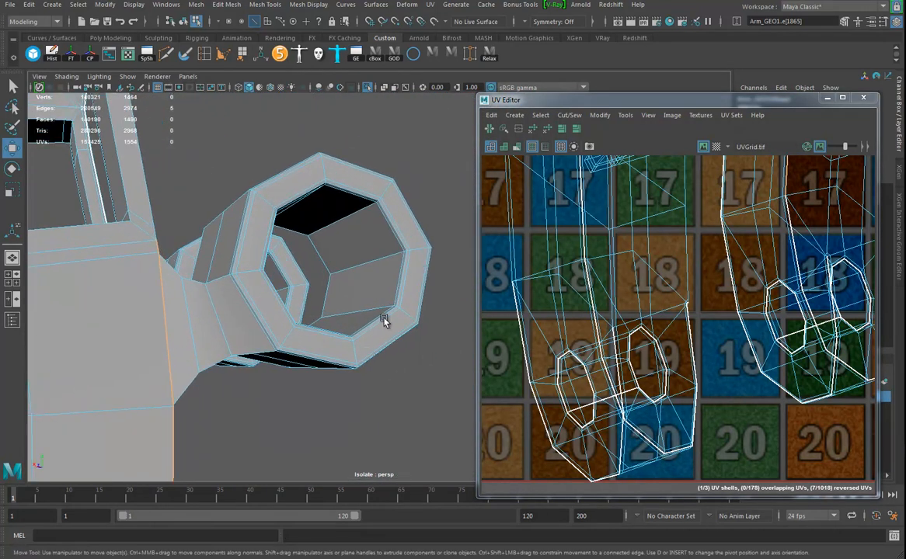
{"action": "left_click_drag", "start_coordinate": [399, 243], "coordinate": [101, 325], "text": "alt"}
{"action": "double_click", "coordinate": [287, 276], "text": "shift"}
{"action": "middle_click_drag", "start_coordinate": [210, 323], "coordinate": [151, 332], "text": "alt"}
{"action": "right_click_drag", "start_coordinate": [186, 321], "coordinate": [218, 312], "text": "alt"}
{"action": "left_click_drag", "start_coordinate": [239, 320], "coordinate": [318, 303], "text": "alt"}
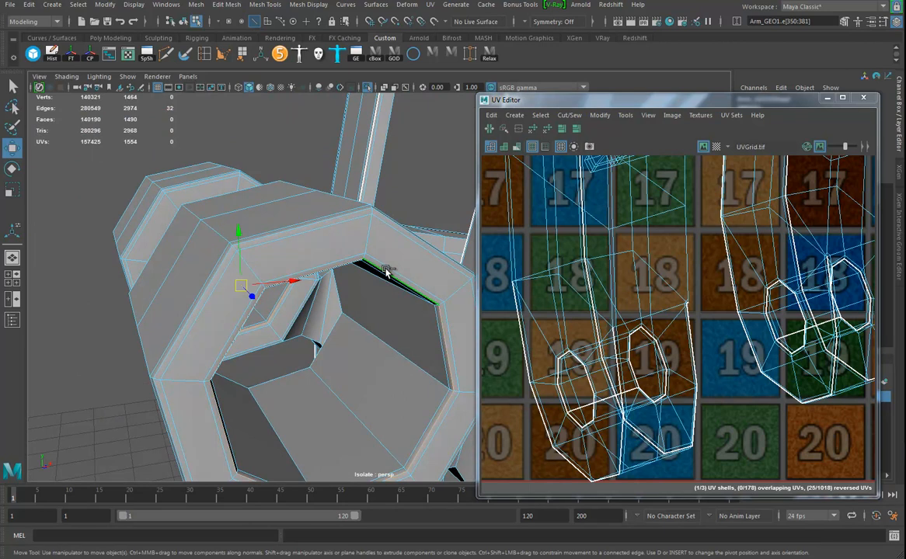
{"action": "left_click", "coordinate": [489, 129]}
- Cut the UVs along one lengthwise edge inside each of the two pivot tubes
{"action": "right_click_drag", "start_coordinate": [217, 379], "coordinate": [47, 372], "text": "alt"}
{"action": "middle_click_drag", "start_coordinate": [272, 350], "coordinate": [198, 322], "text": "alt"}
{"action": "left_click_drag", "start_coordinate": [196, 323], "coordinate": [323, 348], "text": "alt"}
{"action": "left_click", "coordinate": [303, 337]}
{"action": "scroll", "coordinate": [664, 392], "scroll_direction": "down", "scroll_amount": 3}
{"action": "scroll", "coordinate": [664, 392], "scroll_direction": "up", "scroll_amount": 4}
{"action": "middle_click_drag", "start_coordinate": [591, 352], "coordinate": [633, 375], "text": "alt"}
{"action": "left_click", "coordinate": [589, 338]}
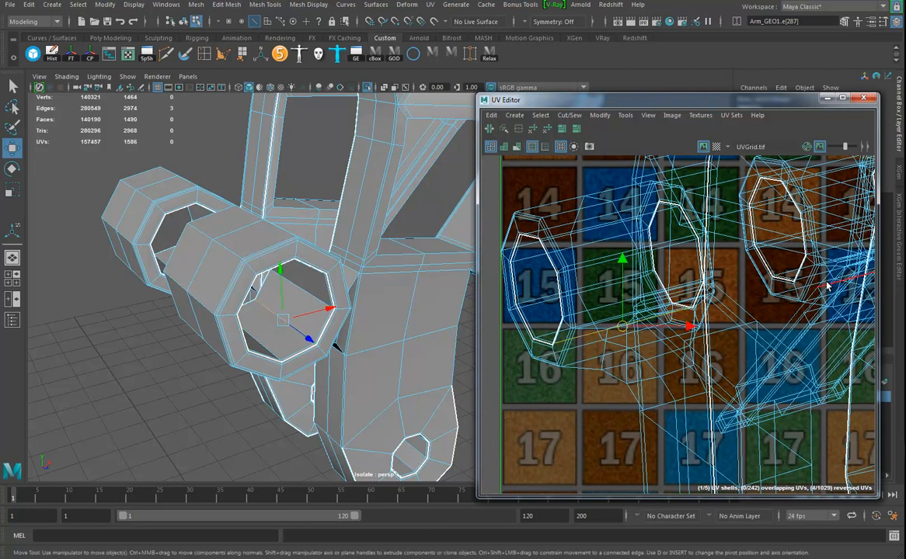
{"action": "left_click", "coordinate": [805, 280], "text": "shift"}
{"action": "left_click", "coordinate": [491, 131]}
- Separate the arm's main UV shell from the four hole shells and unfold the hole shells into strips
{"action": "key", "text": "a"}
{"action": "key", "text": "a"}
{"action": "middle_click_drag", "start_coordinate": [774, 342], "coordinate": [611, 404], "text": "alt"}
{"action": "right_click_drag", "start_coordinate": [635, 317], "coordinate": [679, 316]}
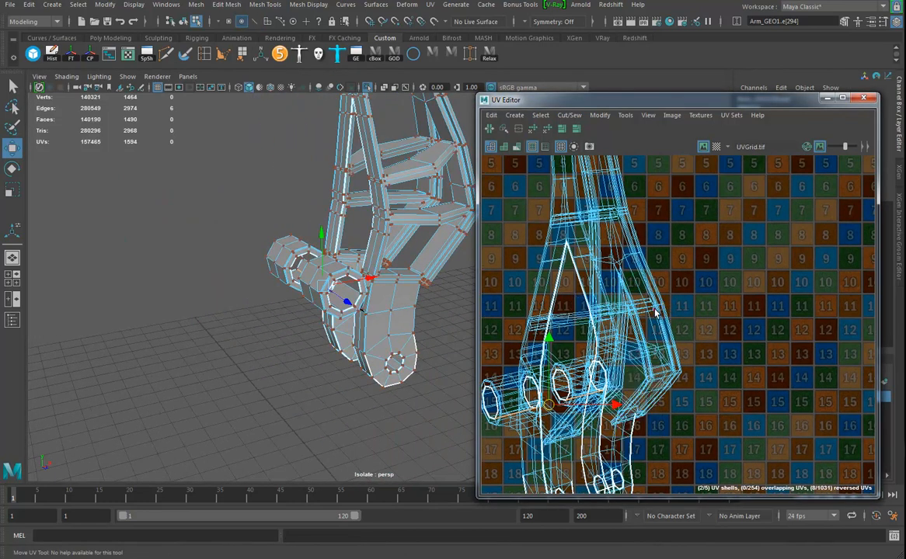
{"action": "left_click", "coordinate": [654, 311]}
{"action": "left_click_drag", "start_coordinate": [799, 264], "coordinate": [815, 259]}
{"action": "middle_click_drag", "start_coordinate": [638, 392], "coordinate": [725, 257], "text": "alt"}
{"action": "left_click_drag", "start_coordinate": [729, 211], "coordinate": [544, 423]}
{"action": "left_click", "coordinate": [533, 130]}
{"action": "scroll", "coordinate": [674, 347], "scroll_direction": "down", "scroll_amount": 4}
- Switch back to edge selection and select the outer corner edges of one lower leg
{"action": "left_click_drag", "start_coordinate": [292, 302], "coordinate": [347, 356], "text": "alt"}
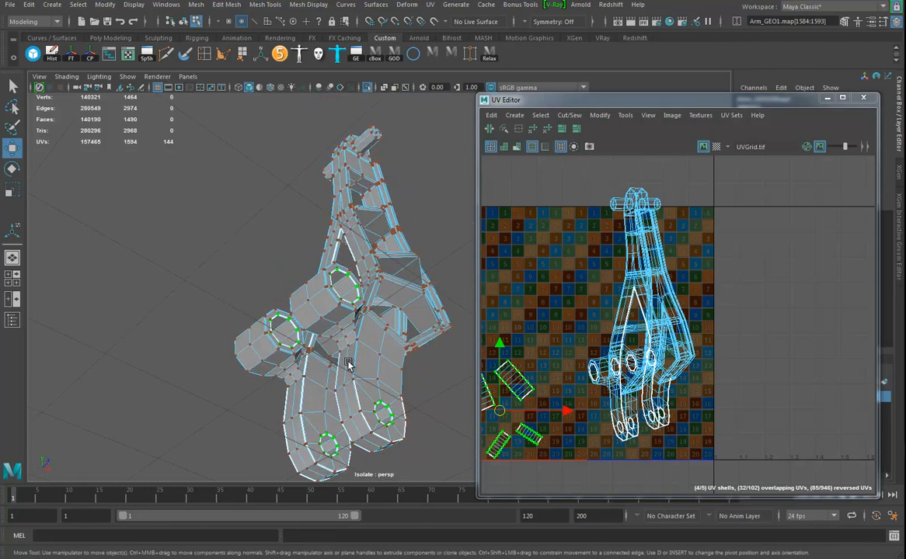
{"action": "right_click_drag", "start_coordinate": [348, 356], "coordinate": [457, 449], "text": "alt"}
{"action": "left_click_drag", "start_coordinate": [457, 449], "coordinate": [322, 311], "text": "alt"}
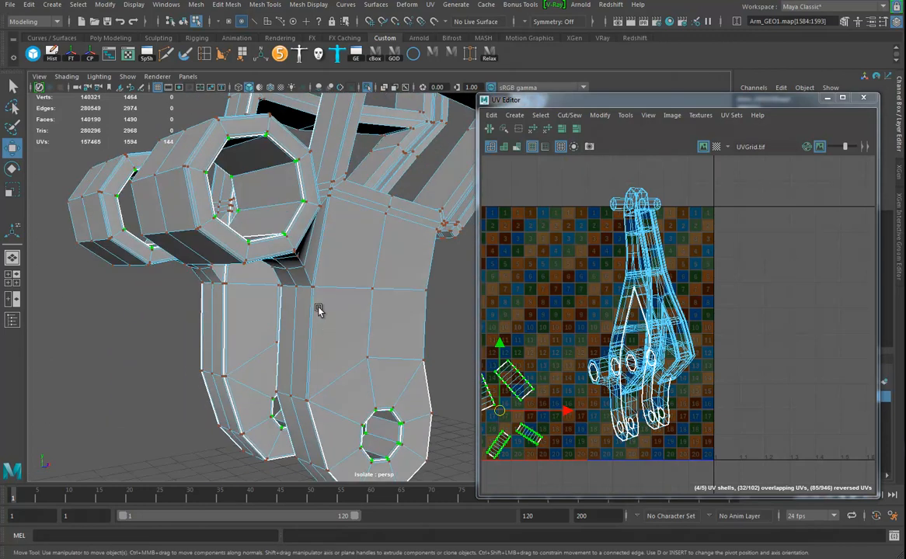
{"action": "right_click_drag", "start_coordinate": [322, 311], "coordinate": [342, 350], "text": "alt"}
{"action": "middle_click_drag", "start_coordinate": [342, 350], "coordinate": [344, 303], "text": "alt"}
{"action": "right_click_drag", "start_coordinate": [322, 376], "coordinate": [346, 383], "text": "alt"}
{"action": "middle_click_drag", "start_coordinate": [345, 383], "coordinate": [312, 314], "text": "alt"}
{"action": "right_click_drag", "start_coordinate": [312, 269], "coordinate": [309, 239]}
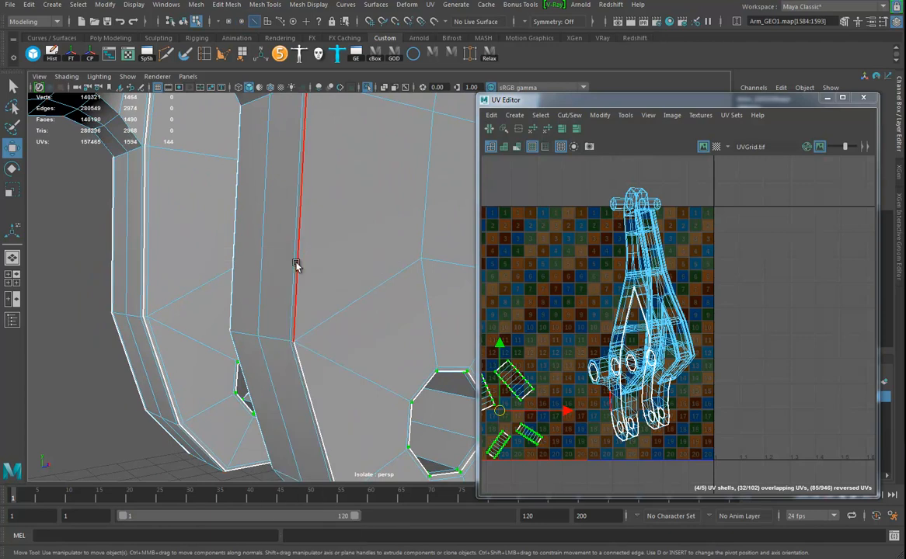
{"action": "left_click", "coordinate": [296, 265]}
{"action": "left_click_drag", "start_coordinate": [328, 237], "coordinate": [336, 381], "text": "alt"}
{"action": "left_click_drag", "start_coordinate": [330, 305], "coordinate": [181, 380], "text": "alt"}
{"action": "left_click_drag", "start_coordinate": [311, 357], "coordinate": [348, 299], "text": "alt"}
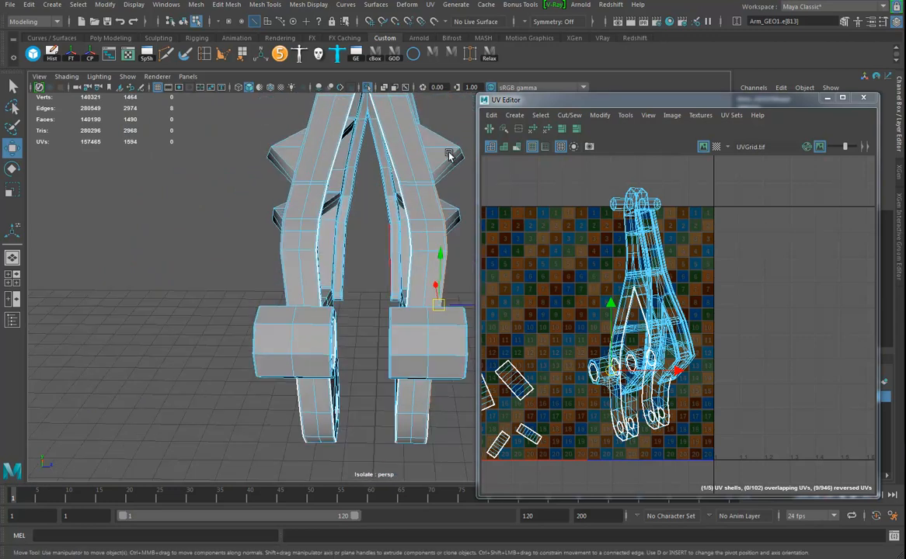
- Set symmetry to World Z and extend the corner edge selection up both legs
{"action": "left_click", "coordinate": [530, 23]}
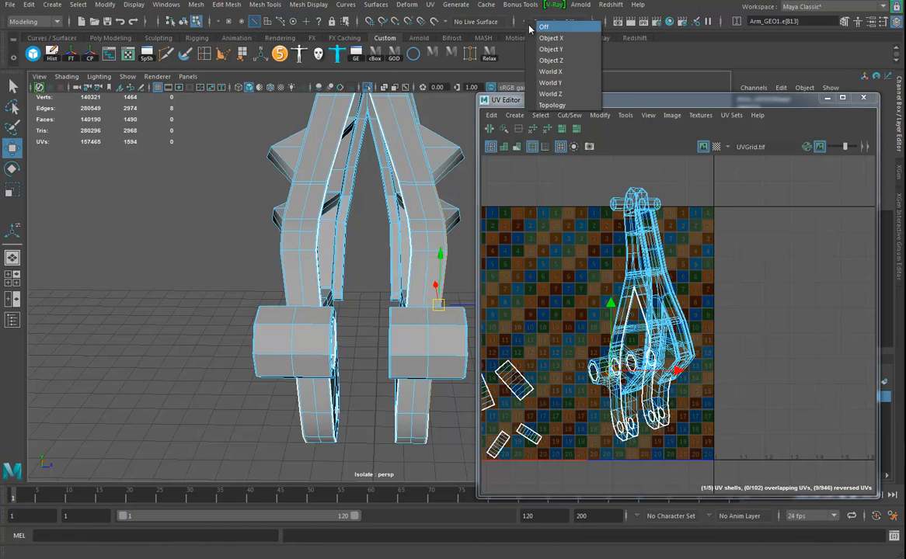
{"action": "left_click", "coordinate": [560, 94]}
{"action": "left_click_drag", "start_coordinate": [454, 279], "coordinate": [388, 299], "text": "alt"}
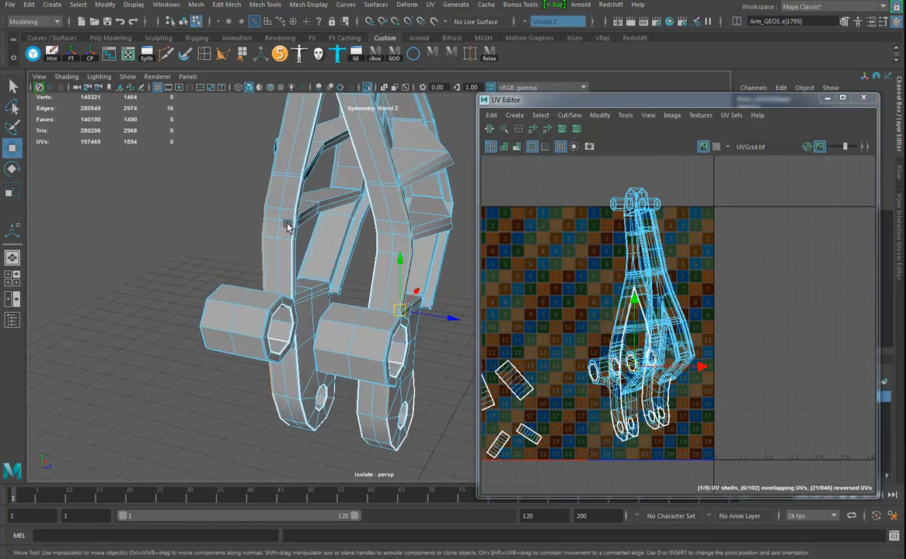
{"action": "middle_click_drag", "start_coordinate": [330, 221], "coordinate": [323, 281], "text": "alt"}
{"action": "right_click_drag", "start_coordinate": [323, 281], "coordinate": [374, 364], "text": "alt"}
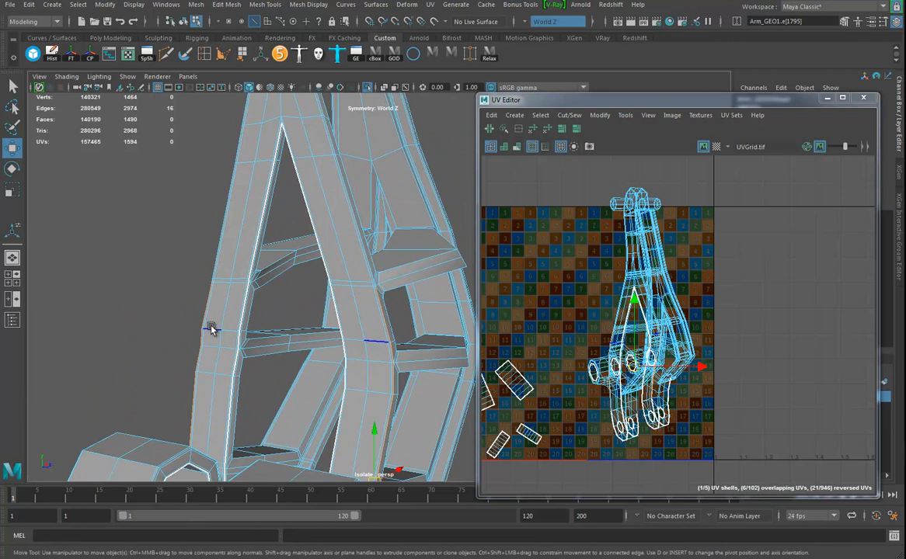
{"action": "right_click_drag", "start_coordinate": [318, 294], "coordinate": [420, 362], "text": "alt"}
{"action": "double_click", "coordinate": [406, 352], "text": "shift"}
{"action": "middle_click_drag", "start_coordinate": [394, 277], "coordinate": [407, 349], "text": "alt"}
{"action": "middle_click_drag", "start_coordinate": [349, 231], "coordinate": [303, 304], "text": "alt"}
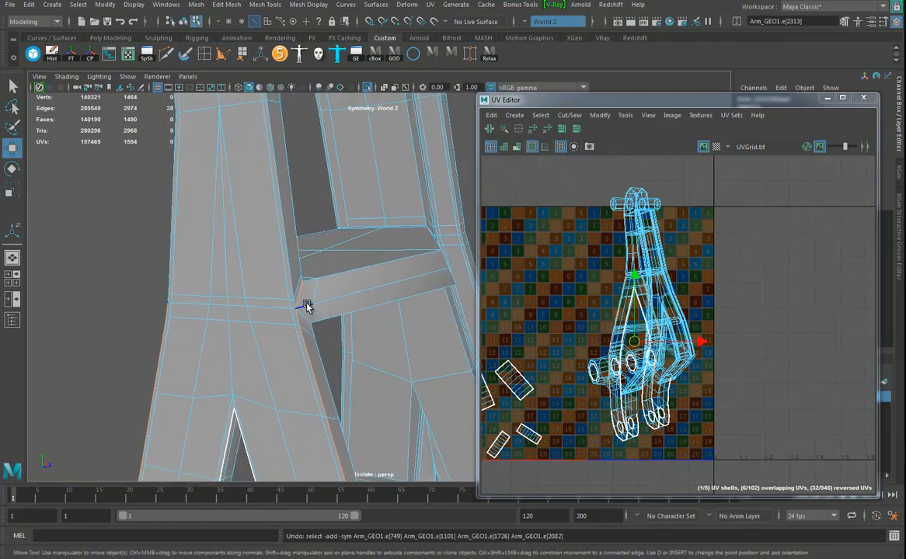
- Continue the corner edge selection to the arm segment's rounded top end and cut the UVs along it
{"action": "double_click", "coordinate": [292, 278], "text": "shift"}
{"action": "left_click_drag", "start_coordinate": [291, 279], "coordinate": [291, 299], "text": "alt"}
{"action": "double_click", "coordinate": [263, 258], "text": "shift"}
{"action": "left_click_drag", "start_coordinate": [263, 259], "coordinate": [309, 329], "text": "alt"}
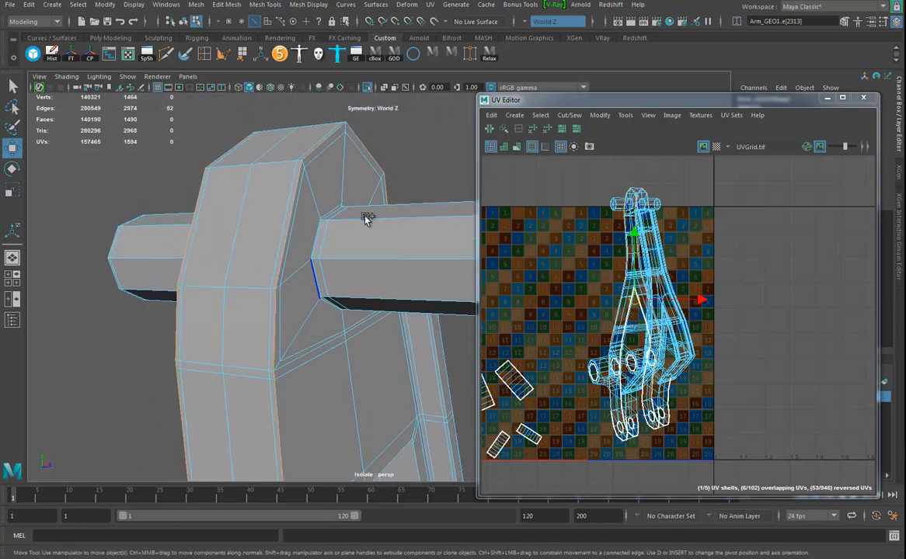
- Cut the UVs along the edge loops around the base and tip of the top pins on both sides
{"action": "left_click_drag", "start_coordinate": [410, 335], "coordinate": [289, 295], "text": "alt"}
{"action": "right_click_drag", "start_coordinate": [289, 295], "coordinate": [344, 327], "text": "alt"}
{"action": "middle_click_drag", "start_coordinate": [288, 240], "coordinate": [293, 298], "text": "alt"}
{"action": "double_click", "coordinate": [252, 237]}
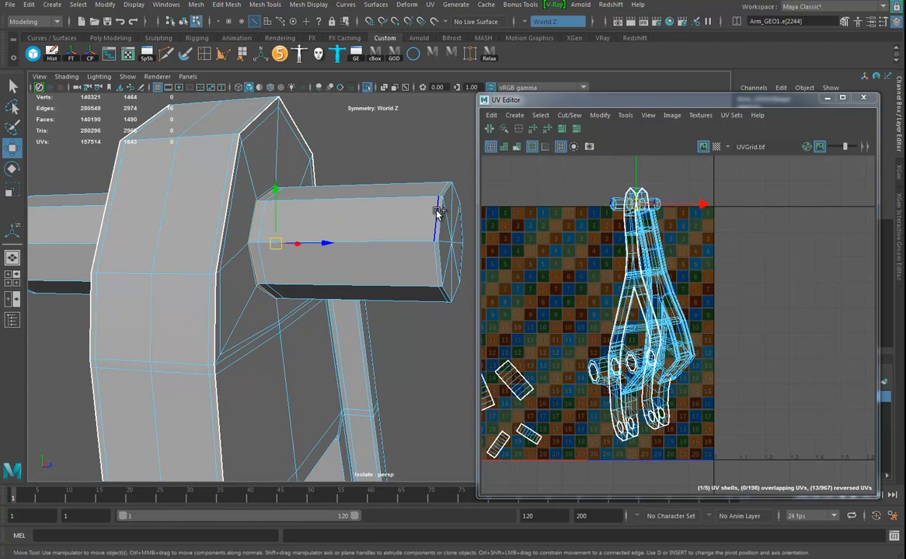
{"action": "left_click_drag", "start_coordinate": [429, 269], "coordinate": [400, 276], "text": "alt"}
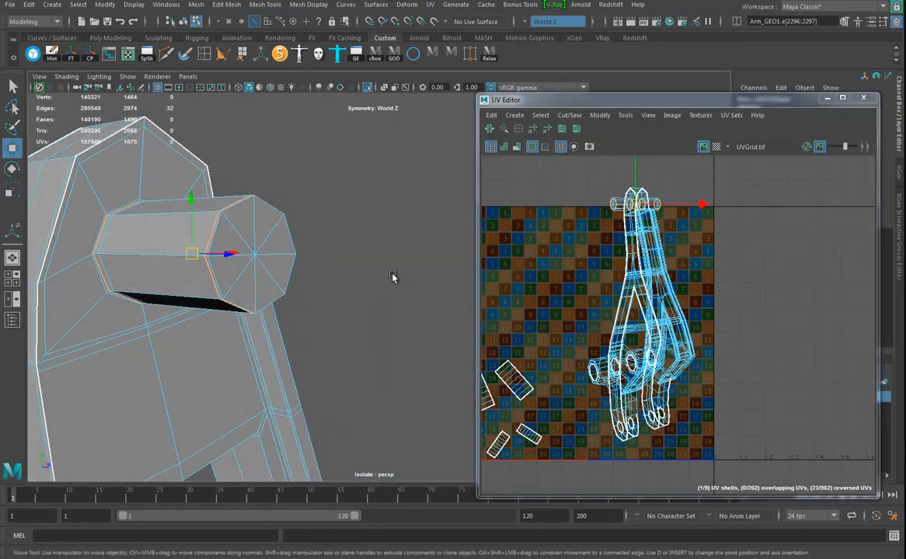
- Cut the UVs along one lengthwise edge on the underside of the top pins on both sides
{"action": "right_click_drag", "start_coordinate": [400, 277], "coordinate": [369, 229], "text": "alt"}
{"action": "left_click_drag", "start_coordinate": [369, 229], "coordinate": [259, 351], "text": "alt"}
{"action": "left_click", "coordinate": [116, 276]}
{"action": "left_click_drag", "start_coordinate": [117, 276], "coordinate": [283, 268], "text": "alt"}
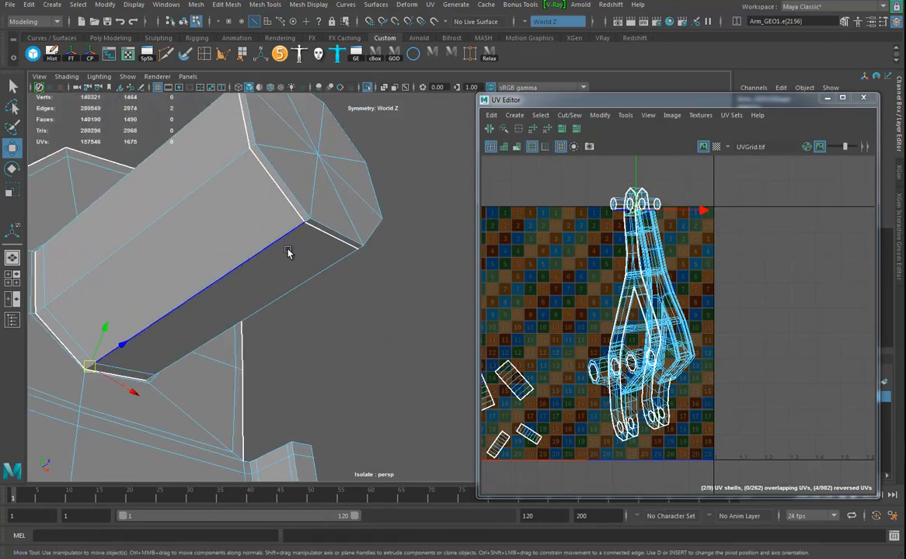
{"action": "left_click", "coordinate": [303, 227], "text": "shift"}
{"action": "left_click_drag", "start_coordinate": [303, 228], "coordinate": [450, 376], "text": "alt"}
- Select the edge loop around the arm segment's uppermost opening and cut the UVs along it
{"action": "double_click", "coordinate": [279, 267]}
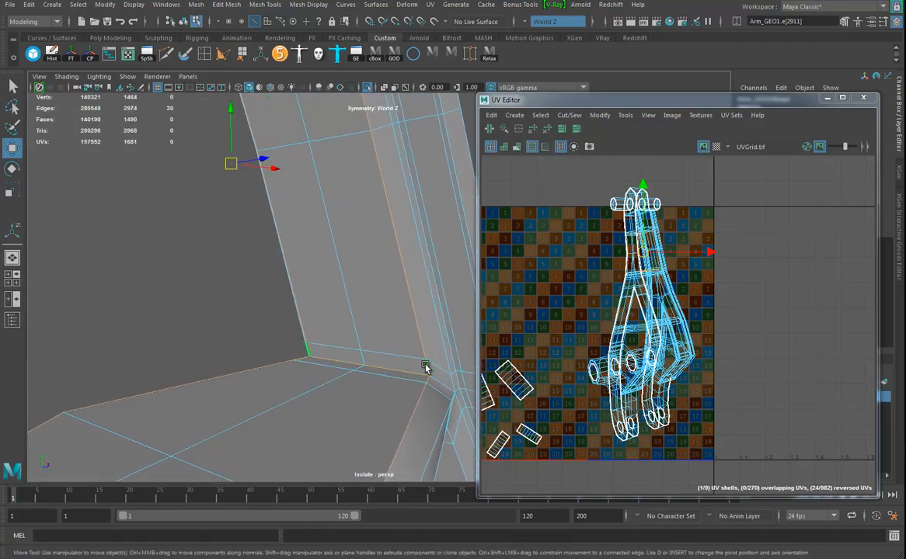
{"action": "key", "text": "f"}
{"action": "left_click", "coordinate": [490, 130]}
- Select the inner border edges of the large opening below the top crossbar on both sides
{"action": "right_click_drag", "start_coordinate": [368, 305], "coordinate": [271, 305], "text": "alt"}
{"action": "left_click_drag", "start_coordinate": [271, 305], "coordinate": [330, 305], "text": "alt"}
{"action": "middle_click_drag", "start_coordinate": [357, 381], "coordinate": [339, 266], "text": "alt"}
{"action": "right_click_drag", "start_coordinate": [326, 314], "coordinate": [390, 318], "text": "alt"}
{"action": "left_click_drag", "start_coordinate": [340, 266], "coordinate": [328, 256], "text": "alt"}
{"action": "right_click_drag", "start_coordinate": [329, 255], "coordinate": [400, 271], "text": "alt"}
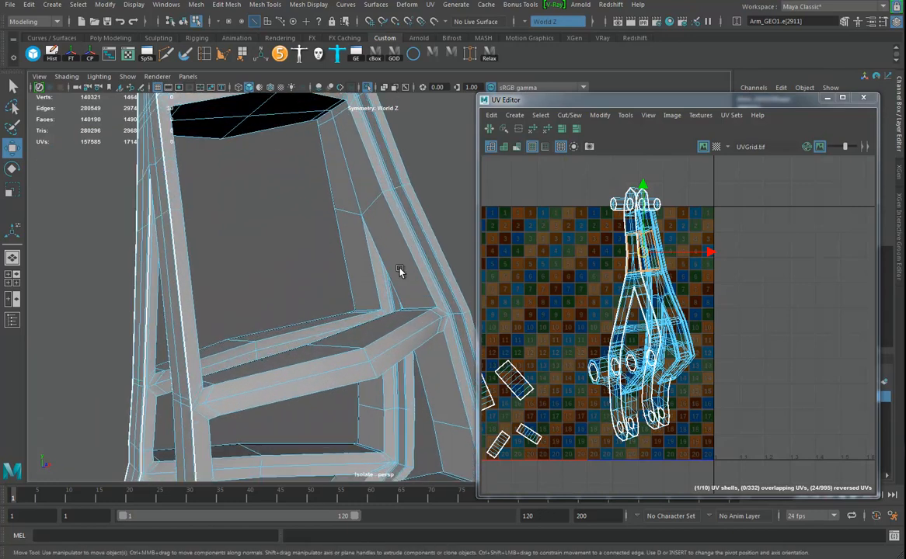
{"action": "left_click", "coordinate": [393, 220]}
{"action": "left_click_drag", "start_coordinate": [396, 216], "coordinate": [178, 365], "text": "alt"}
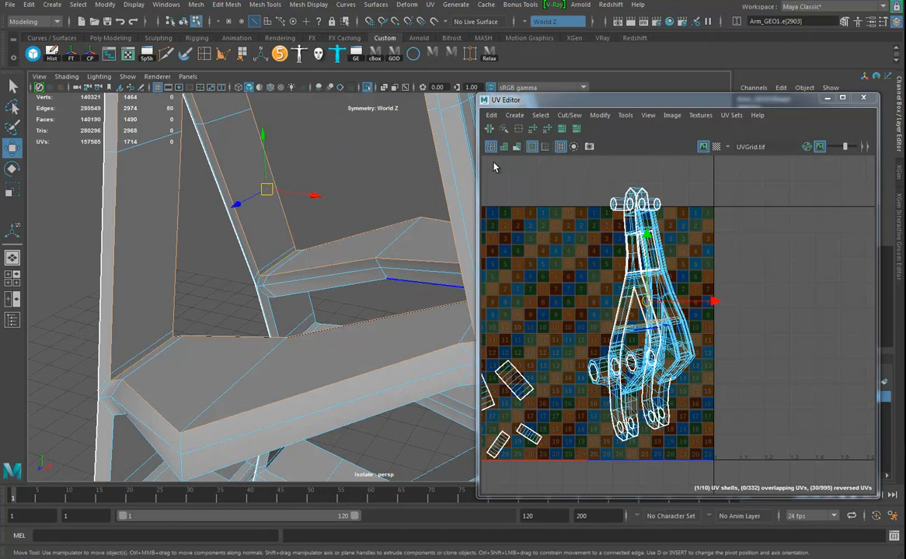
- Select the full border edges of the opening between the two middle crossbars and cut the UVs along them
{"action": "left_click_drag", "start_coordinate": [275, 358], "coordinate": [331, 311], "text": "alt"}
{"action": "double_click", "coordinate": [319, 305]}
{"action": "left_click_drag", "start_coordinate": [406, 370], "coordinate": [285, 437], "text": "alt"}
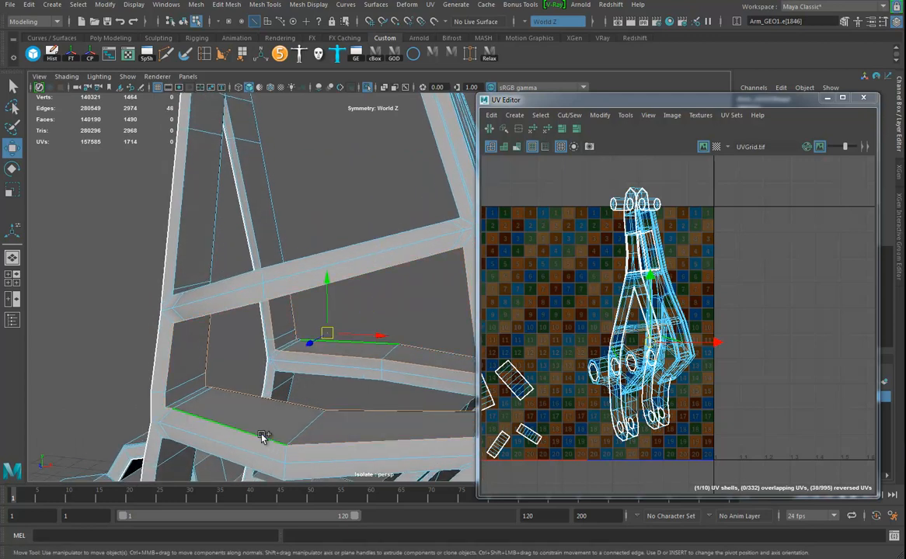
{"action": "double_click", "coordinate": [262, 435], "text": "shift"}
{"action": "left_click_drag", "start_coordinate": [265, 405], "coordinate": [376, 397], "text": "alt"}
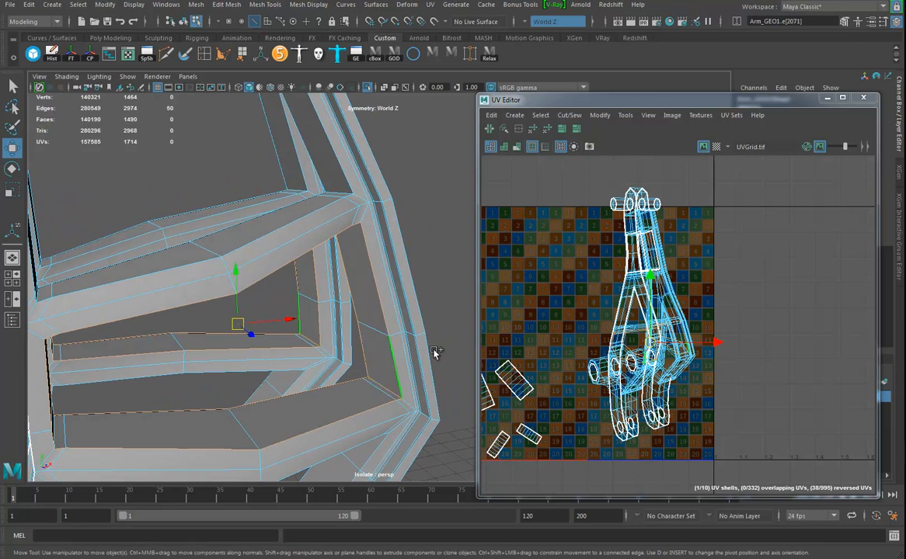
{"action": "left_click", "coordinate": [488, 129]}
- Cut the UVs along the border edges of the lowest opening beside the sloped struts
{"action": "right_click_drag", "start_coordinate": [326, 310], "coordinate": [184, 368], "text": "alt"}
{"action": "left_click_drag", "start_coordinate": [317, 303], "coordinate": [388, 299], "text": "alt"}
{"action": "double_click", "coordinate": [257, 274]}
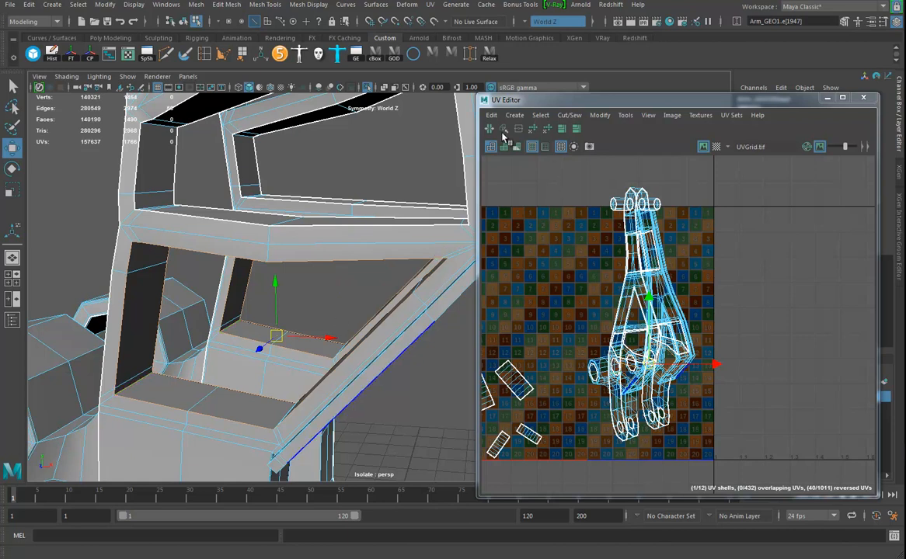
{"action": "left_click_drag", "start_coordinate": [334, 311], "coordinate": [297, 323], "text": "alt"}
{"action": "scroll", "coordinate": [298, 324], "scroll_direction": "up", "scroll_amount": 5}
- Cut the UVs along the remaining corner edges on the upper legs and the short edges at the sloped strut's lower end
{"action": "left_click", "coordinate": [222, 350]}
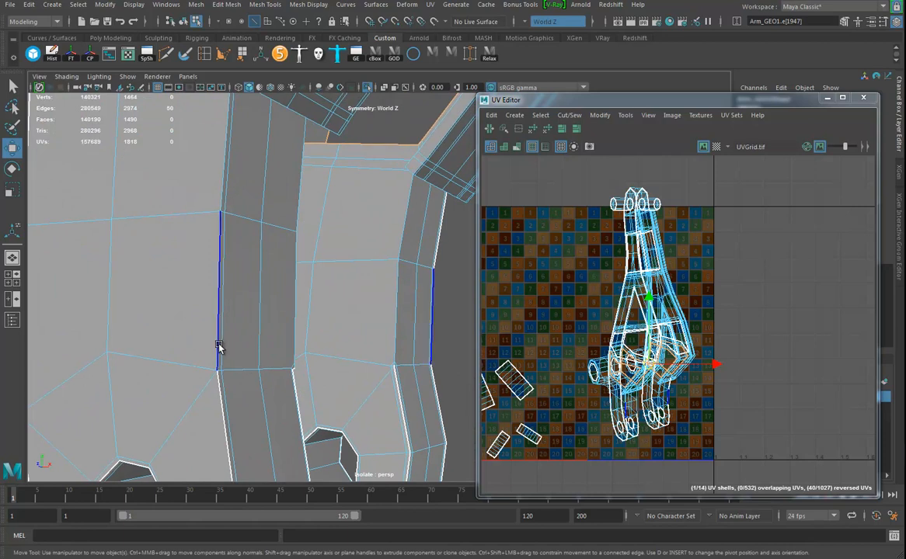
{"action": "left_click_drag", "start_coordinate": [245, 317], "coordinate": [451, 356], "text": "alt"}
{"action": "left_click", "coordinate": [486, 130]}
{"action": "left_click_drag", "start_coordinate": [384, 339], "coordinate": [348, 314], "text": "alt"}
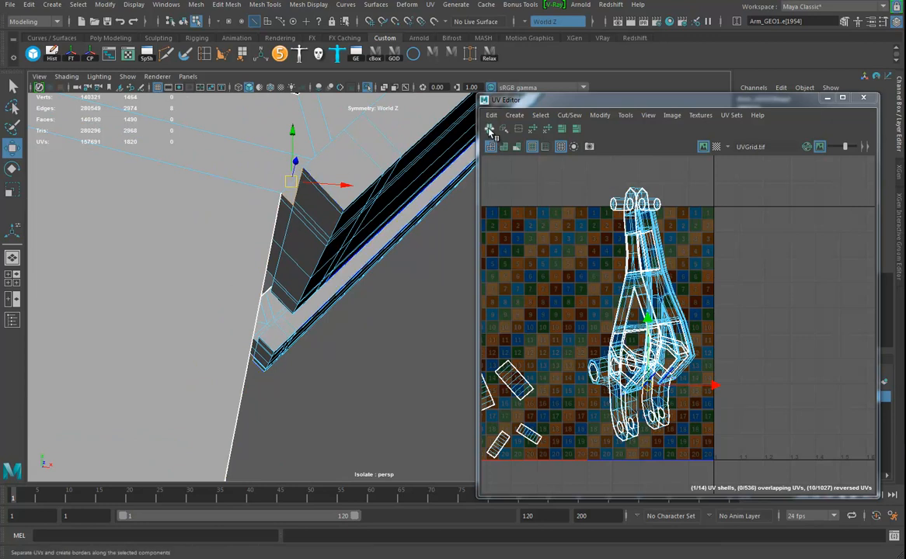
{"action": "left_click", "coordinate": [489, 130]}
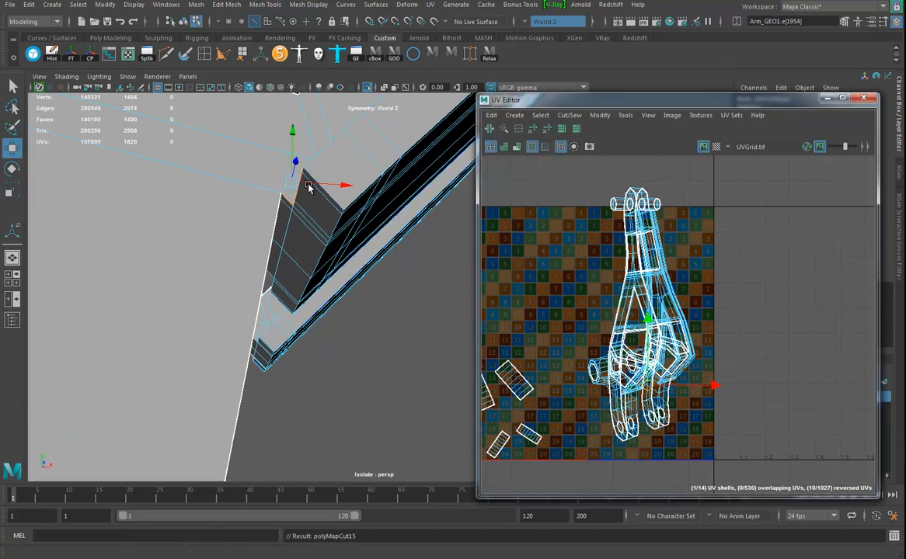
{"action": "left_click", "coordinate": [309, 176], "text": "shift"}
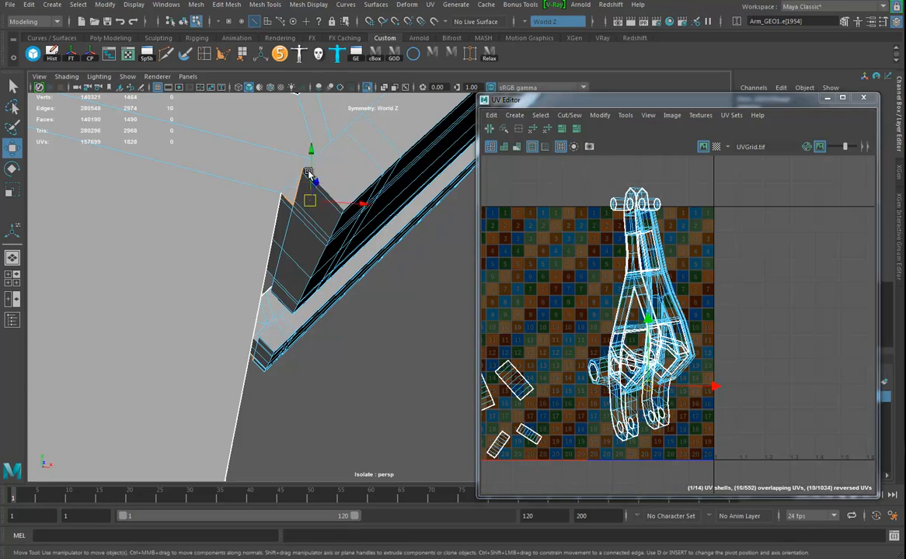
- Check the Smart Duplicate options in the Move tool's settings and close the settings
{"action": "left_click_drag", "start_coordinate": [320, 196], "coordinate": [35, 80], "text": "shift"}
{"action": "double_click", "coordinate": [12, 153]}
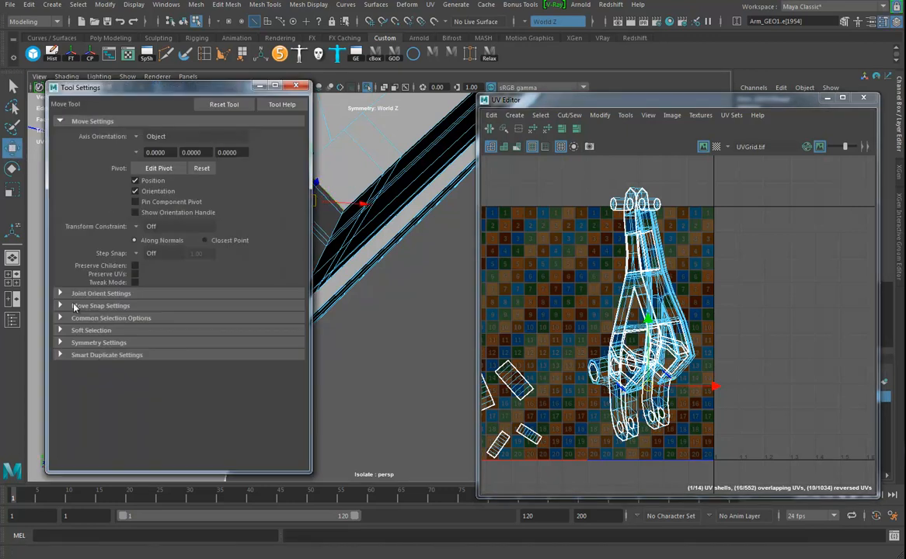
{"action": "left_click", "coordinate": [86, 358]}
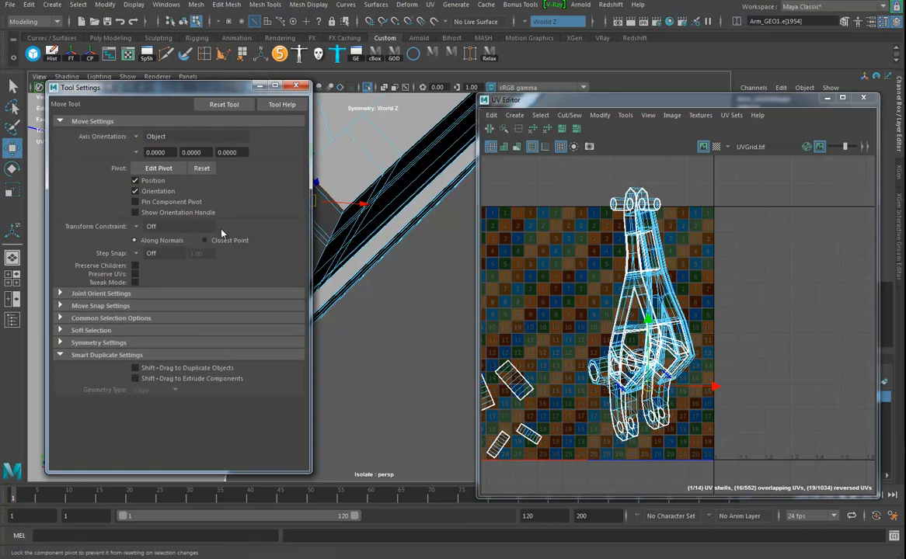
{"action": "left_click", "coordinate": [298, 87]}
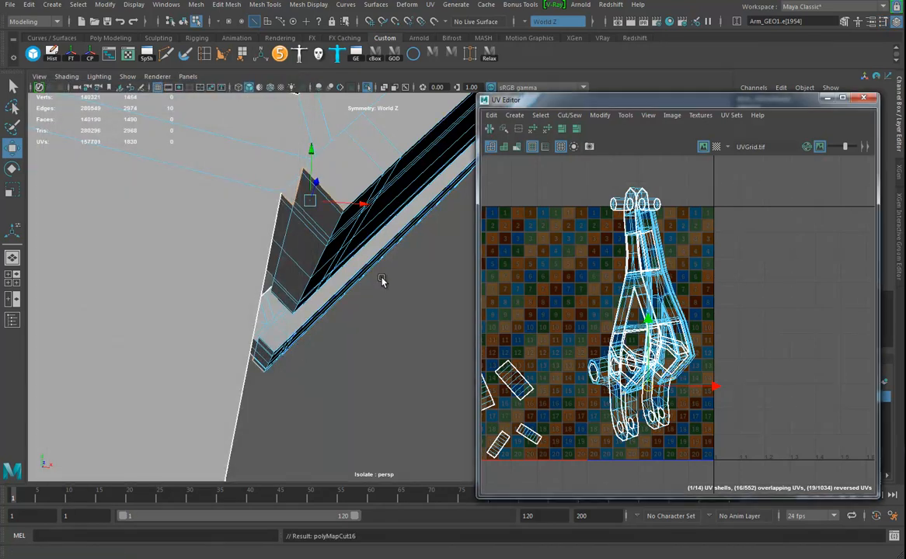
- Select the short corner edges around the lower tip of the sloped struts and cut the UVs along them
{"action": "scroll", "coordinate": [369, 270], "scroll_direction": "up", "scroll_amount": 6}
{"action": "left_click_drag", "start_coordinate": [338, 273], "coordinate": [260, 271], "text": "alt"}
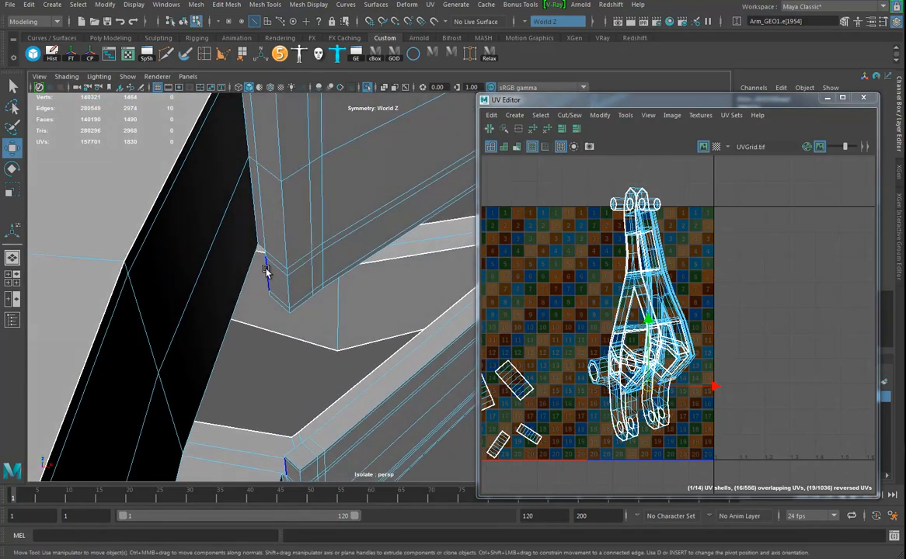
{"action": "left_click_drag", "start_coordinate": [305, 329], "coordinate": [251, 293], "text": "alt"}
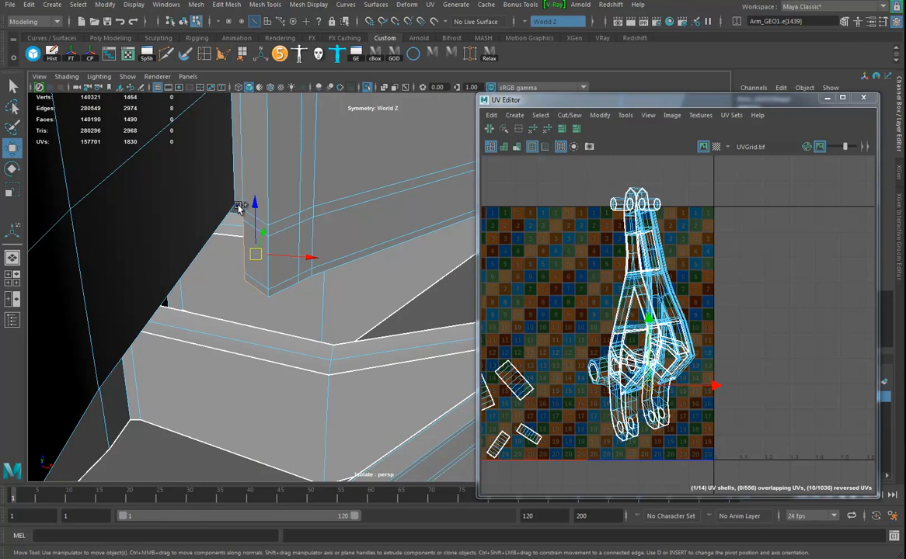
{"action": "double_click", "coordinate": [388, 185], "text": "shift"}
{"action": "left_click", "coordinate": [488, 131]}
- Adjust the edge selection near the strut tip and cut the UVs along the remaining edges there
{"action": "left_click_drag", "start_coordinate": [399, 269], "coordinate": [307, 262], "text": "alt"}
{"action": "left_click", "coordinate": [300, 356], "text": "ctrl"}
{"action": "right_click_drag", "start_coordinate": [308, 262], "coordinate": [567, 325], "text": "alt"}
{"action": "left_click", "coordinate": [488, 129]}
- Cut the UVs along the edges where the sloped struts meet the inner sides of the legs
{"action": "right_click_drag", "start_coordinate": [295, 271], "coordinate": [38, 337], "text": "alt"}
{"action": "right_click_drag", "start_coordinate": [309, 309], "coordinate": [177, 310], "text": "alt"}
{"action": "left_click_drag", "start_coordinate": [177, 309], "coordinate": [363, 319], "text": "alt"}
{"action": "key", "text": "f"}
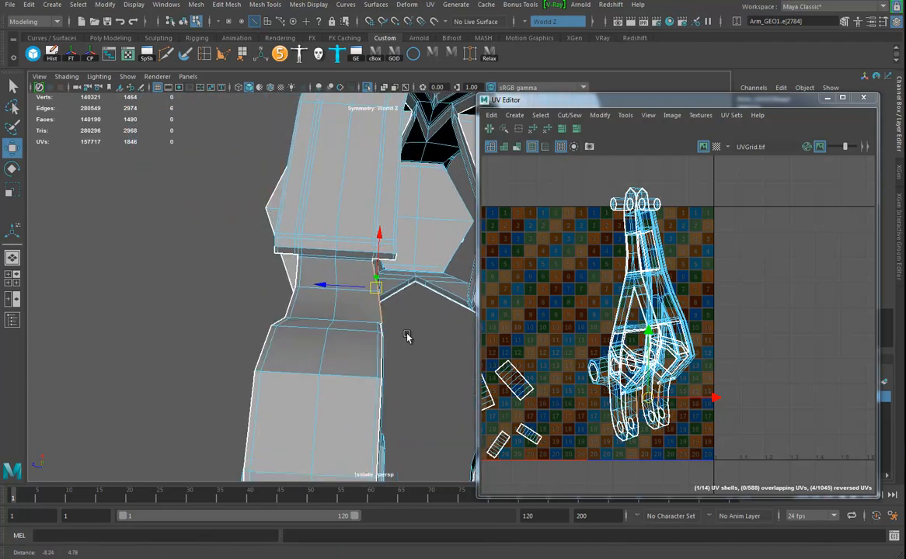
{"action": "left_click_drag", "start_coordinate": [424, 286], "coordinate": [280, 215], "text": "alt"}
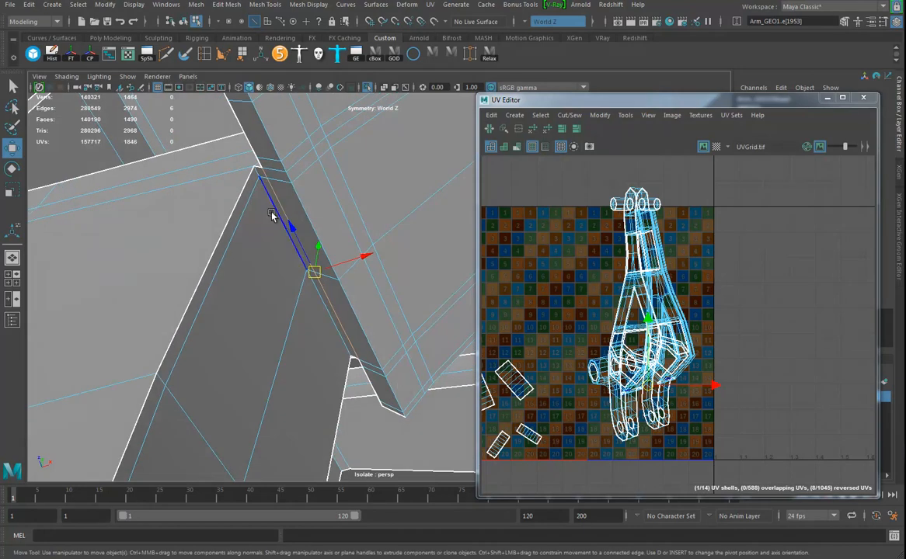
{"action": "left_click_drag", "start_coordinate": [368, 228], "coordinate": [235, 293], "text": "alt"}
{"action": "right_click_drag", "start_coordinate": [235, 293], "coordinate": [64, 226], "text": "alt"}
{"action": "left_click_drag", "start_coordinate": [64, 225], "coordinate": [317, 237], "text": "alt"}
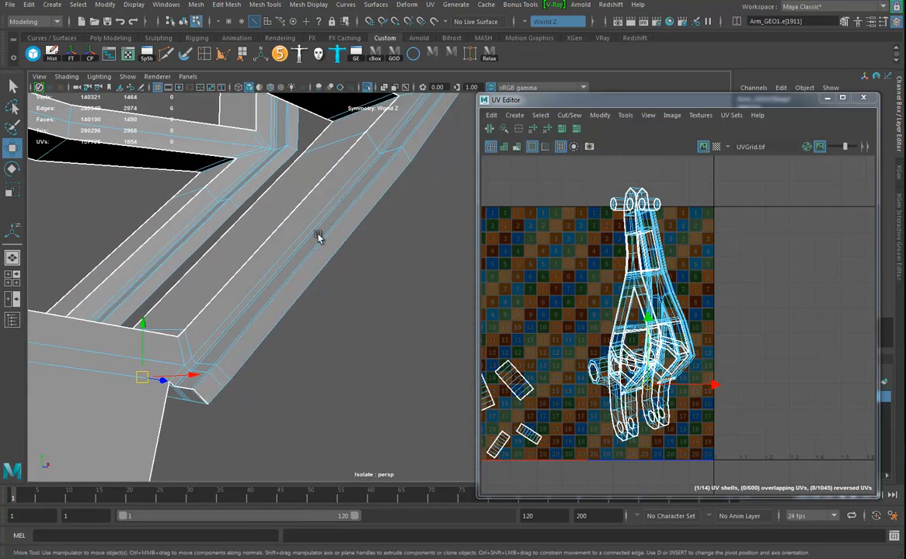
- Select the long edge loop running up the outer side of the frame and cut the UVs along it
{"action": "double_click", "coordinate": [224, 330]}
{"action": "middle_click_drag", "start_coordinate": [343, 223], "coordinate": [292, 378], "text": "alt"}
{"action": "left_click_drag", "start_coordinate": [293, 378], "coordinate": [321, 374], "text": "alt"}
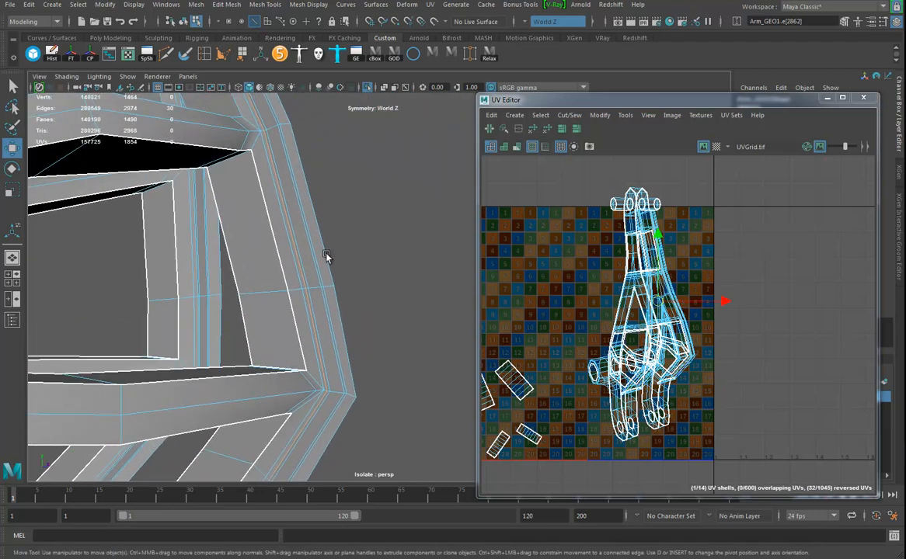
{"action": "middle_click_drag", "start_coordinate": [329, 252], "coordinate": [367, 408], "text": "alt"}
{"action": "left_click_drag", "start_coordinate": [367, 410], "coordinate": [472, 152], "text": "alt"}
- Select the short edges around the end of the outer struts and cut the UVs along them
{"action": "left_click_drag", "start_coordinate": [264, 299], "coordinate": [246, 310], "text": "alt"}
{"action": "left_click", "coordinate": [215, 301]}
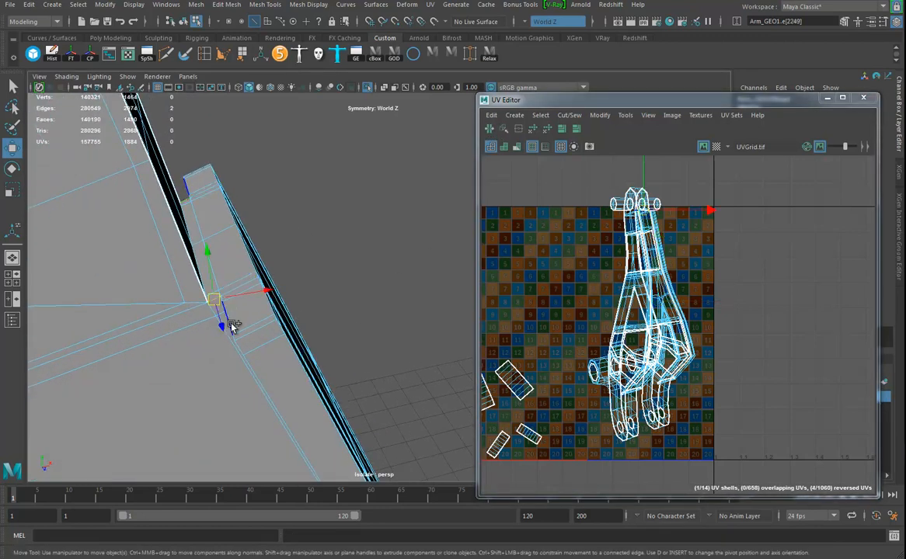
{"action": "left_click", "coordinate": [246, 339]}
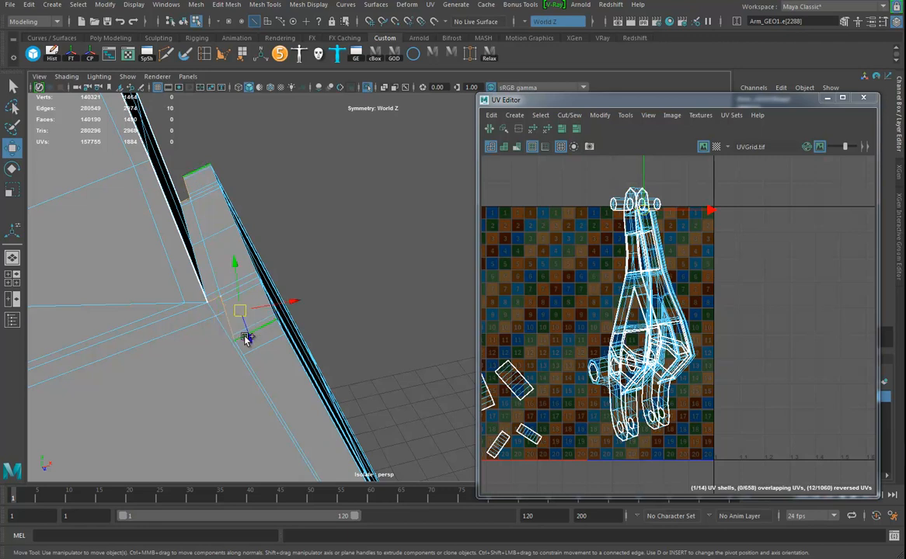
{"action": "left_click_drag", "start_coordinate": [353, 313], "coordinate": [385, 293], "text": "alt"}
- Switch to UV selection and turn symmetry off
{"action": "right_click_drag", "start_coordinate": [384, 293], "coordinate": [303, 364], "text": "alt"}
{"action": "middle_click_drag", "start_coordinate": [302, 364], "coordinate": [335, 270], "text": "alt"}
{"action": "left_click_drag", "start_coordinate": [335, 269], "coordinate": [296, 237], "text": "alt"}
{"action": "right_click_drag", "start_coordinate": [666, 307], "coordinate": [665, 298]}
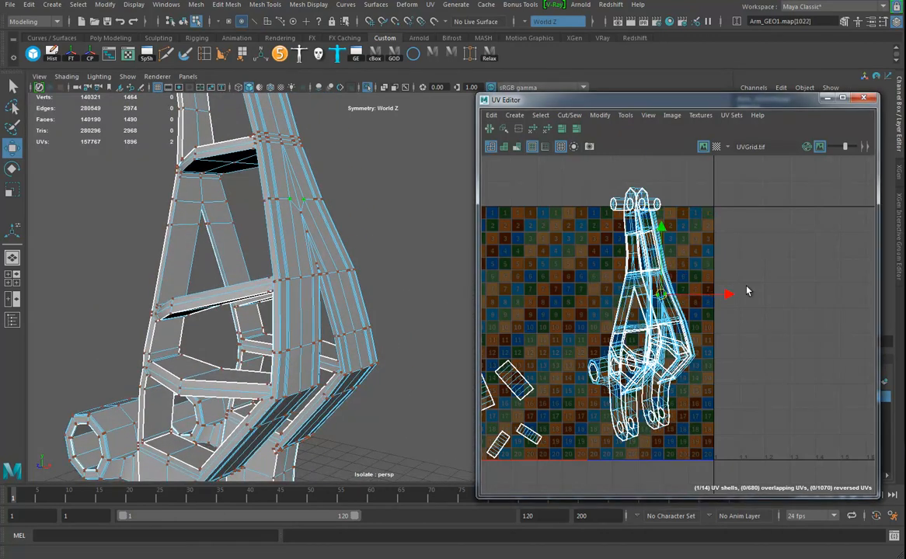
{"action": "left_click", "coordinate": [529, 23]}
{"action": "left_click", "coordinate": [541, 27]}
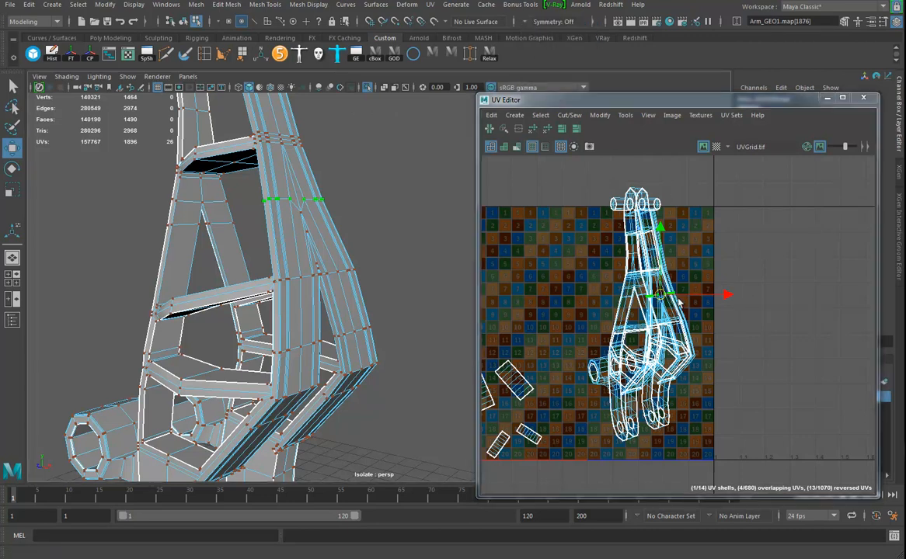
- Select the arm segment's main UV shell, move it outside the texture tile, and select the separated shells left behind
{"action": "left_click", "coordinate": [644, 262]}
{"action": "double_click", "coordinate": [646, 271]}
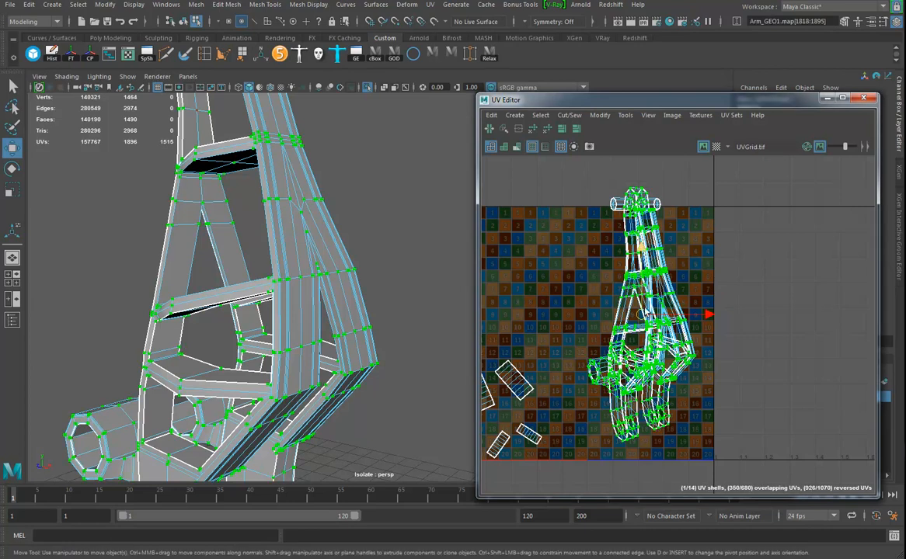
{"action": "left_click_drag", "start_coordinate": [641, 316], "coordinate": [753, 311]}
{"action": "middle_click_drag", "start_coordinate": [736, 350], "coordinate": [749, 366], "text": "alt"}
{"action": "left_click_drag", "start_coordinate": [683, 394], "coordinate": [684, 395]}
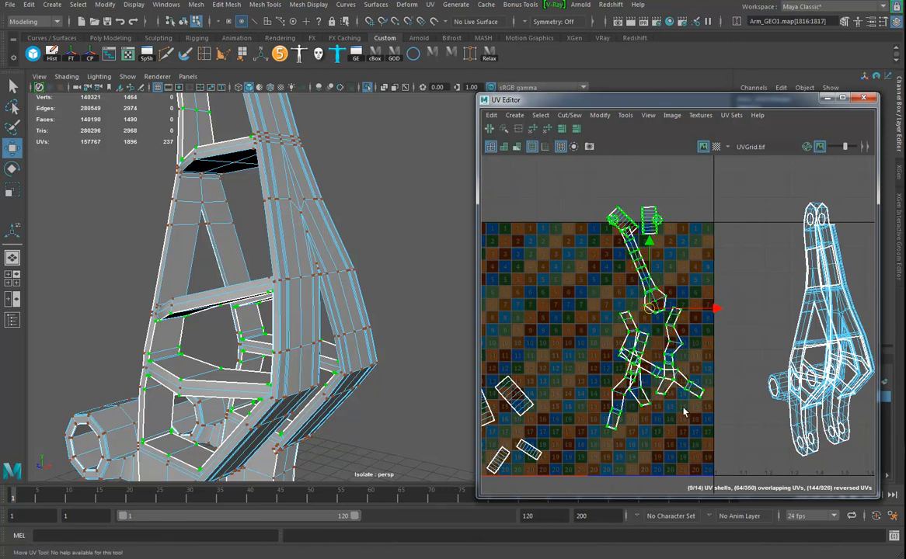
{"action": "middle_click_drag", "start_coordinate": [671, 389], "coordinate": [639, 395], "text": "alt"}
{"action": "middle_click_drag", "start_coordinate": [710, 421], "coordinate": [644, 378], "text": "alt"}
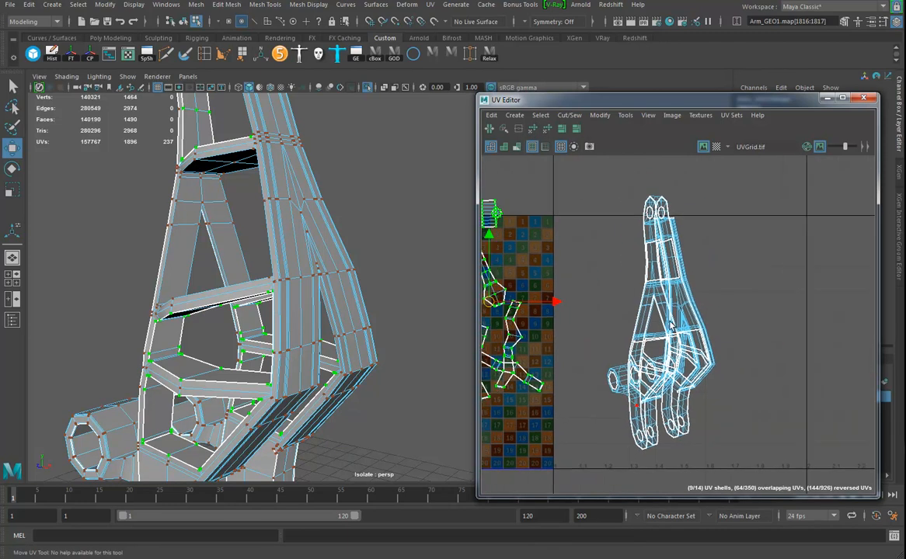
- Switch back to edge selection and cut the UVs along the edges crossing the rounded end of the first leg
{"action": "left_click", "coordinate": [680, 296]}
{"action": "left_click_drag", "start_coordinate": [435, 308], "coordinate": [336, 193], "text": "alt"}
{"action": "right_click_drag", "start_coordinate": [335, 193], "coordinate": [320, 288], "text": "alt"}
{"action": "right_click", "coordinate": [293, 251]}
{"action": "right_click_drag", "start_coordinate": [293, 251], "coordinate": [330, 281], "text": "alt"}
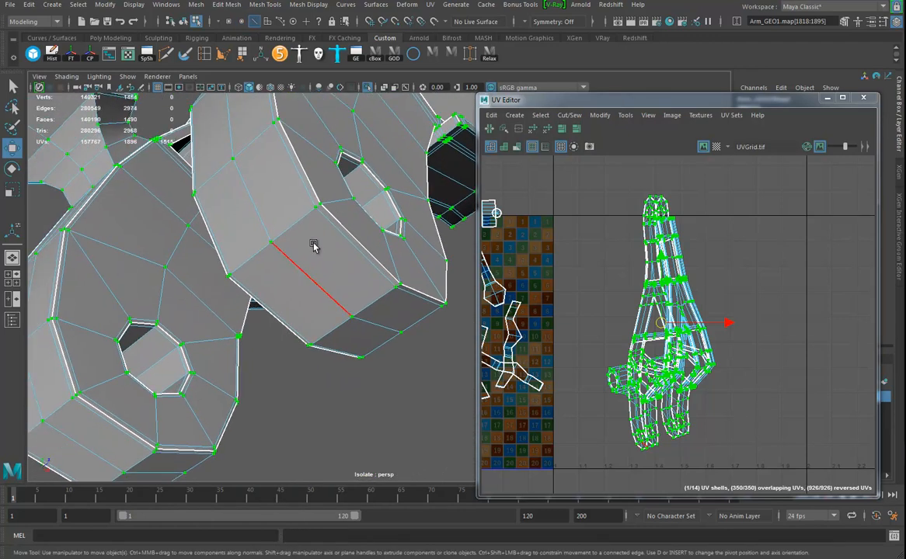
{"action": "left_click", "coordinate": [318, 208]}
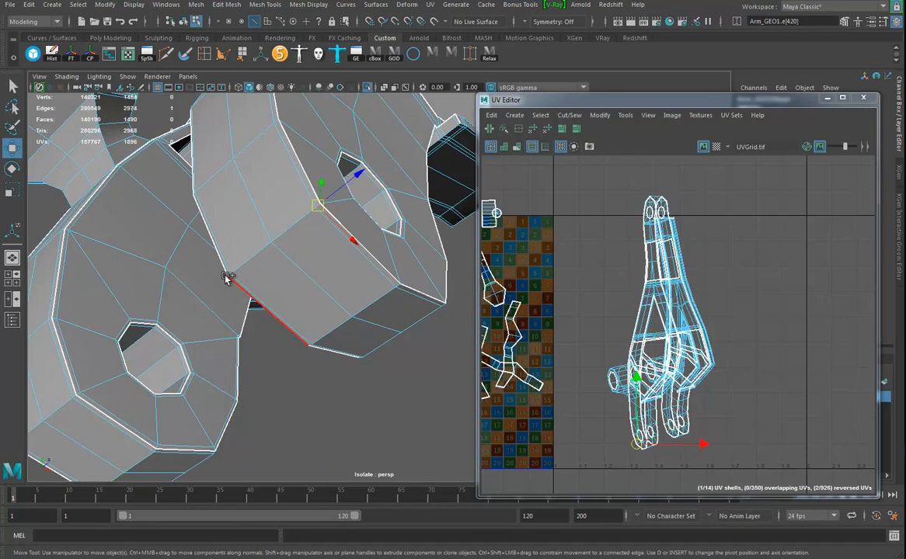
{"action": "left_click_drag", "start_coordinate": [229, 278], "coordinate": [371, 267], "text": "alt"}
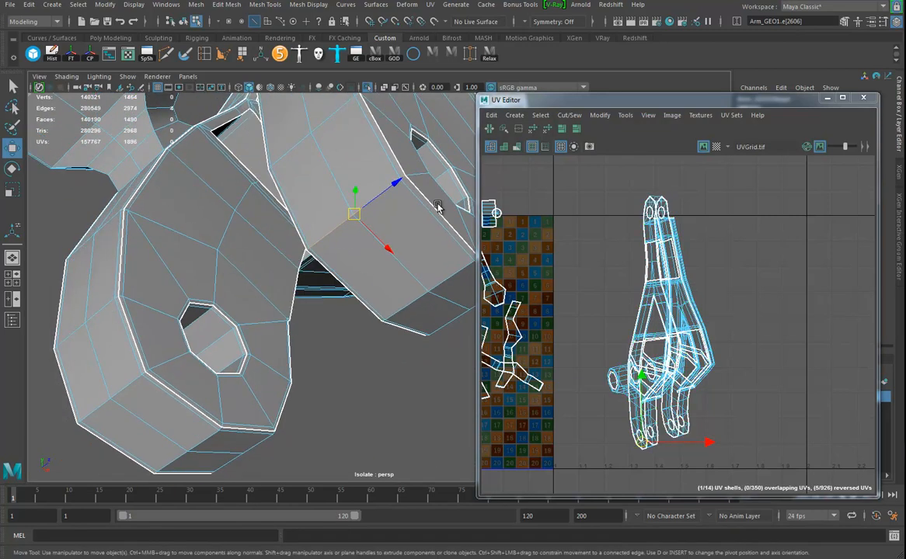
- Select the matching edges across the rounded end of the second leg and cut the UVs along them
{"action": "left_click_drag", "start_coordinate": [171, 322], "coordinate": [305, 305], "text": "alt"}
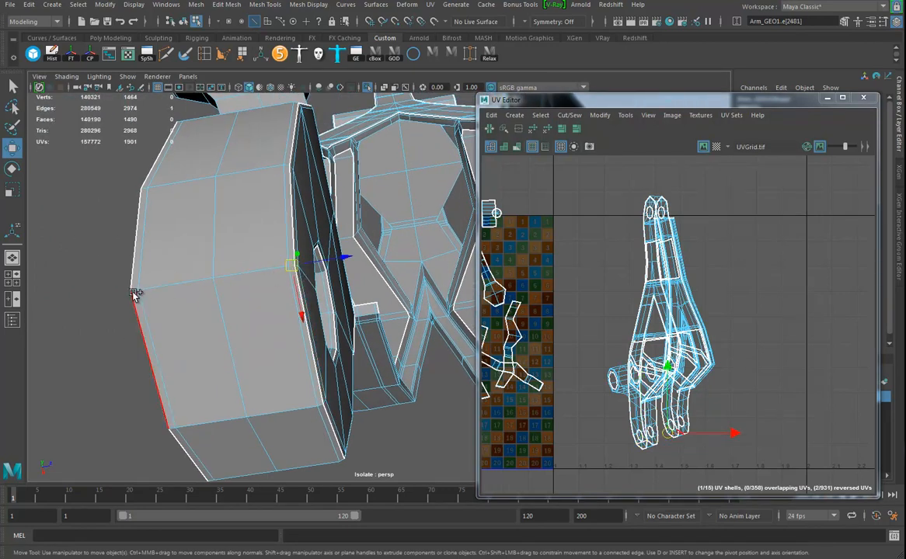
{"action": "left_click", "coordinate": [490, 129]}
{"action": "left_click_drag", "start_coordinate": [370, 303], "coordinate": [261, 387], "text": "alt"}
- Select the main UV shell and move it away from the two separated leg strips
{"action": "right_click_drag", "start_coordinate": [697, 366], "coordinate": [712, 357], "text": "ctrl"}
{"action": "left_click_drag", "start_coordinate": [667, 324], "coordinate": [770, 271]}
{"action": "middle_click_drag", "start_coordinate": [690, 408], "coordinate": [670, 356], "text": "alt"}
- Switch back to edge selection and set the selection symmetry to World Z
{"action": "left_click_drag", "start_coordinate": [399, 365], "coordinate": [223, 290], "text": "alt"}
{"action": "right_click_drag", "start_coordinate": [230, 271], "coordinate": [239, 231]}
{"action": "left_click", "coordinate": [529, 22]}
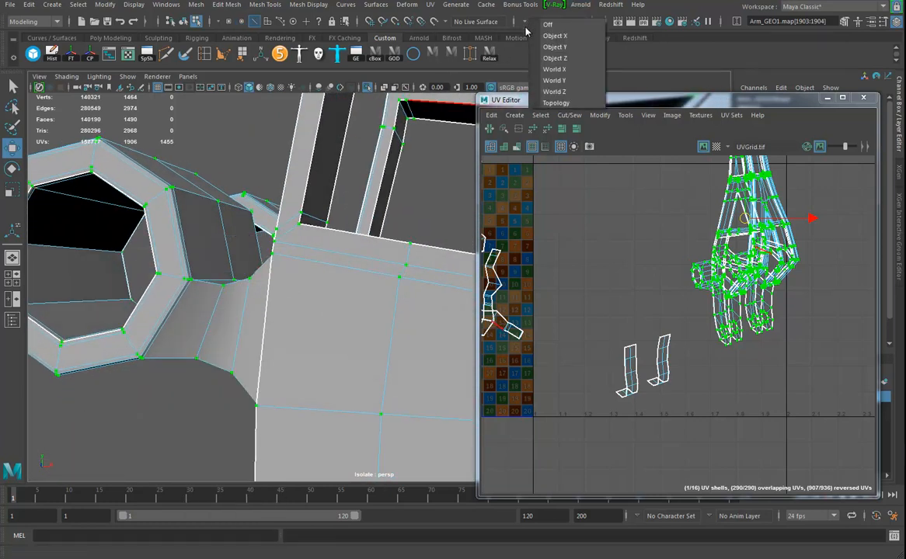
{"action": "left_click", "coordinate": [553, 69]}
{"action": "left_click_drag", "start_coordinate": [212, 289], "coordinate": [266, 369], "text": "alt"}
{"action": "left_click", "coordinate": [217, 333]}
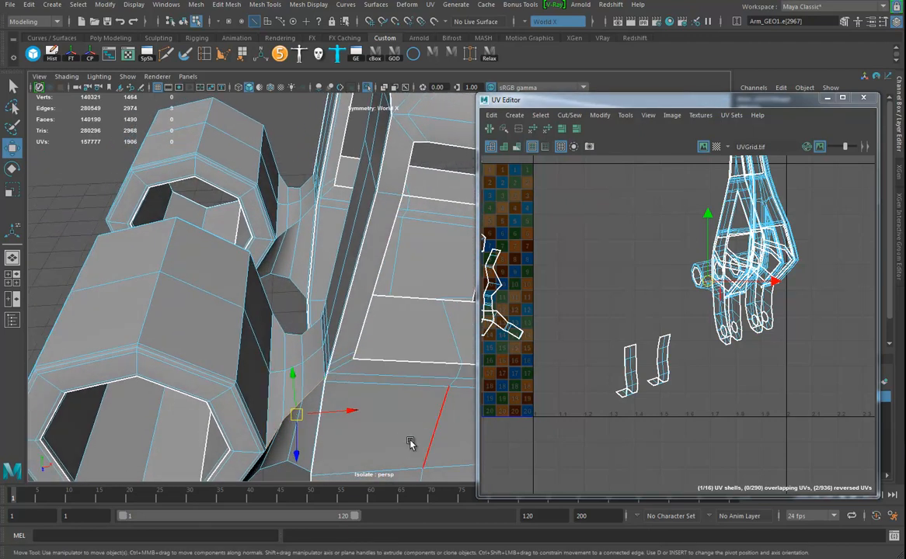
{"action": "left_click", "coordinate": [535, 24]}
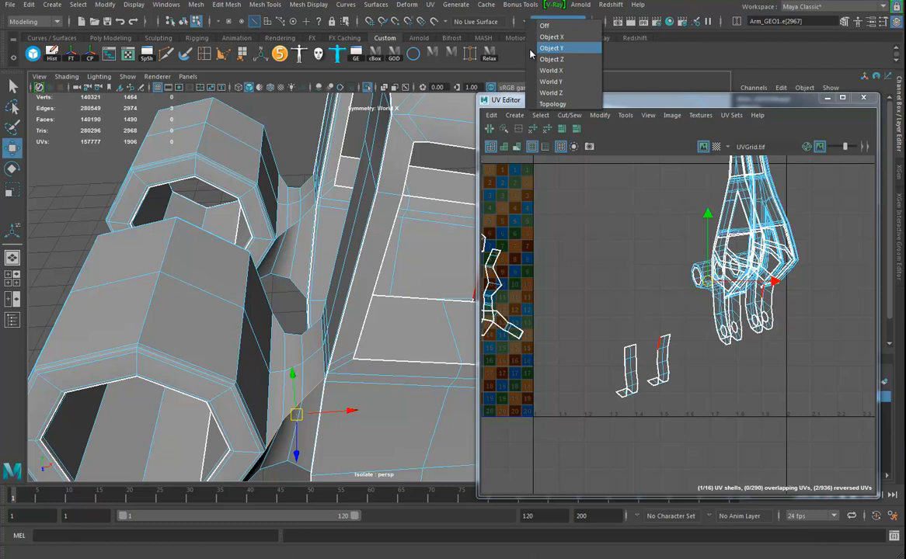
{"action": "left_click", "coordinate": [550, 93]}
- Select the edges where the cylinder brackets meet the legs and cut the UVs along them
{"action": "left_click_drag", "start_coordinate": [256, 349], "coordinate": [278, 358], "text": "alt"}
{"action": "right_click_drag", "start_coordinate": [277, 359], "coordinate": [423, 393], "text": "alt"}
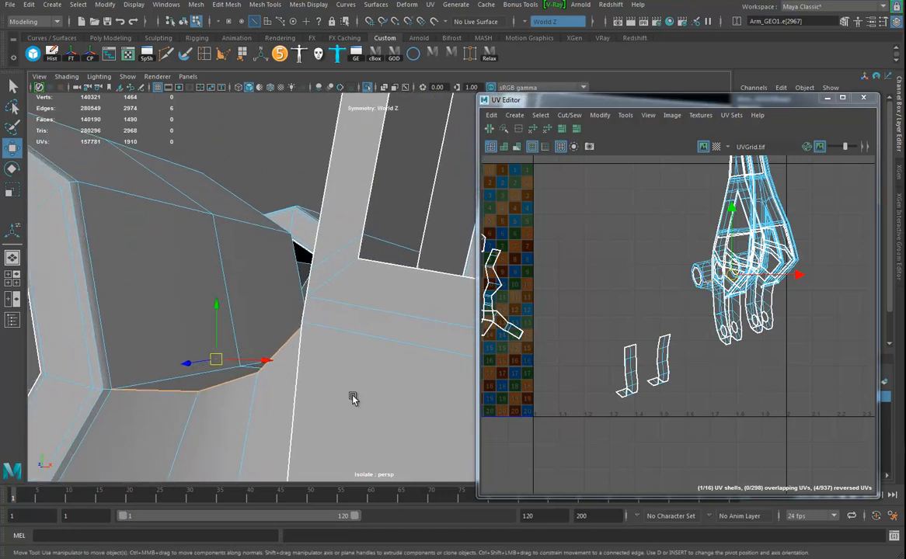
{"action": "left_click_drag", "start_coordinate": [130, 366], "coordinate": [323, 263], "text": "alt"}
{"action": "double_click", "coordinate": [398, 248], "text": "shift"}
{"action": "left_click_drag", "start_coordinate": [398, 247], "coordinate": [387, 205], "text": "alt"}
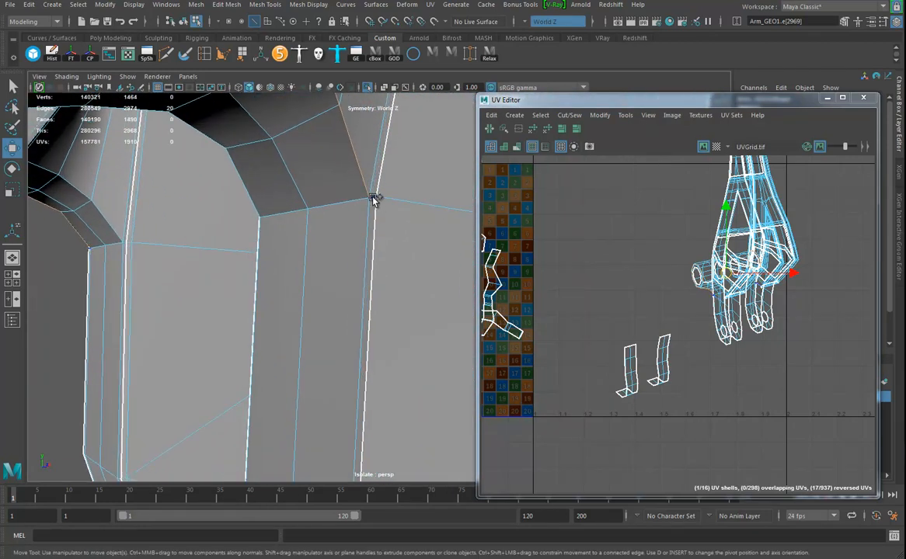
- Cut the UVs along the remaining edges around the bracket joints and sew the short side edges back together
{"action": "left_click_drag", "start_coordinate": [420, 233], "coordinate": [294, 311], "text": "alt"}
{"action": "double_click", "coordinate": [171, 272]}
{"action": "double_click", "coordinate": [309, 251], "text": "shift"}
{"action": "left_click_drag", "start_coordinate": [308, 251], "coordinate": [308, 195], "text": "alt"}
{"action": "left_click", "coordinate": [320, 147], "text": "shift"}
{"action": "left_click_drag", "start_coordinate": [320, 147], "coordinate": [357, 245], "text": "alt"}
{"action": "left_click", "coordinate": [295, 331], "text": "shift"}
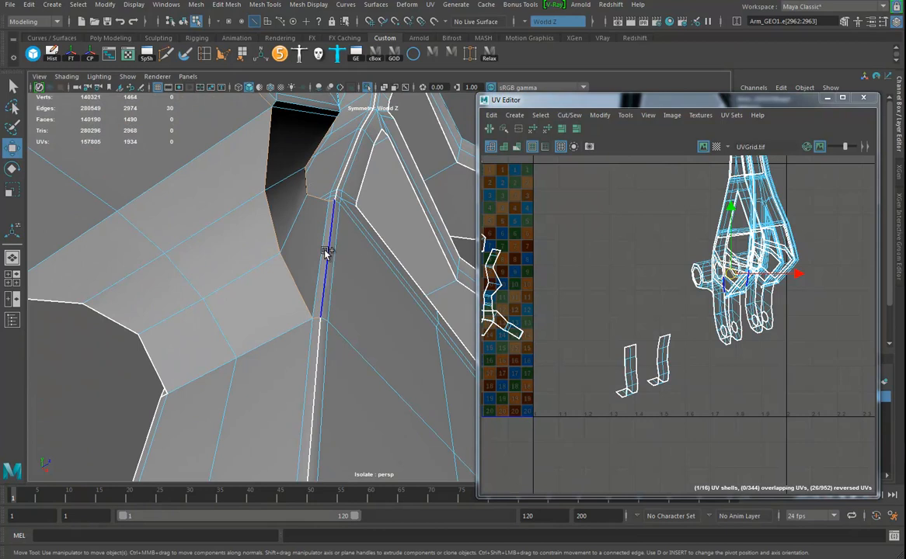
{"action": "left_click", "coordinate": [530, 132]}
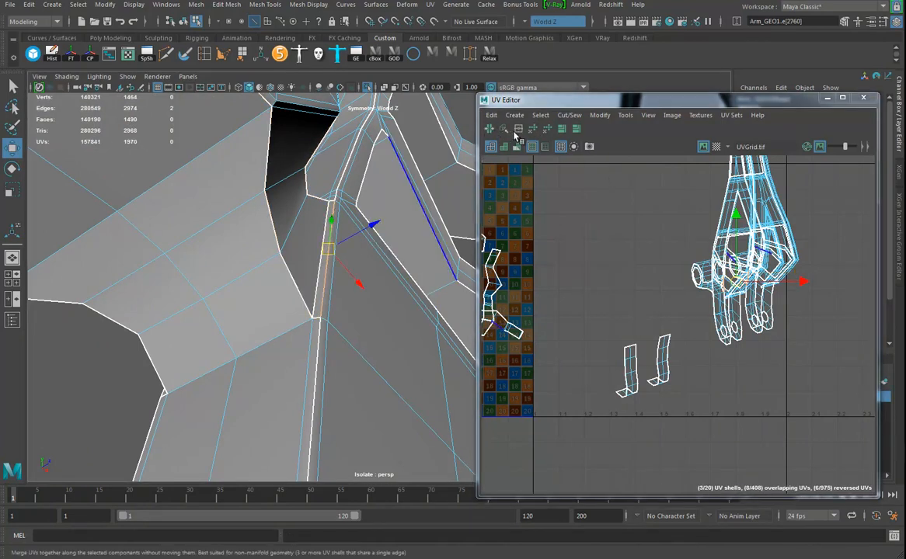
{"action": "left_click", "coordinate": [504, 130]}
- Cut the UVs along one lengthwise edge line on each of the two cylinders
{"action": "mouse_move", "coordinate": [415, 403]}
{"action": "left_mouse_down", "text": "alt"}
{"action": "mouse_move", "coordinate": [334, 374]}
{"action": "mouse_move", "coordinate": [399, 379]}
{"action": "mouse_move", "coordinate": [172, 403]}
{"action": "mouse_move", "coordinate": [278, 348]}
{"action": "mouse_move", "coordinate": [265, 366]}
{"action": "mouse_move", "coordinate": [348, 375]}
{"action": "mouse_move", "coordinate": [404, 393]}
{"action": "left_mouse_up", "text": "alt"}
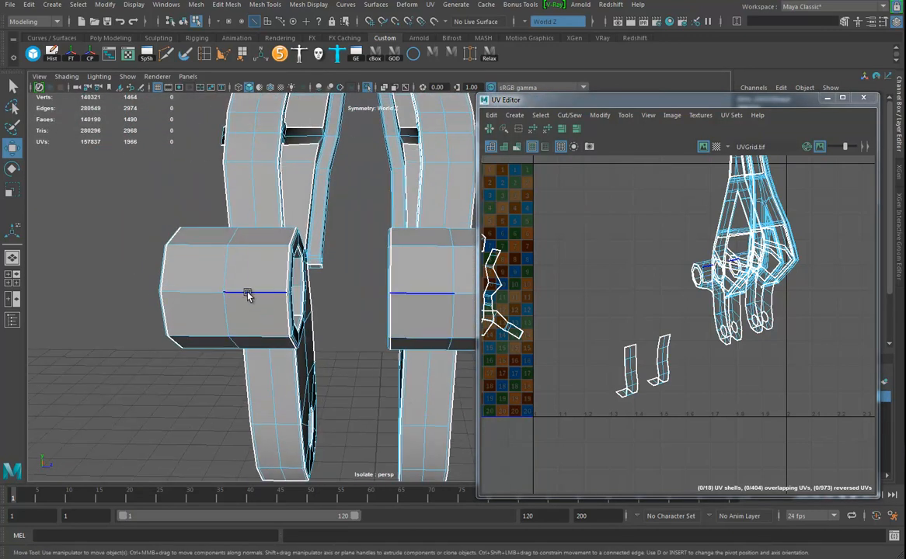
{"action": "key", "text": "ctrl+z"}
{"action": "key", "text": "ctrl+z"}
{"action": "key", "text": "ctrl+z"}
{"action": "key", "text": "ctrl+z"}
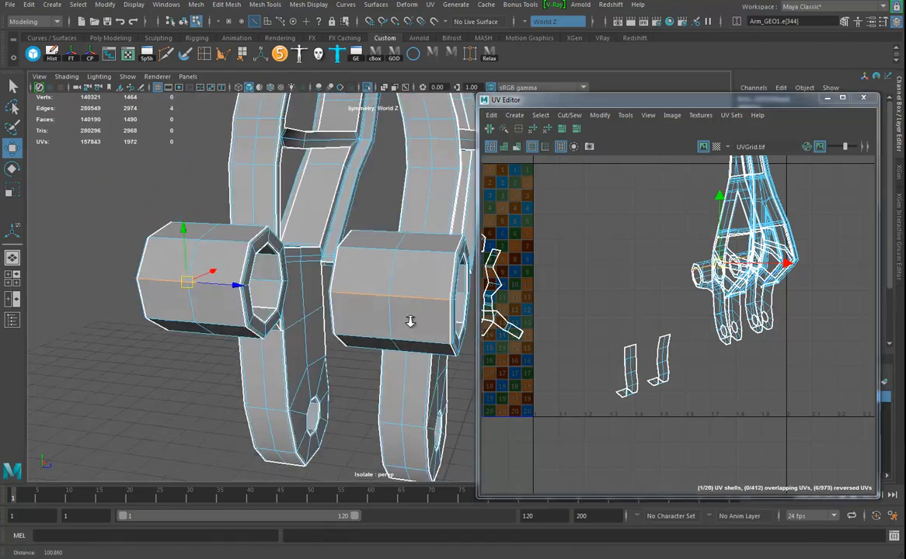
- Turn symmetry off and move the arm segment's main UV shell away from the separated leg and cylinder shells
{"action": "scroll", "coordinate": [775, 315], "scroll_direction": "down", "scroll_amount": 2}
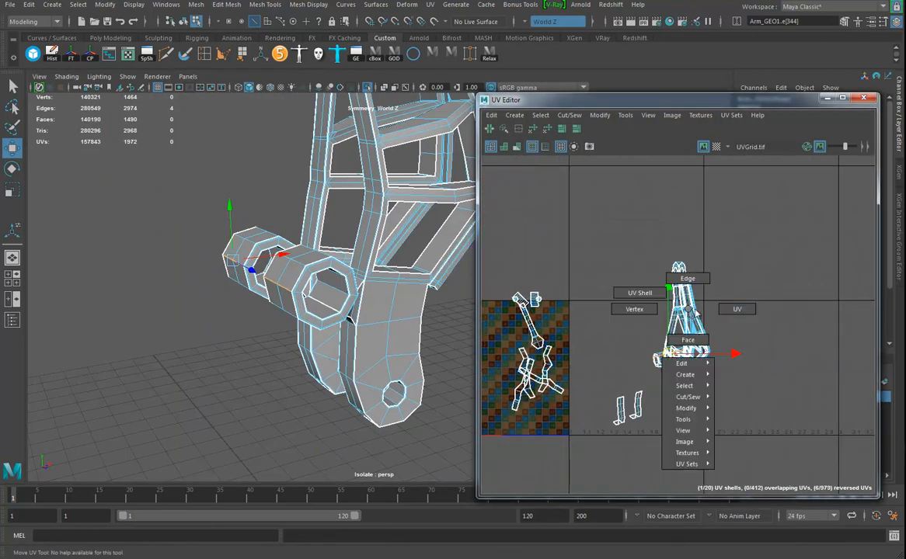
{"action": "left_click", "coordinate": [529, 22]}
{"action": "left_click", "coordinate": [544, 28]}
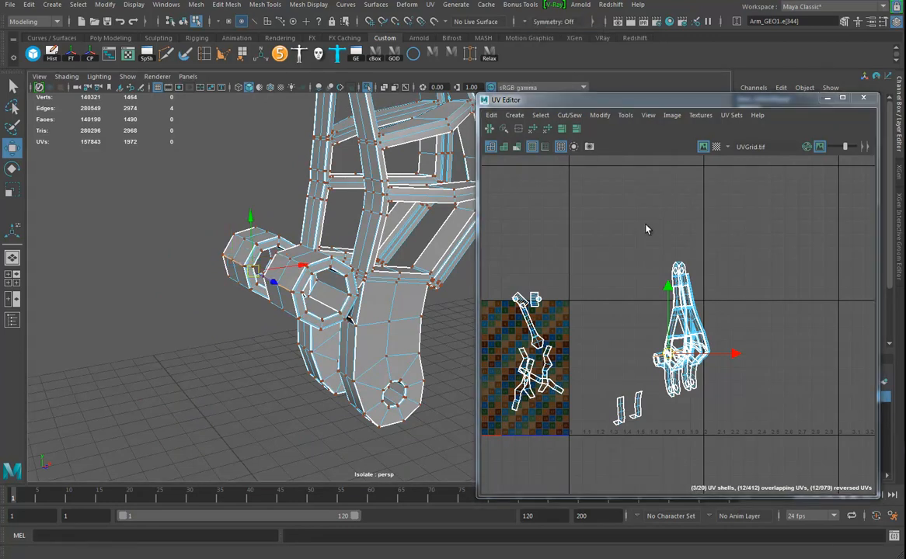
{"action": "double_click", "coordinate": [701, 319]}
{"action": "left_click_drag", "start_coordinate": [684, 334], "coordinate": [719, 235]}
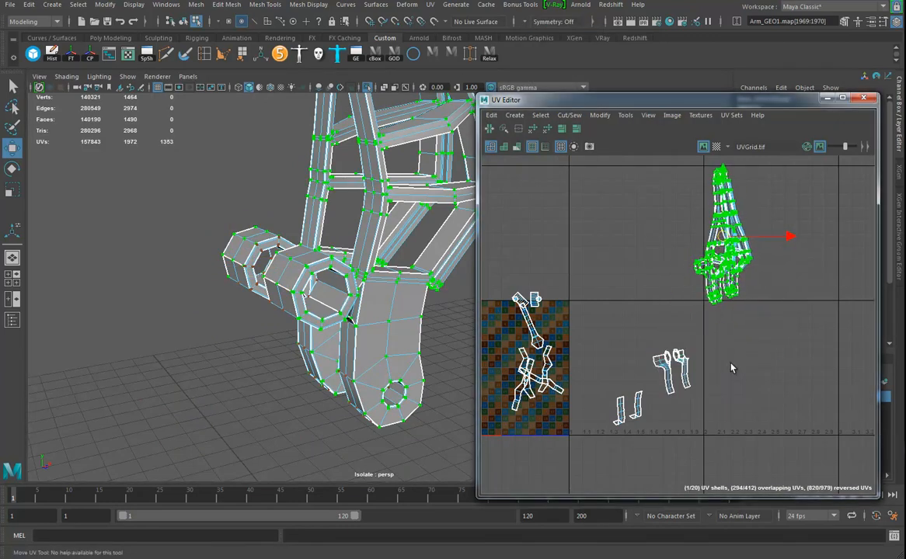
- Select all the separated leg and cylinder shells and unfold them
{"action": "scroll", "coordinate": [716, 365], "scroll_direction": "up", "scroll_amount": 3}
{"action": "left_click_drag", "start_coordinate": [679, 303], "coordinate": [498, 449]}
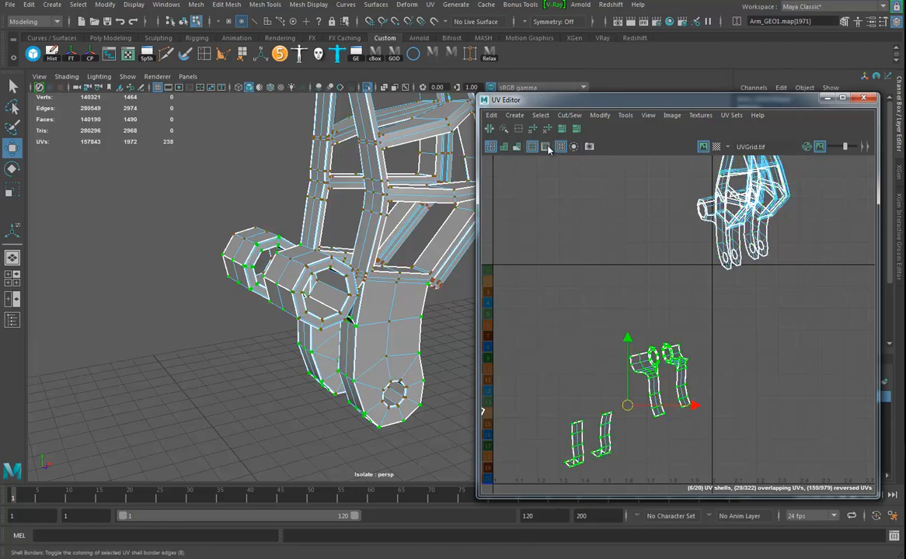
{"action": "left_click", "coordinate": [532, 130]}
- Examine the unfolded leg and cylinder shells, then the rest of the arm frame in the model and UV layout
{"action": "middle_click_drag", "start_coordinate": [712, 355], "coordinate": [661, 416], "text": "alt"}
{"action": "left_click_drag", "start_coordinate": [444, 317], "coordinate": [390, 325], "text": "alt"}
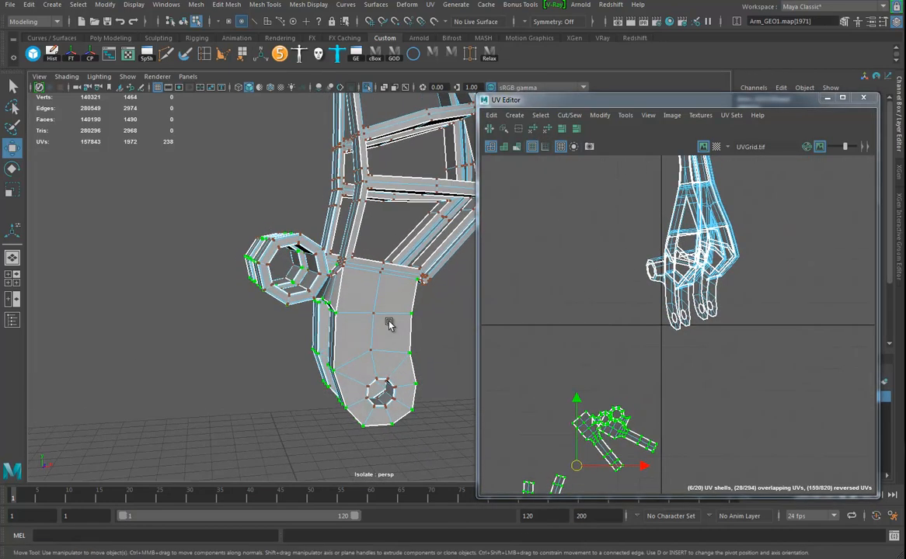
{"action": "middle_click_drag", "start_coordinate": [390, 326], "coordinate": [327, 367], "text": "alt"}
{"action": "key", "text": "f"}
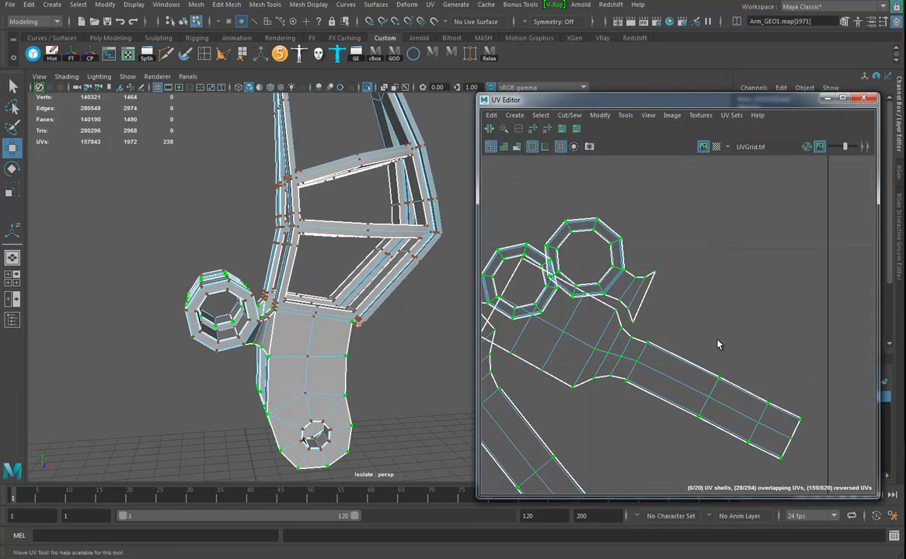
{"action": "right_click_drag", "start_coordinate": [821, 312], "coordinate": [643, 315], "text": "alt"}
{"action": "middle_click_drag", "start_coordinate": [643, 315], "coordinate": [660, 195], "text": "alt"}
{"action": "right_click_drag", "start_coordinate": [738, 253], "coordinate": [631, 285], "text": "alt"}
{"action": "right_click_drag", "start_coordinate": [737, 309], "coordinate": [673, 310], "text": "alt"}
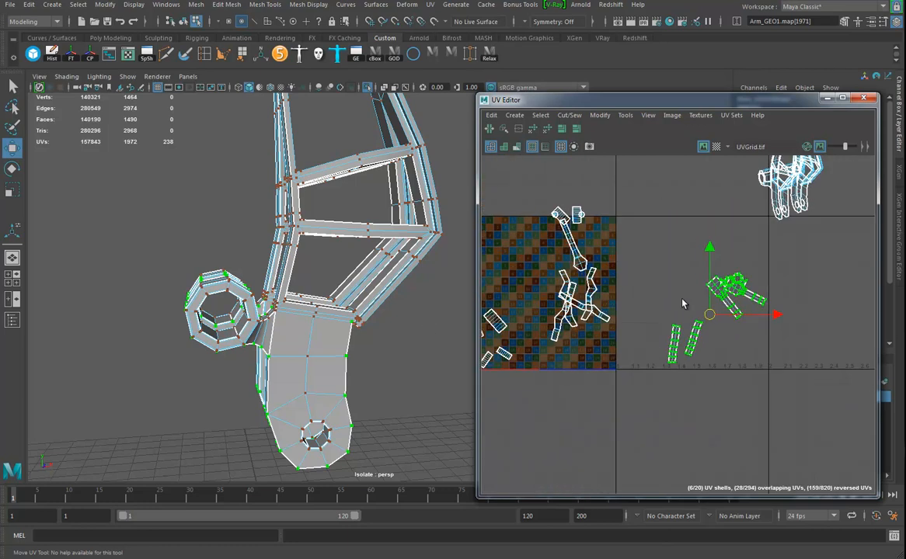
{"action": "left_click_drag", "start_coordinate": [459, 311], "coordinate": [365, 367], "text": "alt"}
{"action": "middle_click_drag", "start_coordinate": [658, 281], "coordinate": [613, 401], "text": "alt"}
{"action": "right_click_drag", "start_coordinate": [691, 288], "coordinate": [738, 246], "text": "alt"}
{"action": "middle_click_drag", "start_coordinate": [739, 246], "coordinate": [709, 286], "text": "alt"}
{"action": "left_click_drag", "start_coordinate": [457, 325], "coordinate": [359, 299], "text": "alt"}
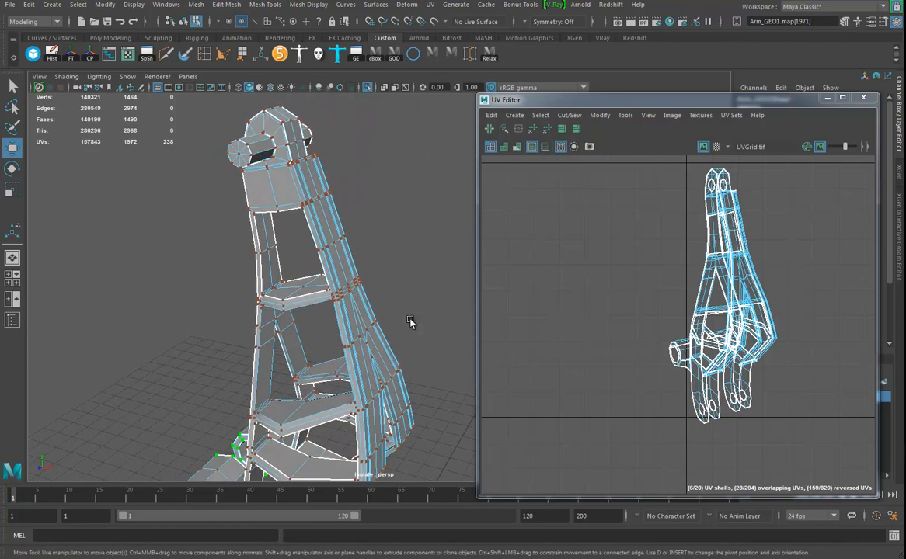
{"action": "left_click_drag", "start_coordinate": [435, 353], "coordinate": [351, 215], "text": "alt"}
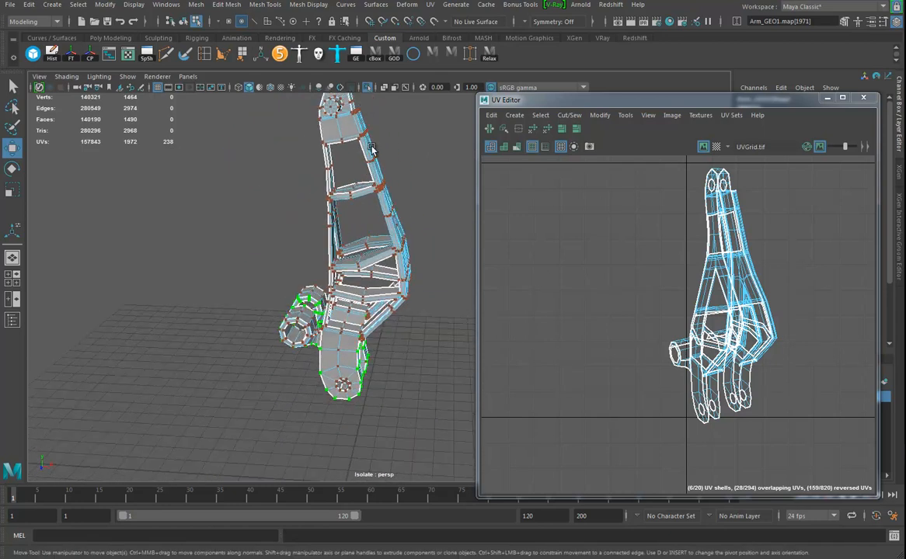